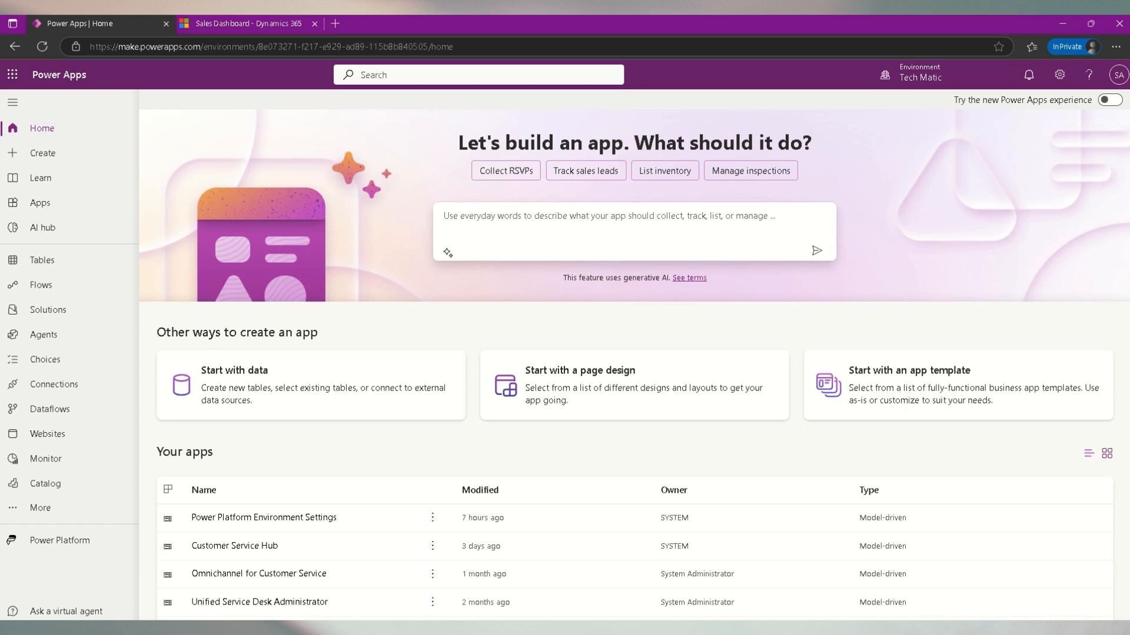
- Open Advanced Settings from the Sales Hub settings panel
click(235, 27)
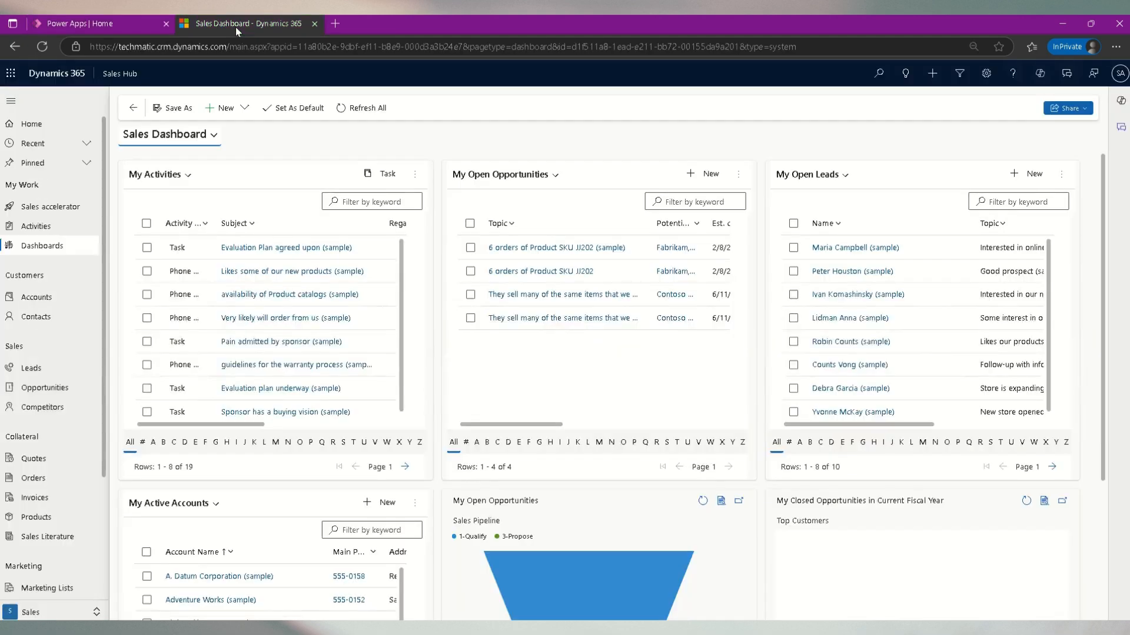
click(986, 73)
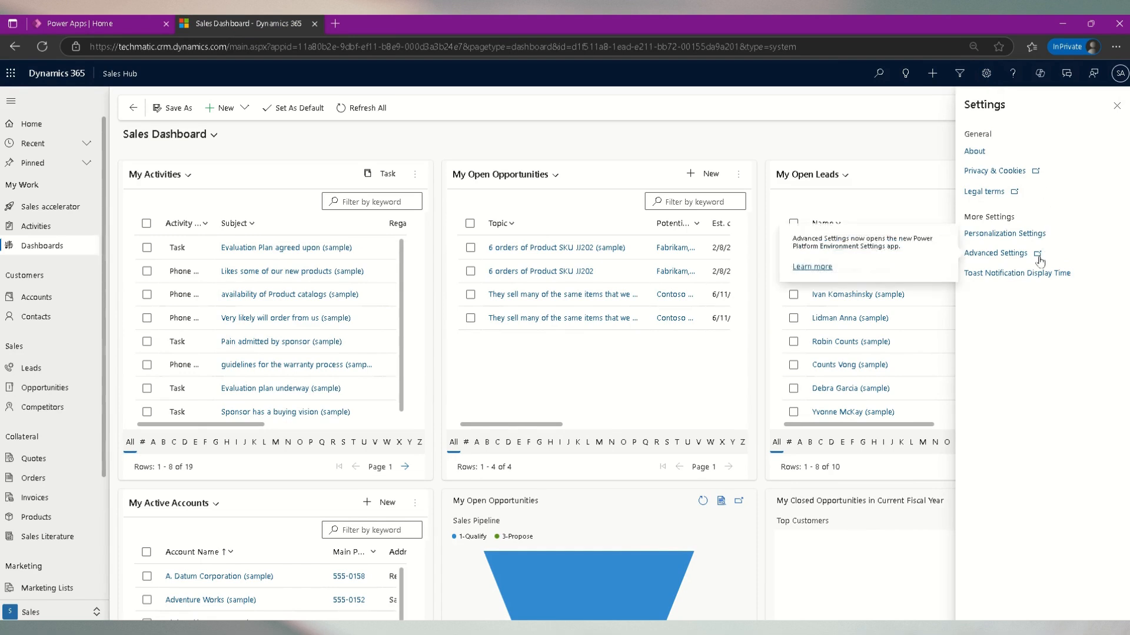
click(1038, 259)
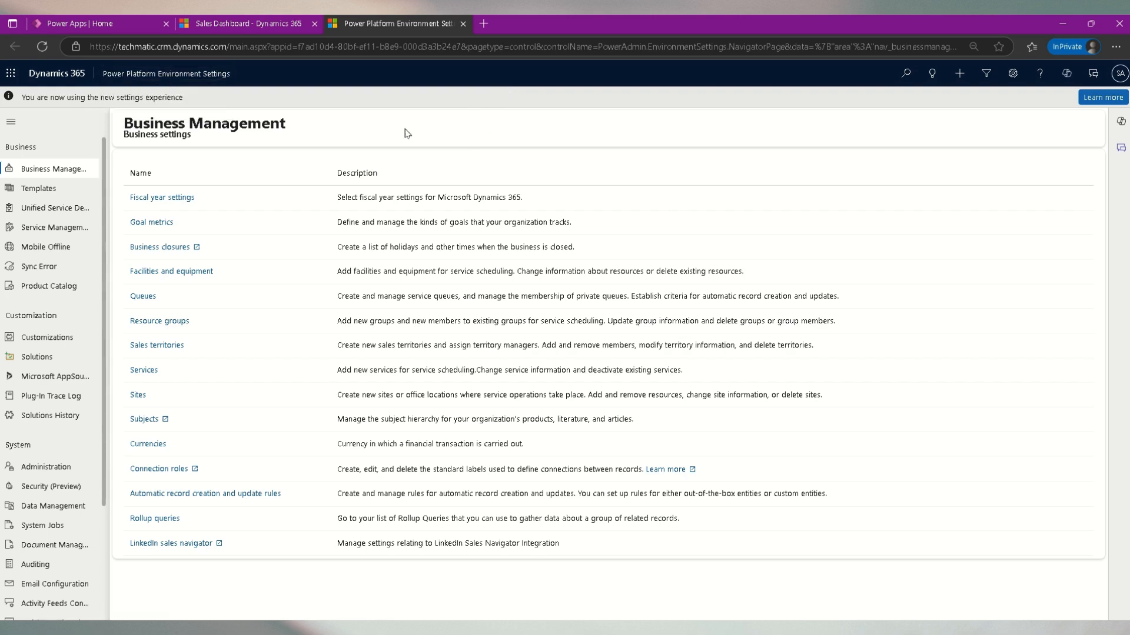
click(257, 22)
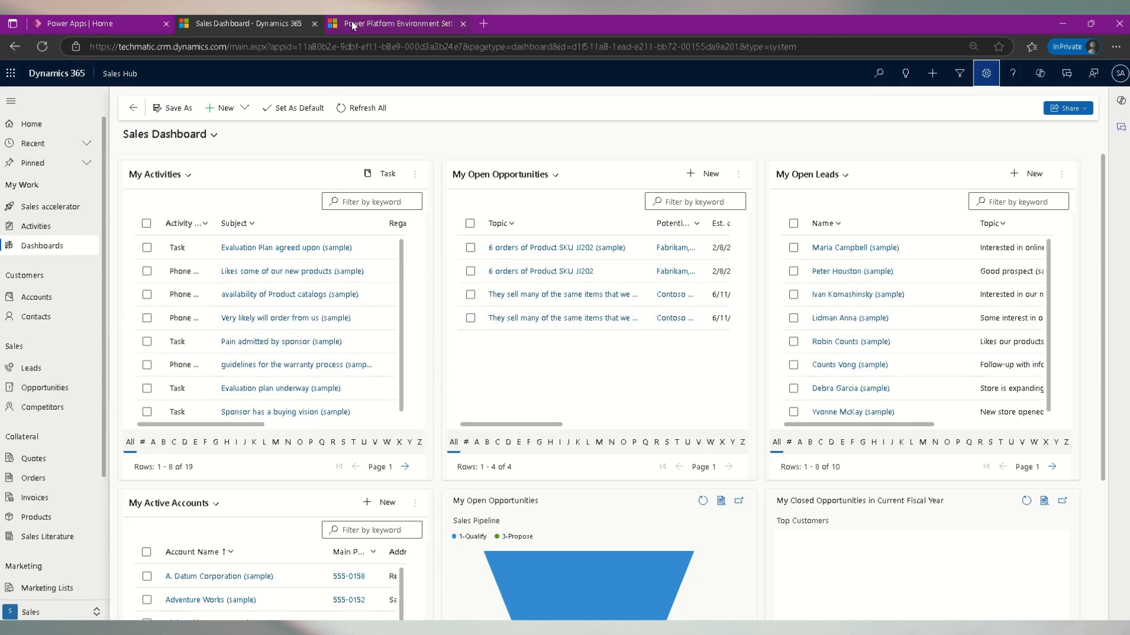
mouse_move(369, 26)
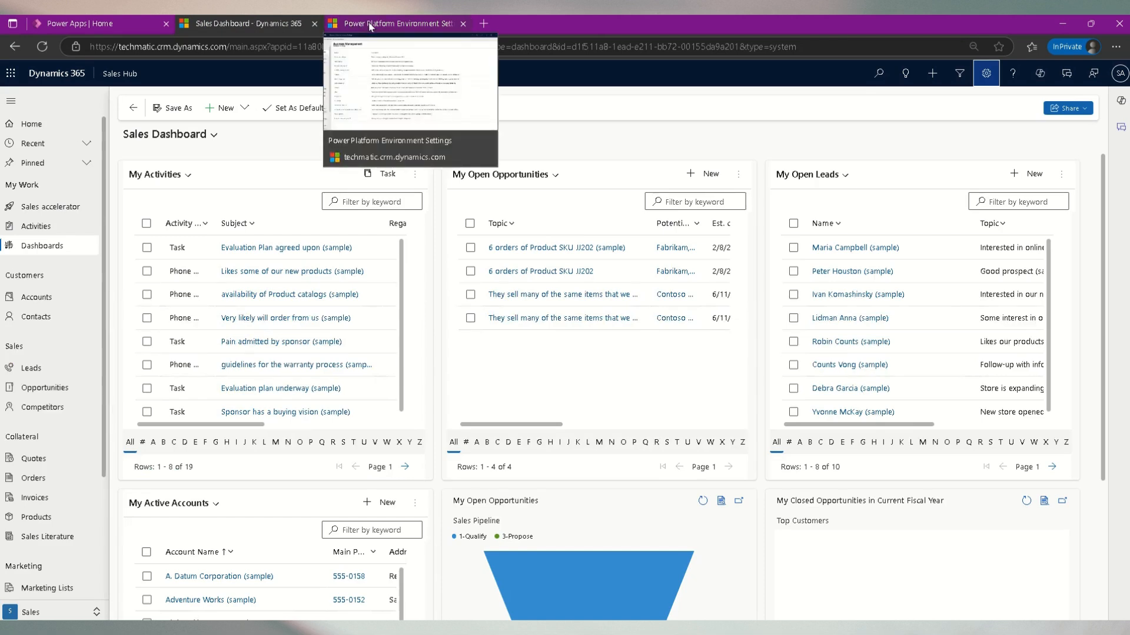
click(369, 24)
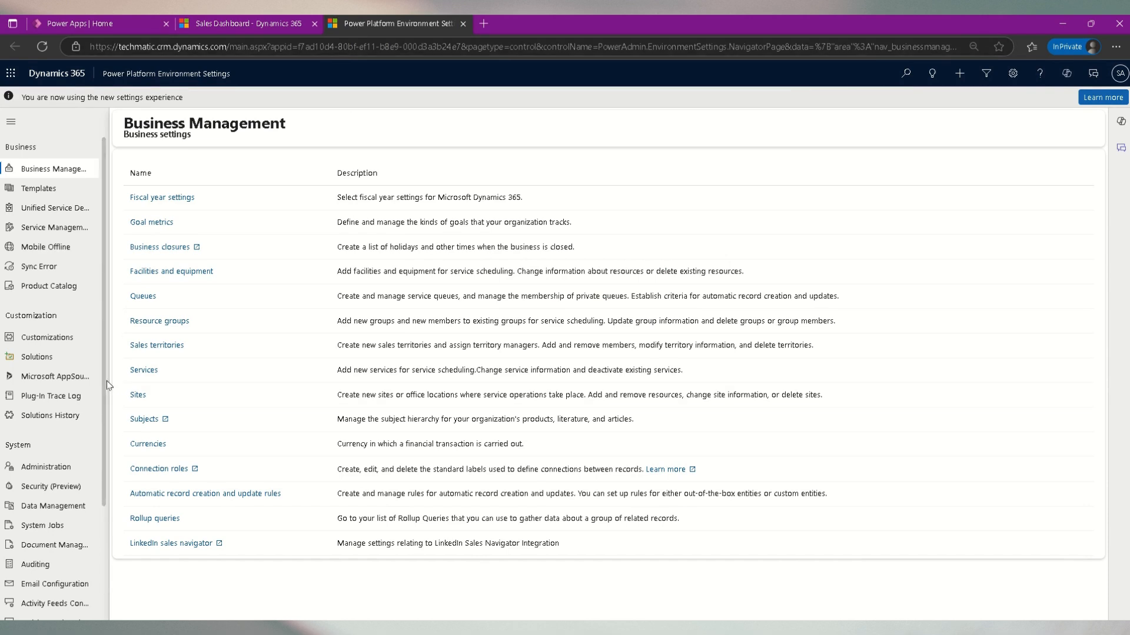
- Open the Document Management system settings page
mouse_move(105, 393)
mouse_down()
mouse_move(97, 513)
mouse_move(119, 385)
mouse_up()
scroll(94, 533, down, 2)
scroll(95, 532, down, 1)
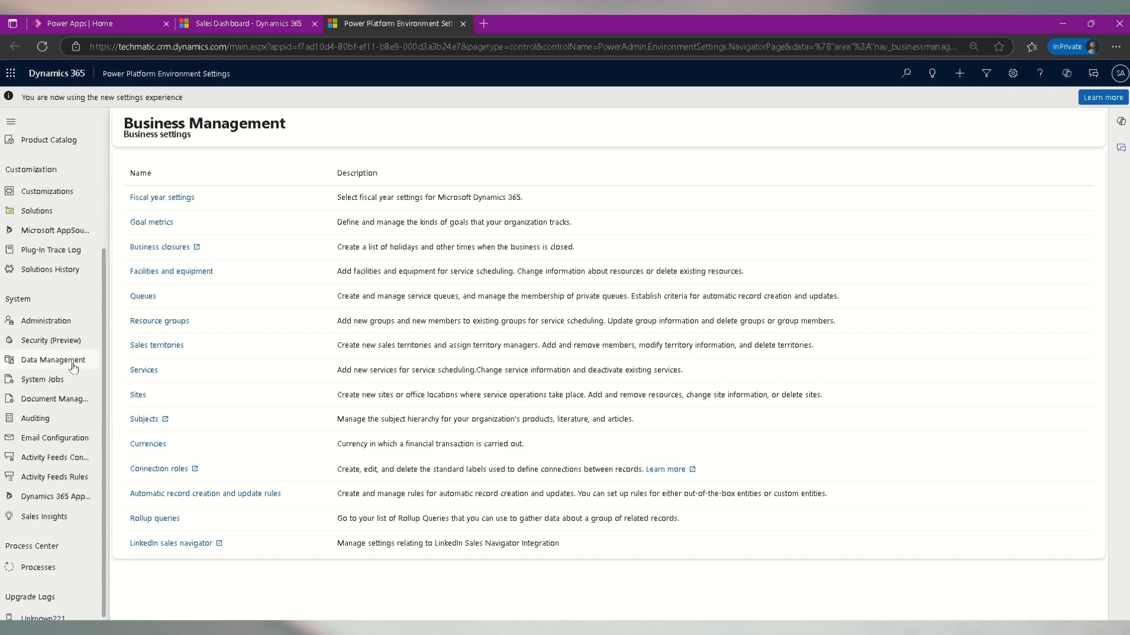
click(65, 400)
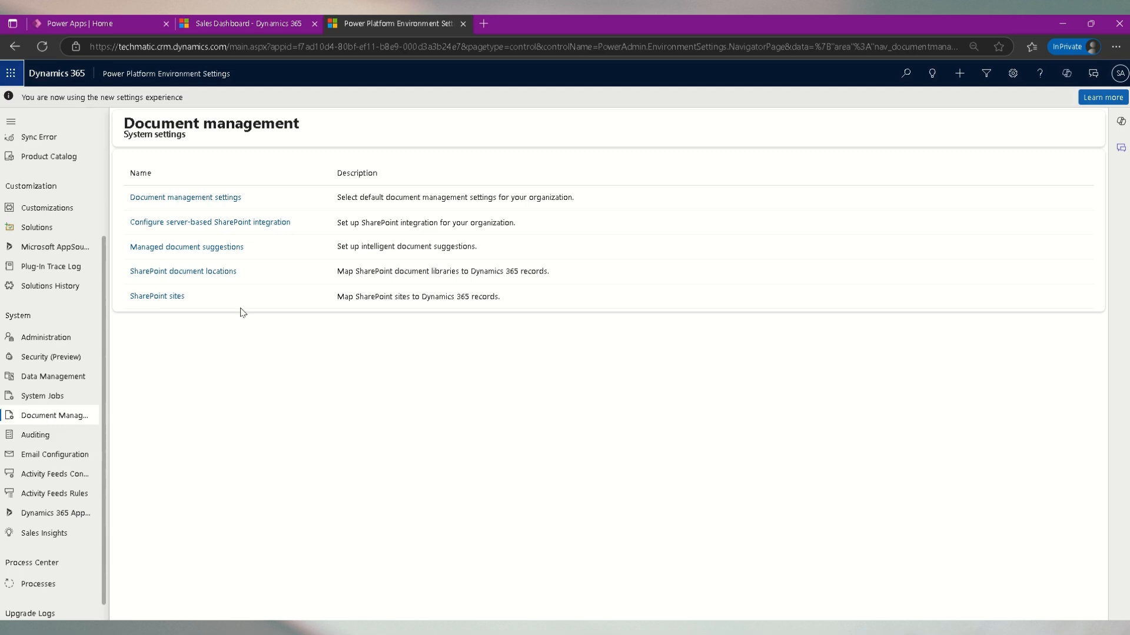
- Start configuring server-based SharePoint integration and choose Online as the site location
click(251, 224)
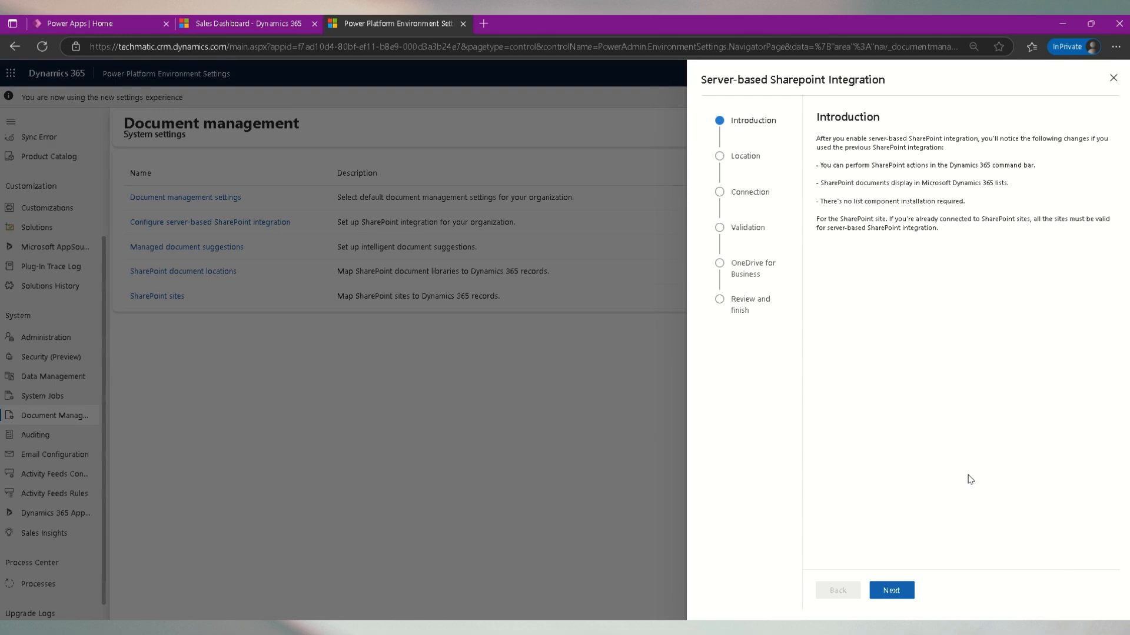
click(909, 596)
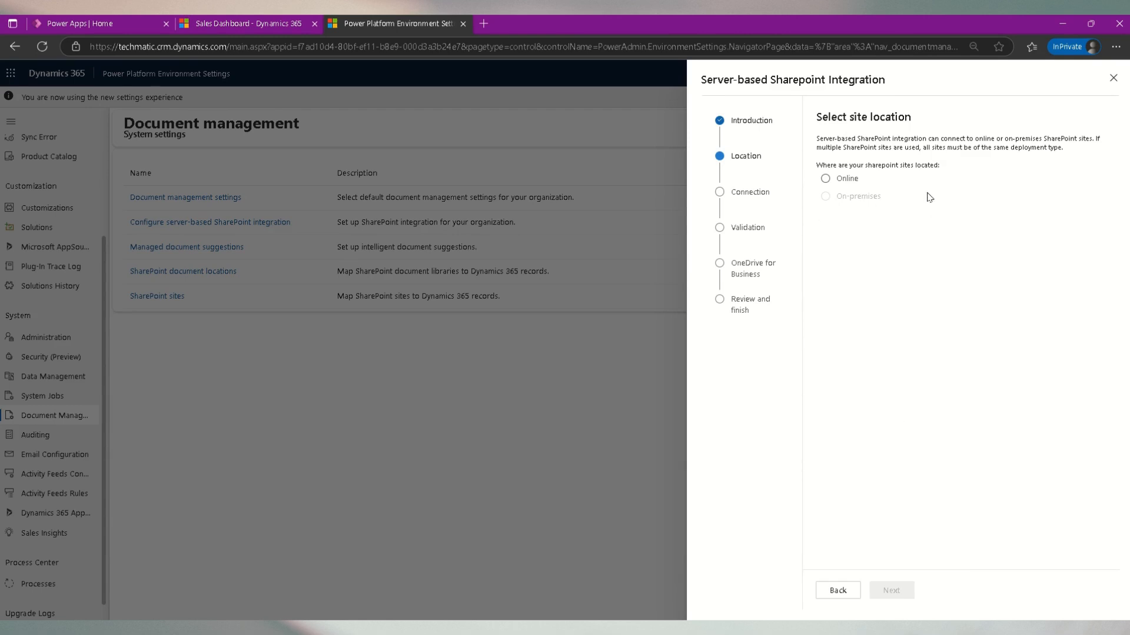
click(826, 179)
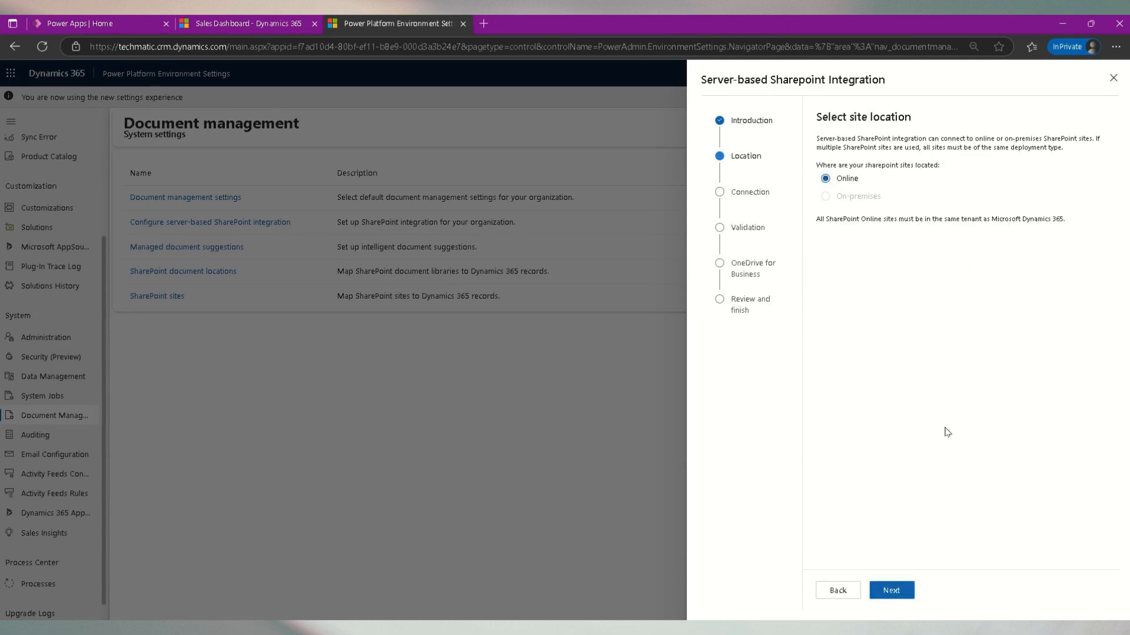
click(892, 590)
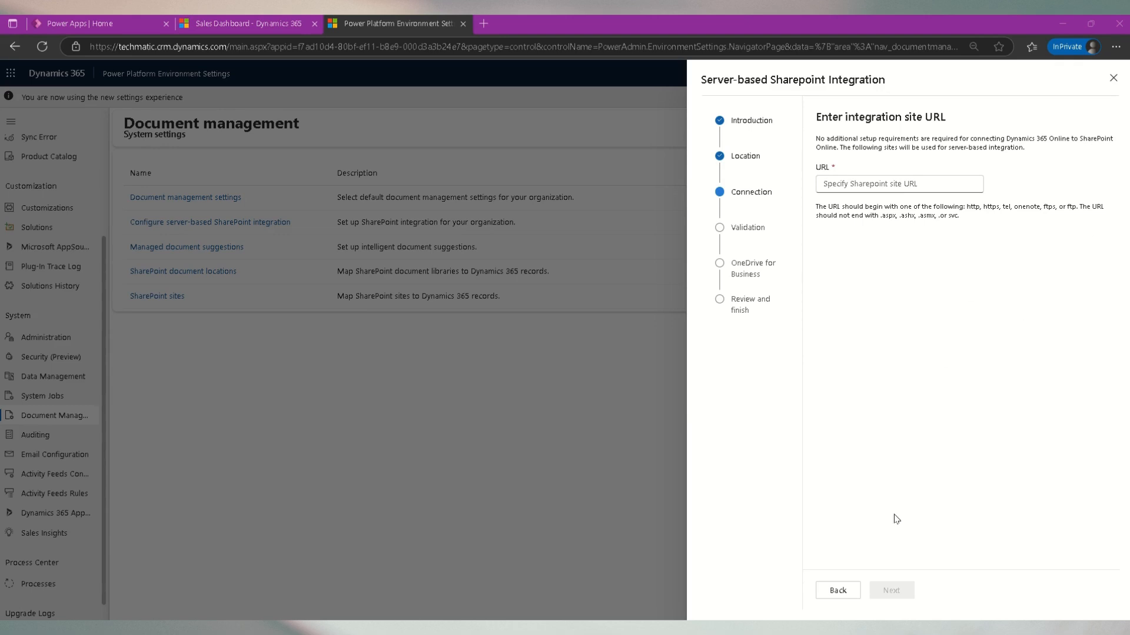
- Paste the GreendaleDocuments SharePoint site URL as the integration site and submit it for validation
click(873, 183)
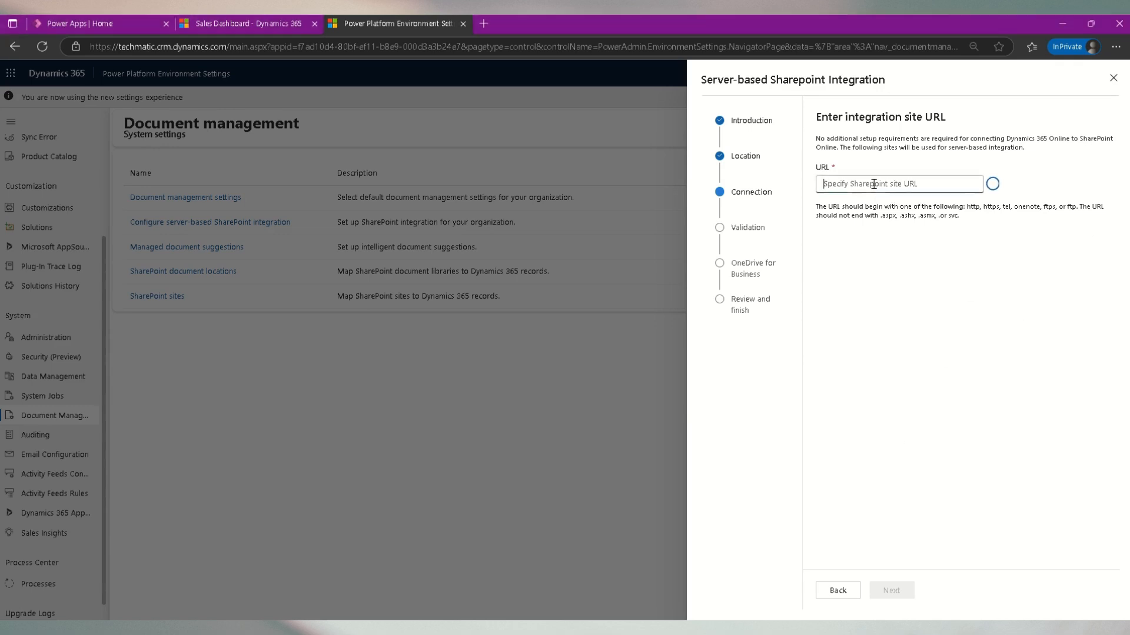
key(ctrl+v)
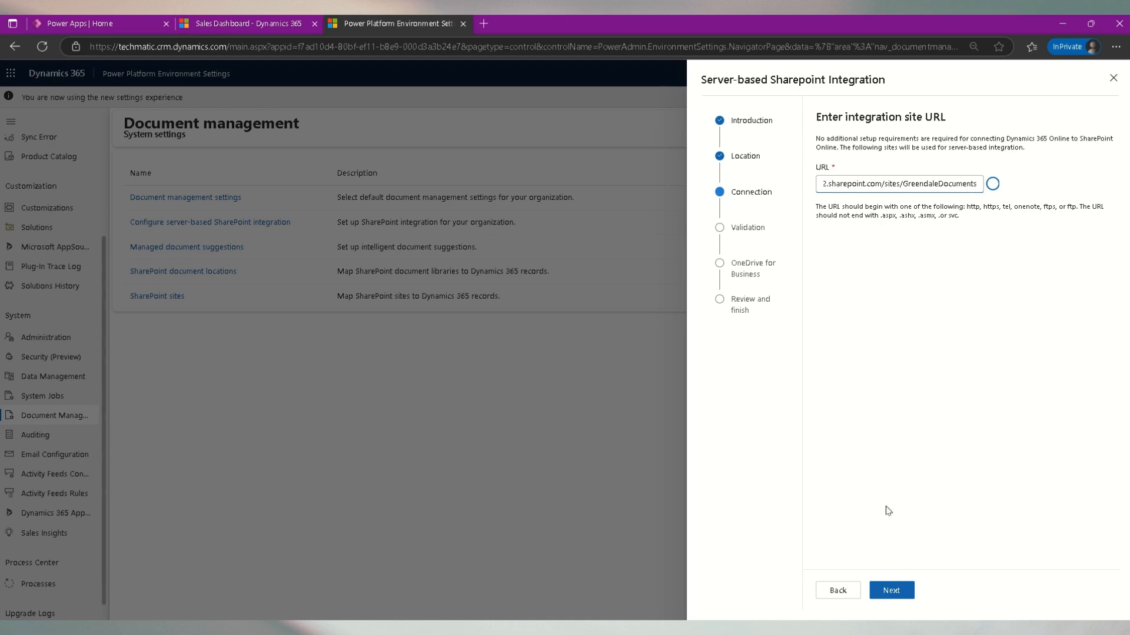
click(894, 592)
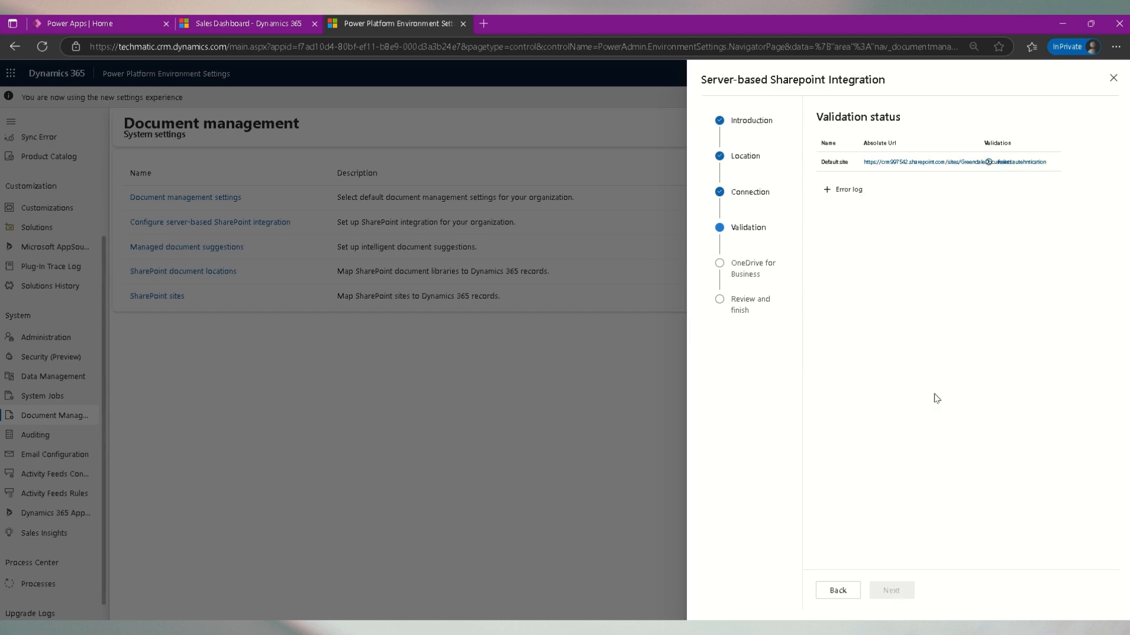
- Examine the validation status of the submitted site URL
key(ctrl+plus)
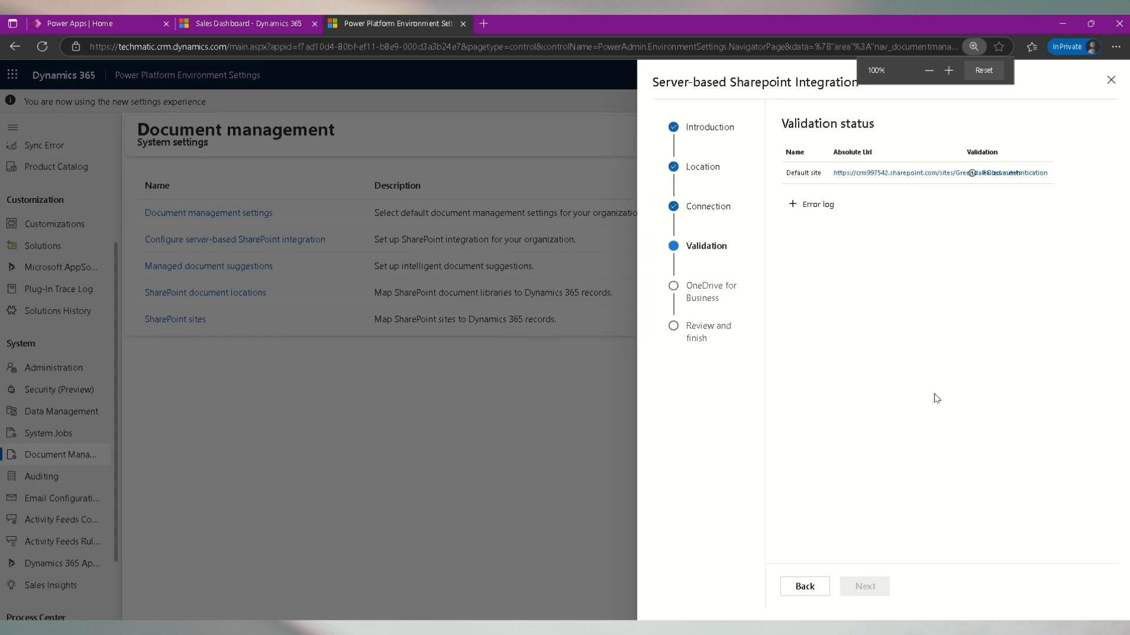
key(ctrl+plus)
click(934, 398)
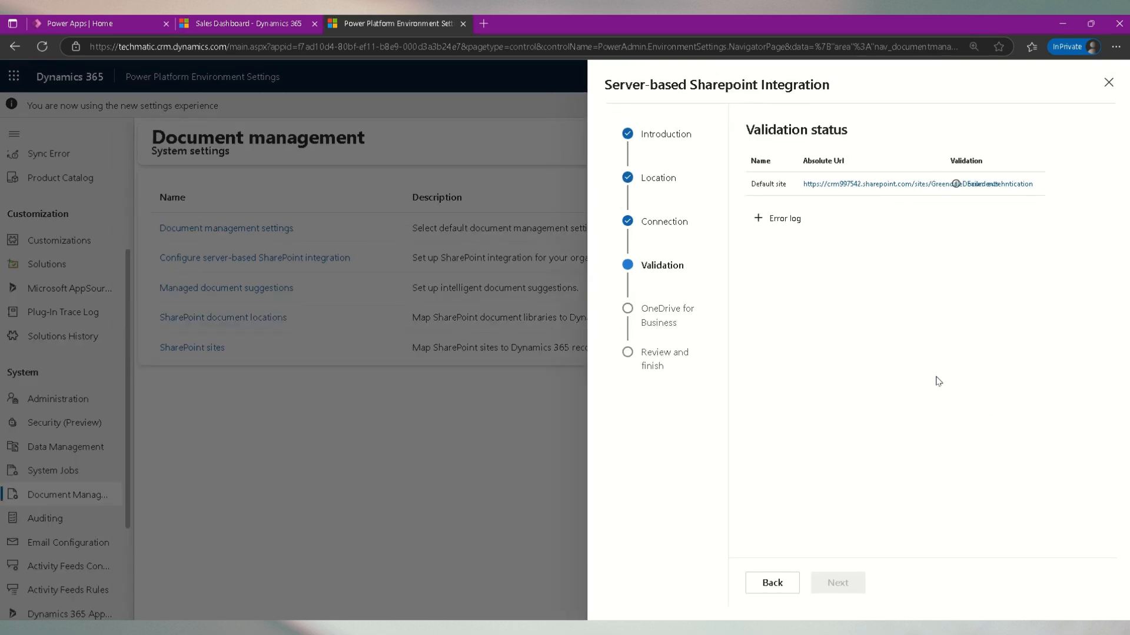
key(ctrl+minus)
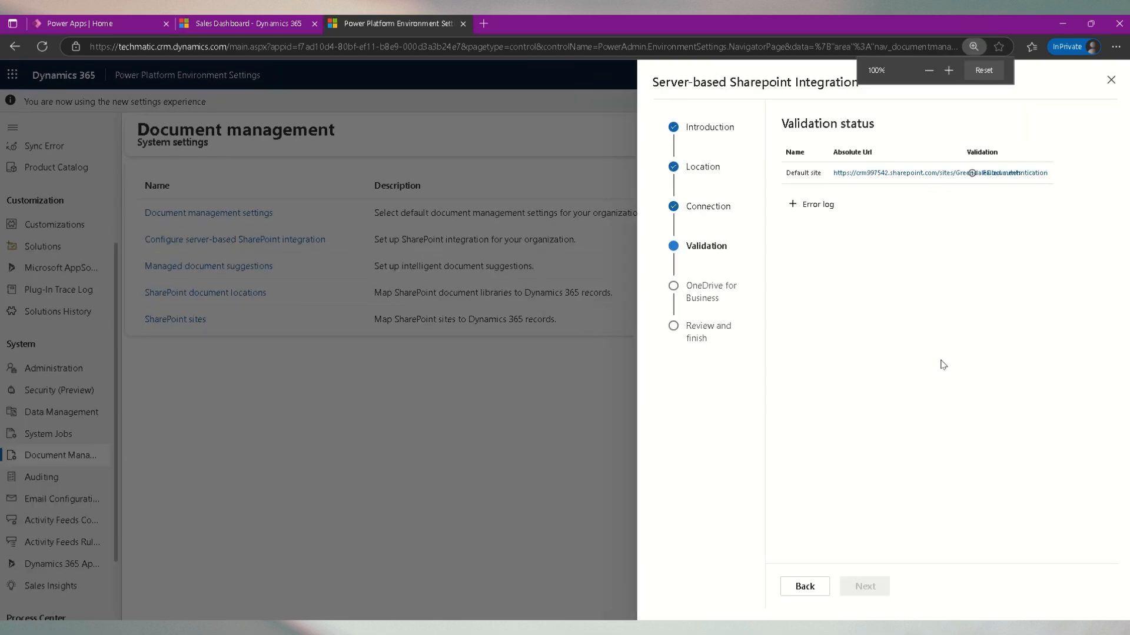
click(942, 363)
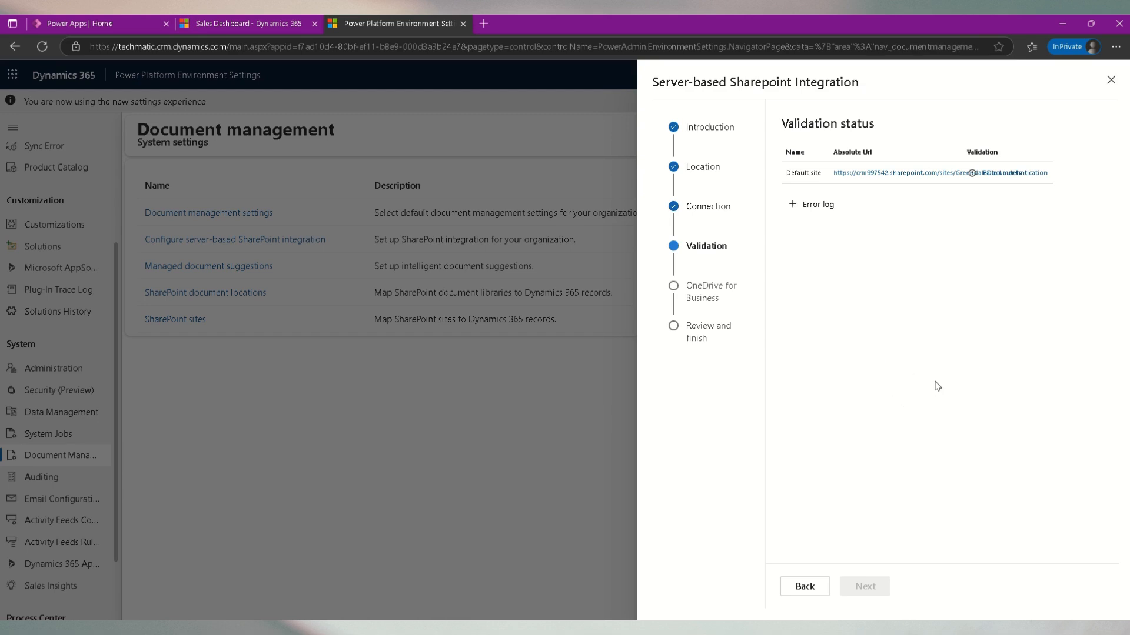
key(ctrl+minus)
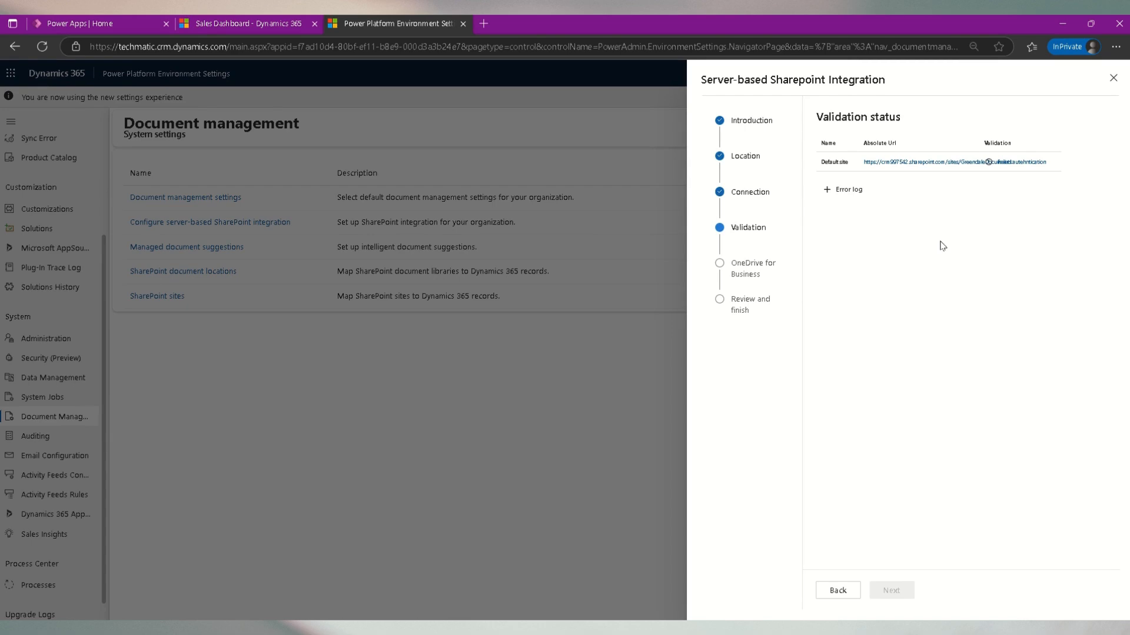
- Return to the integration site URL page and clear the URL field
click(841, 591)
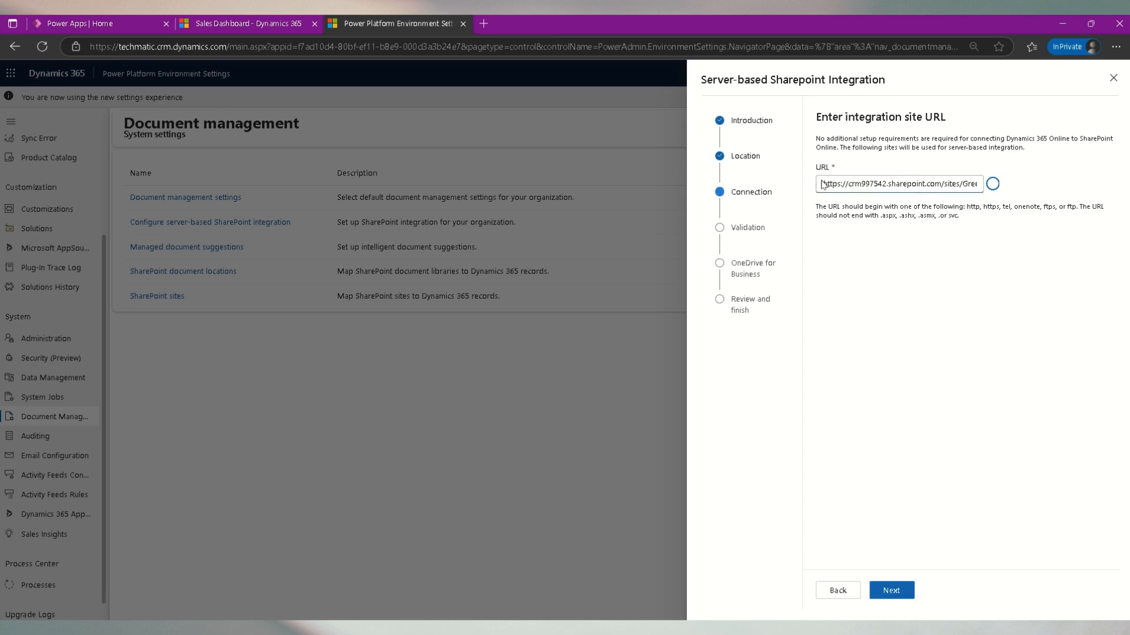
drag(821, 182, 866, 199)
key(Home)
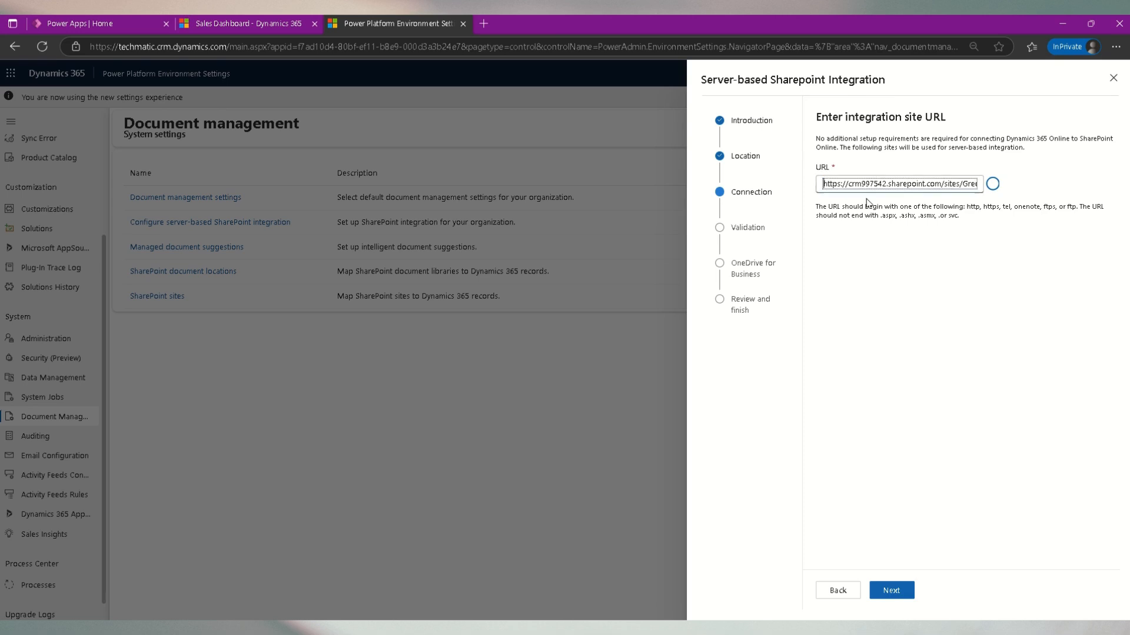
key(ctrl+a)
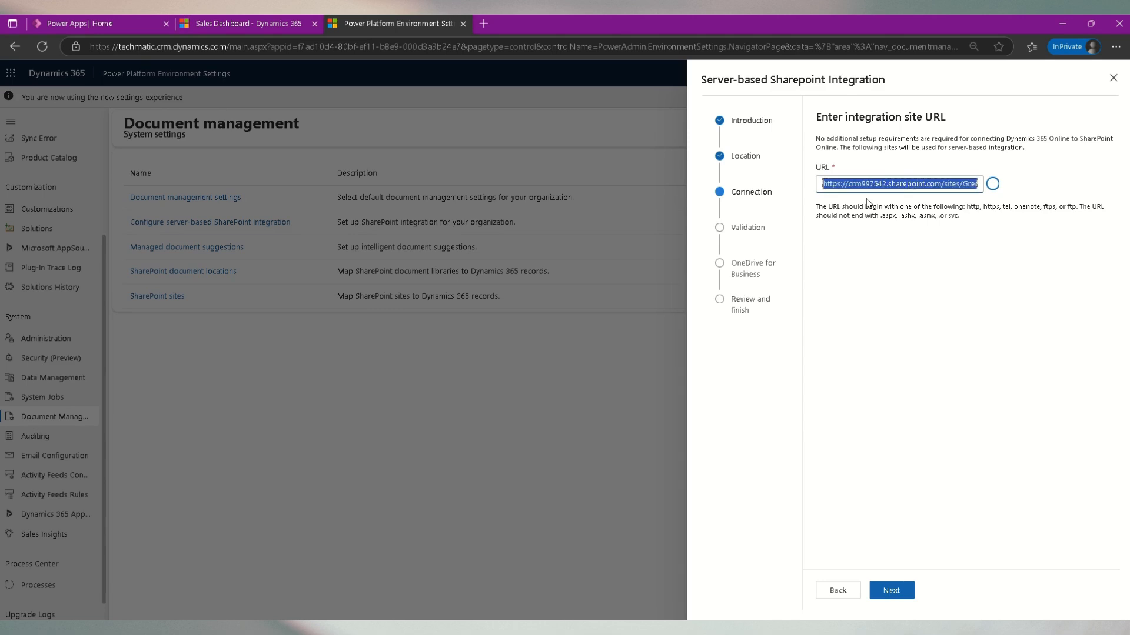
key(End)
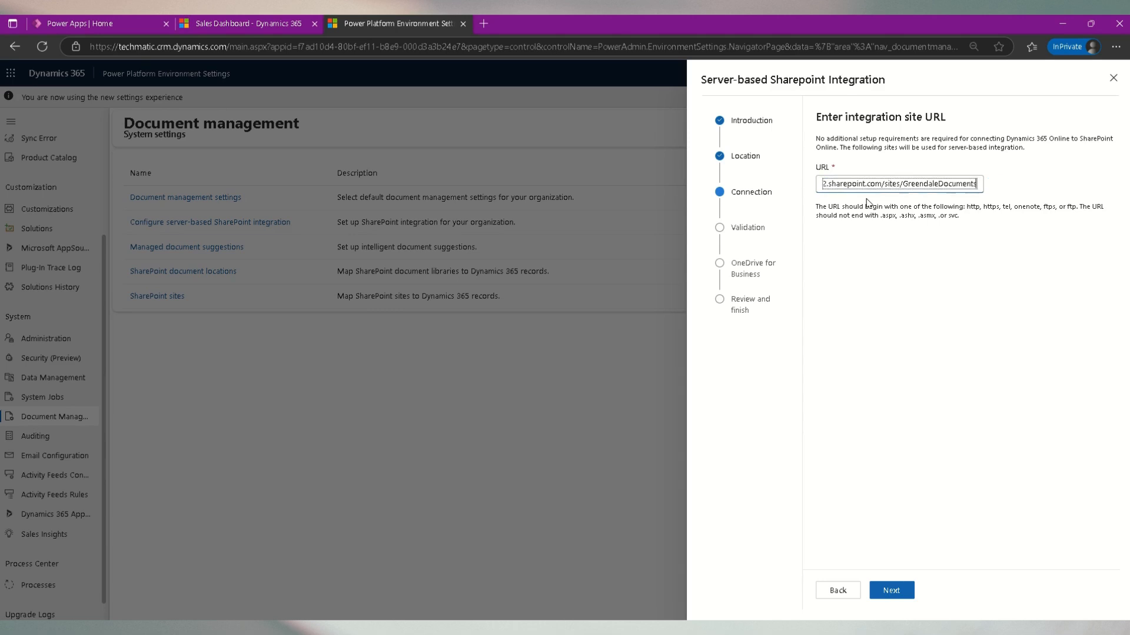
click(883, 183)
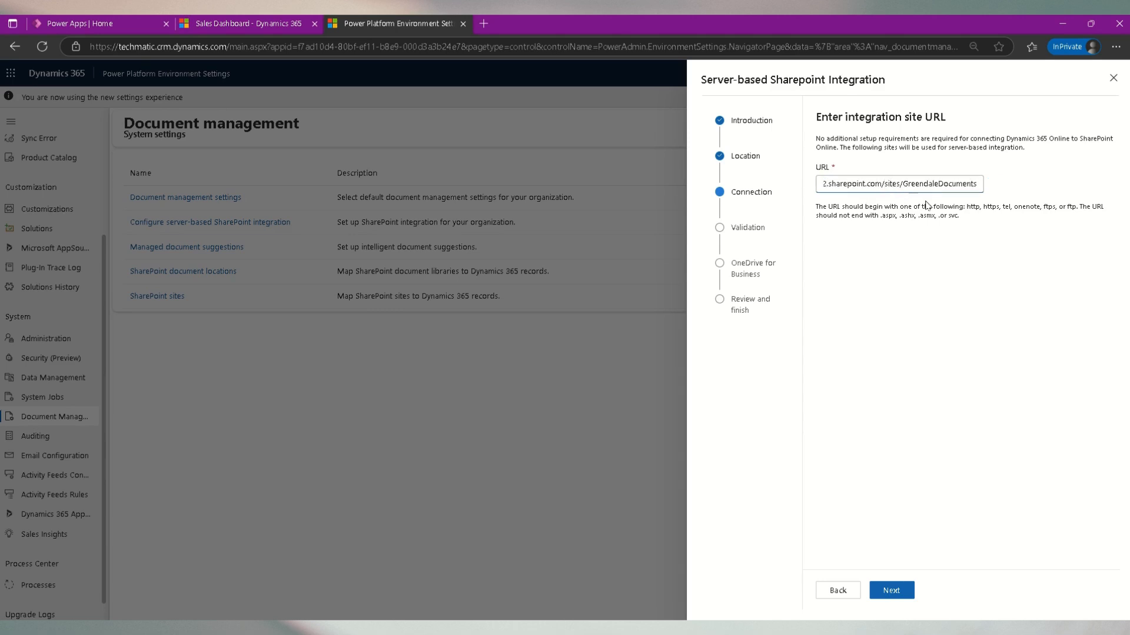
drag(905, 187, 999, 189)
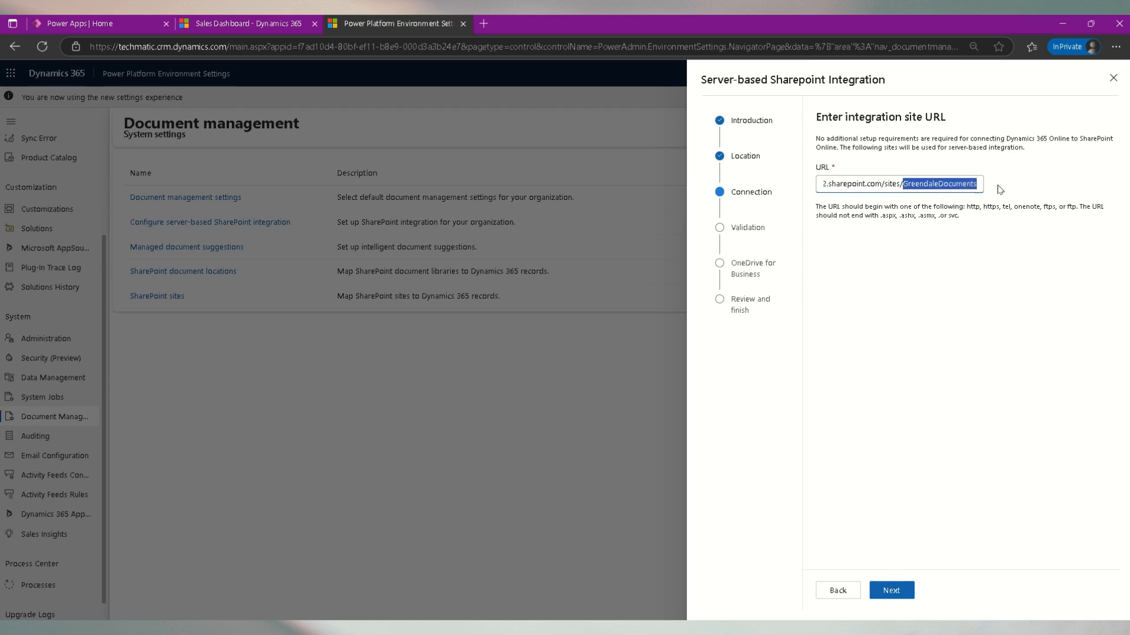
key(ctrl+a)
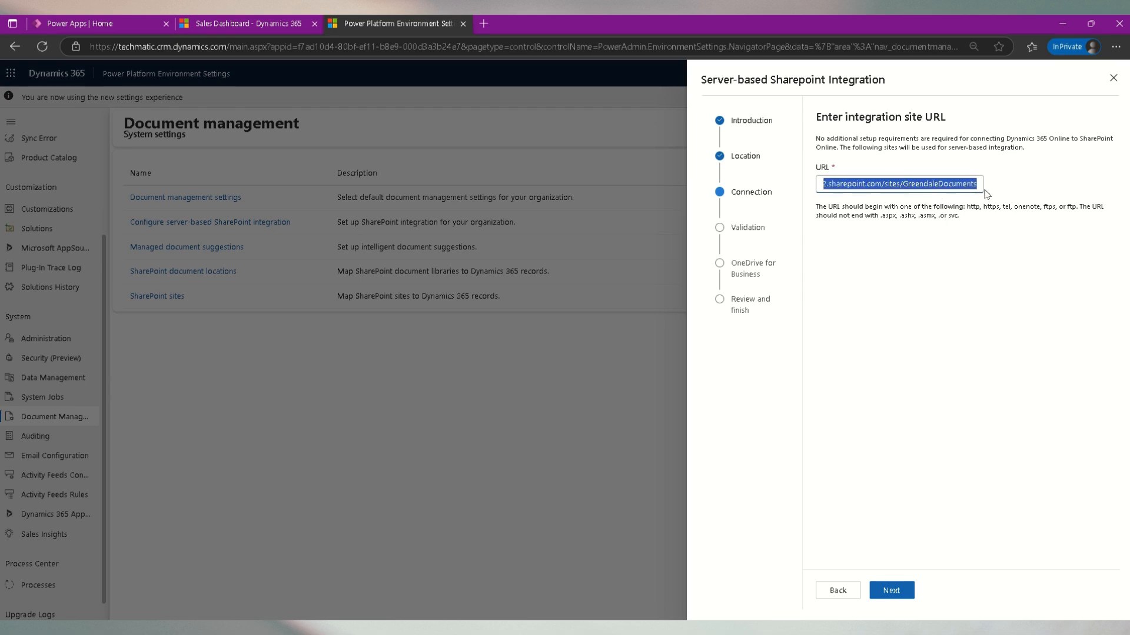
key(BackSpace)
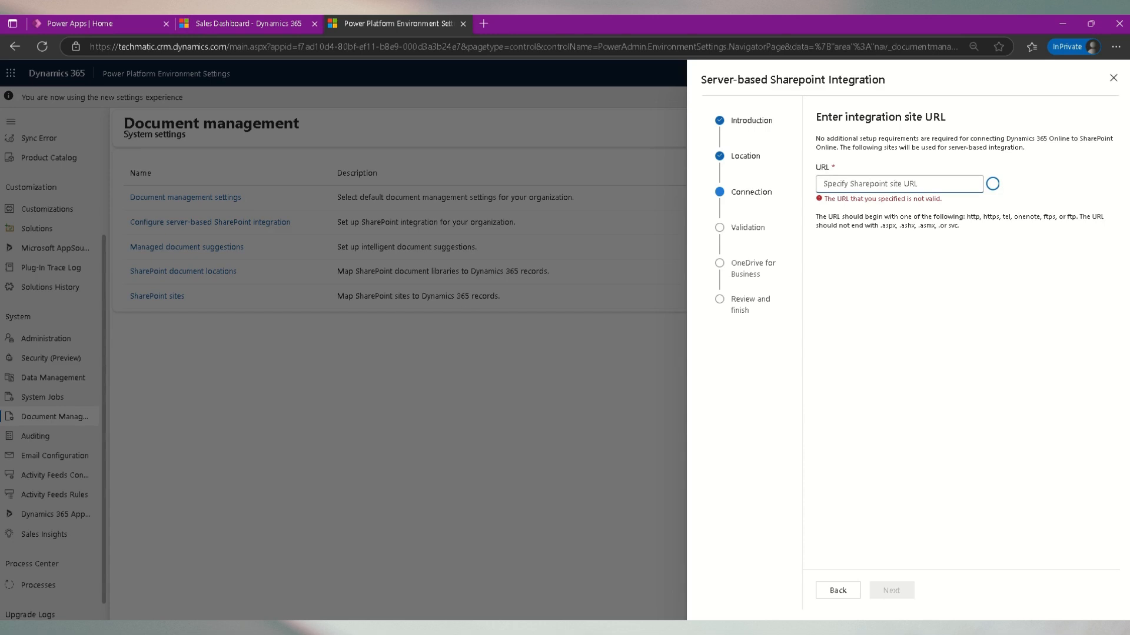
- Set the integration site URL to the copied TechMatic SharePoint site and advance through validation and OneDrive to the review page
key(alt+Tab)
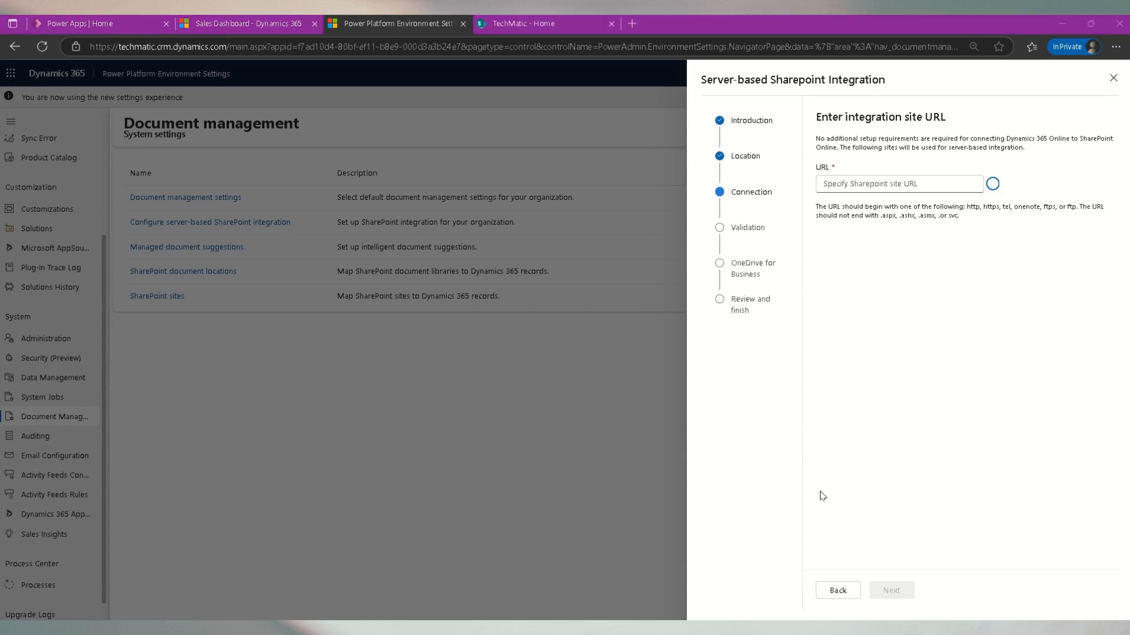
click(520, 21)
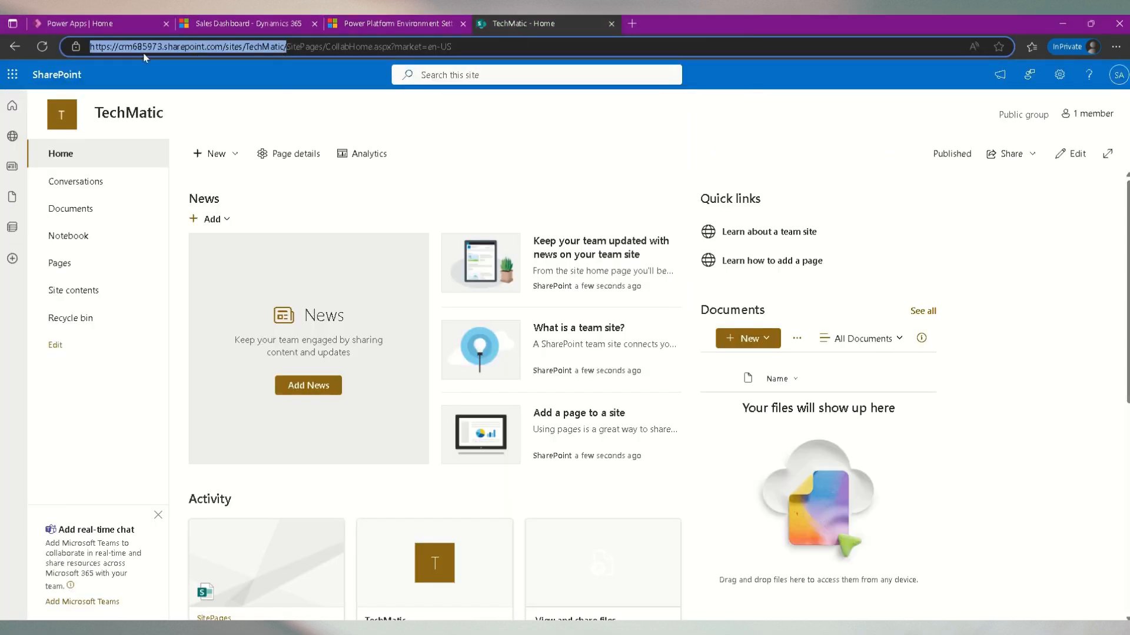
click(390, 24)
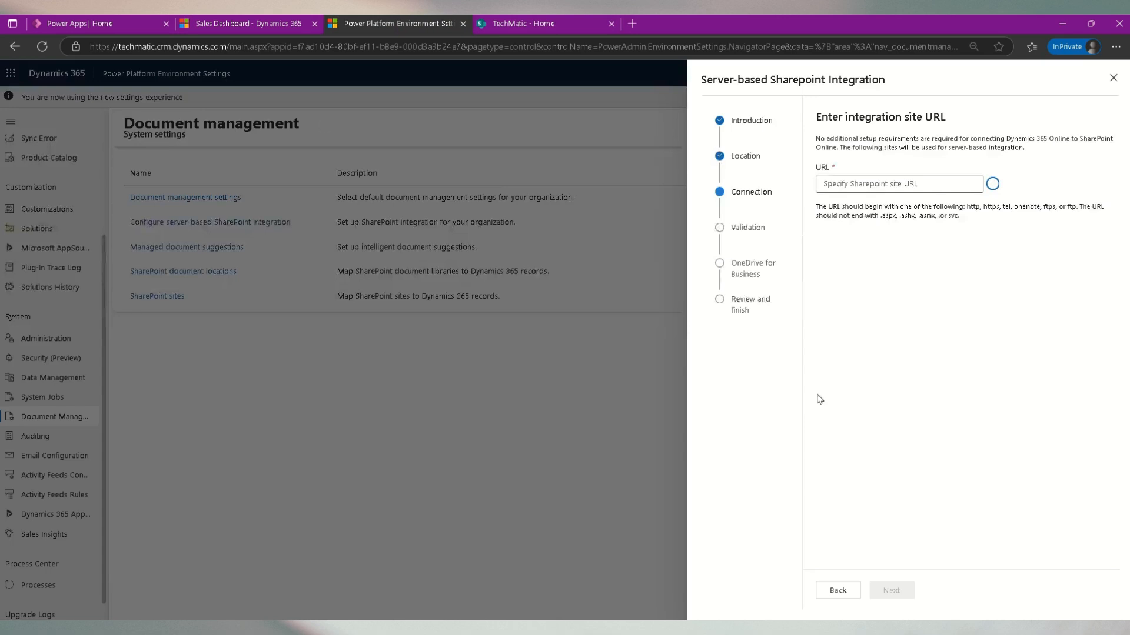
click(874, 187)
key(ctrl+v)
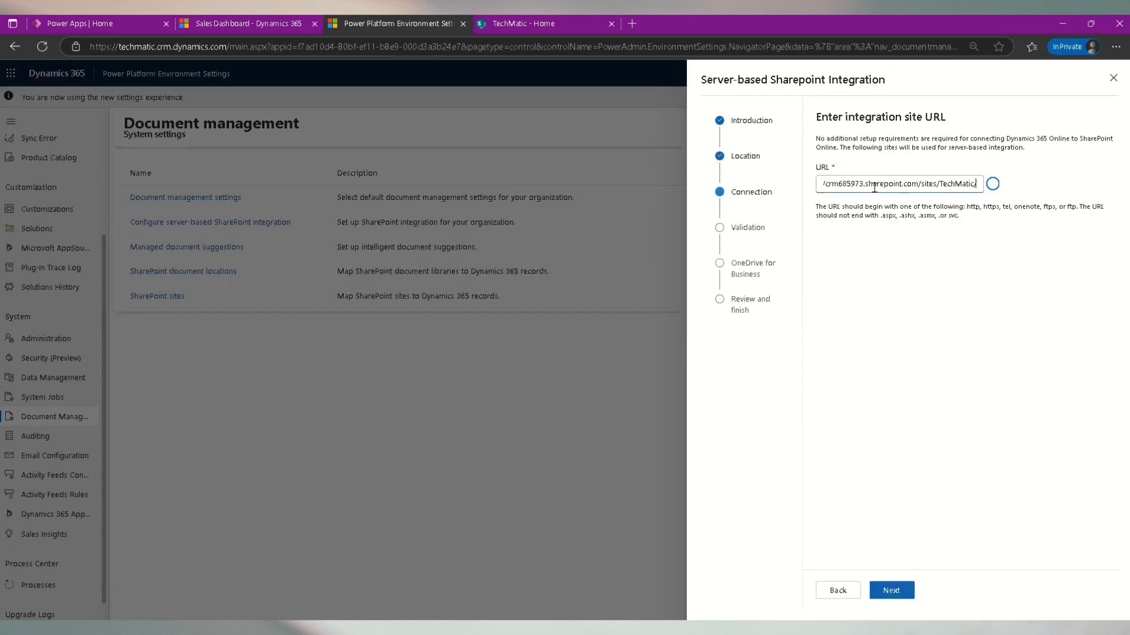
click(902, 594)
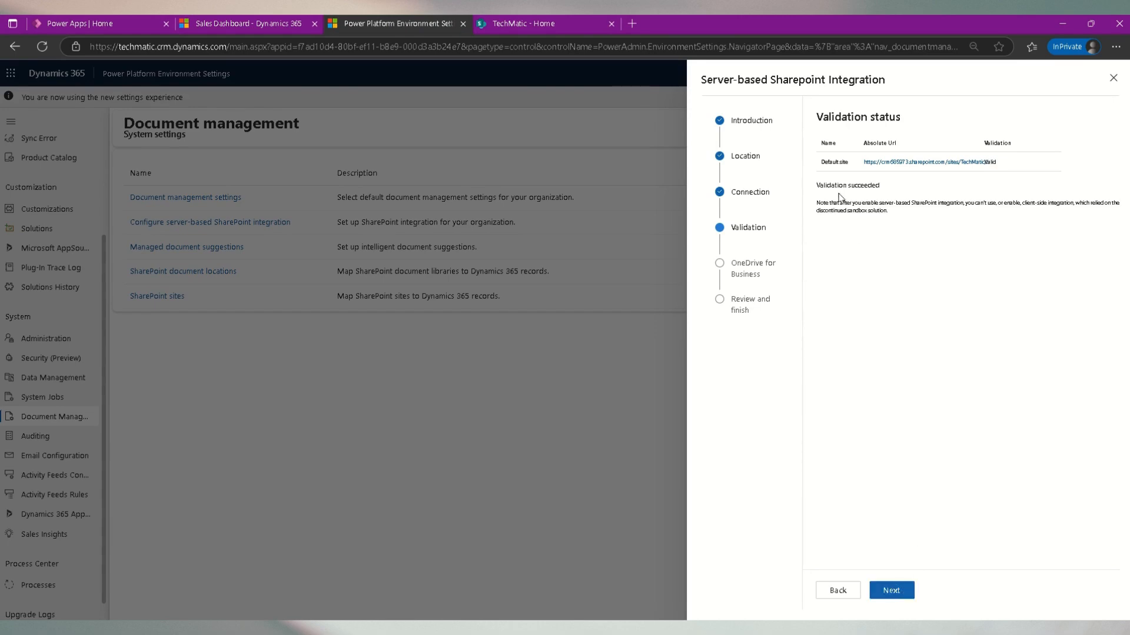
click(906, 599)
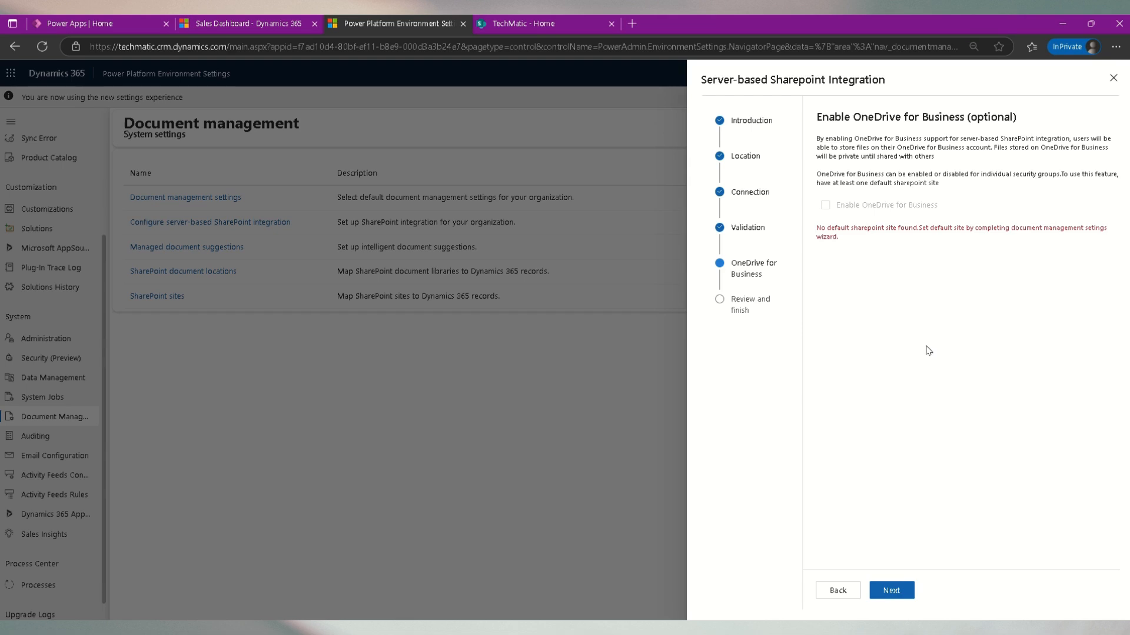
click(909, 599)
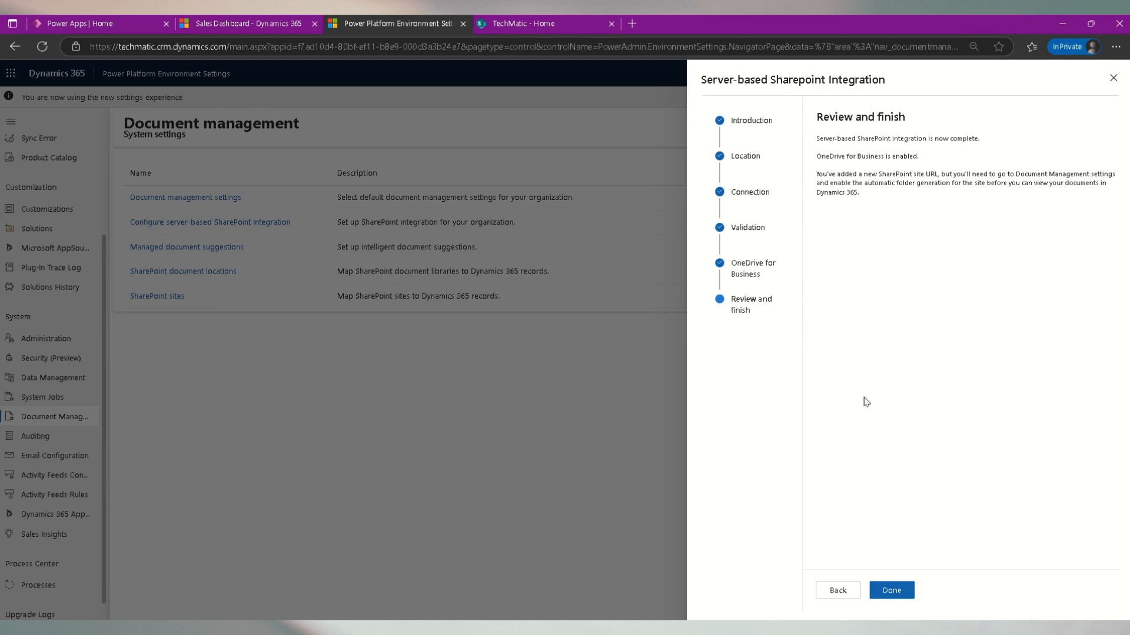
- Finish the server-based SharePoint integration wizard and reload the Document management settings page
click(902, 595)
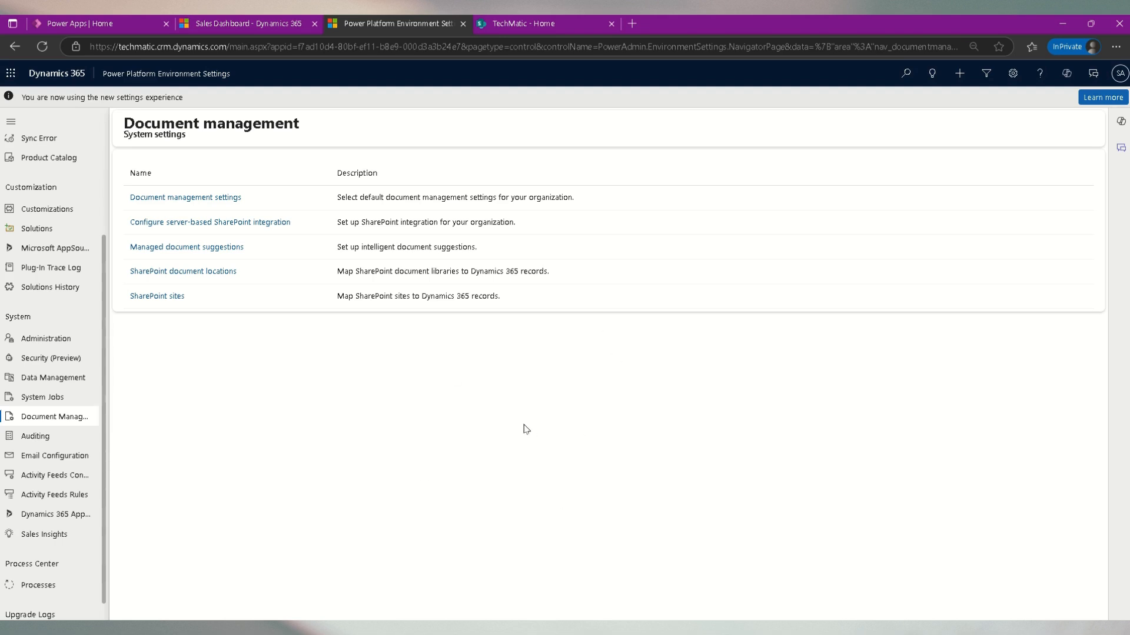
click(43, 47)
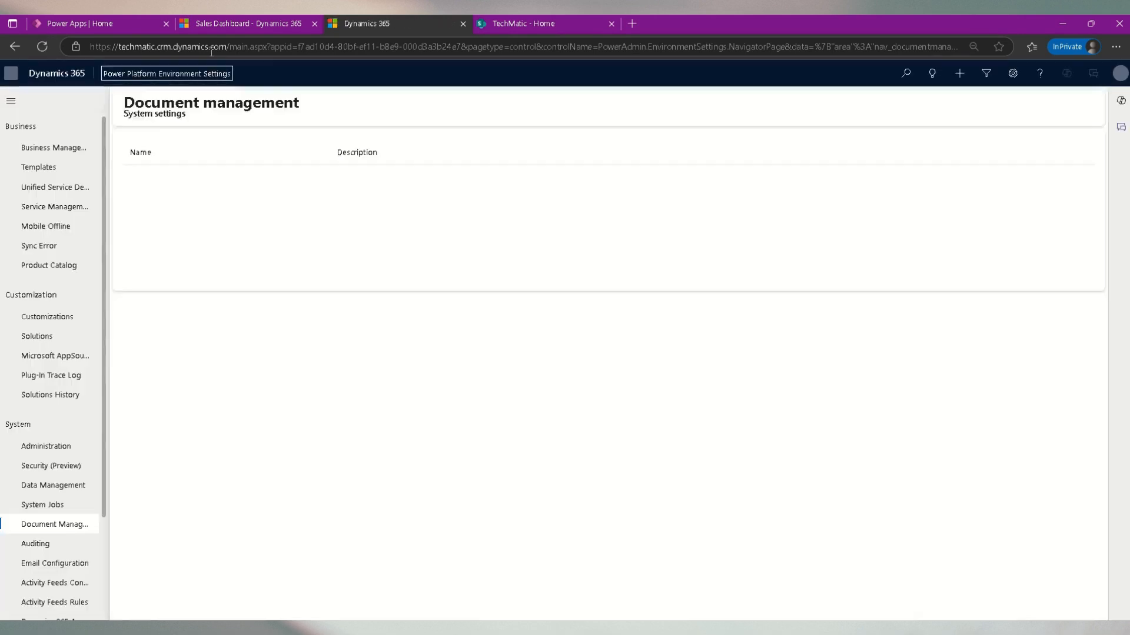
- Open an account and a contact in Sales Hub and inspect their Related menus for a Documents entry
click(215, 24)
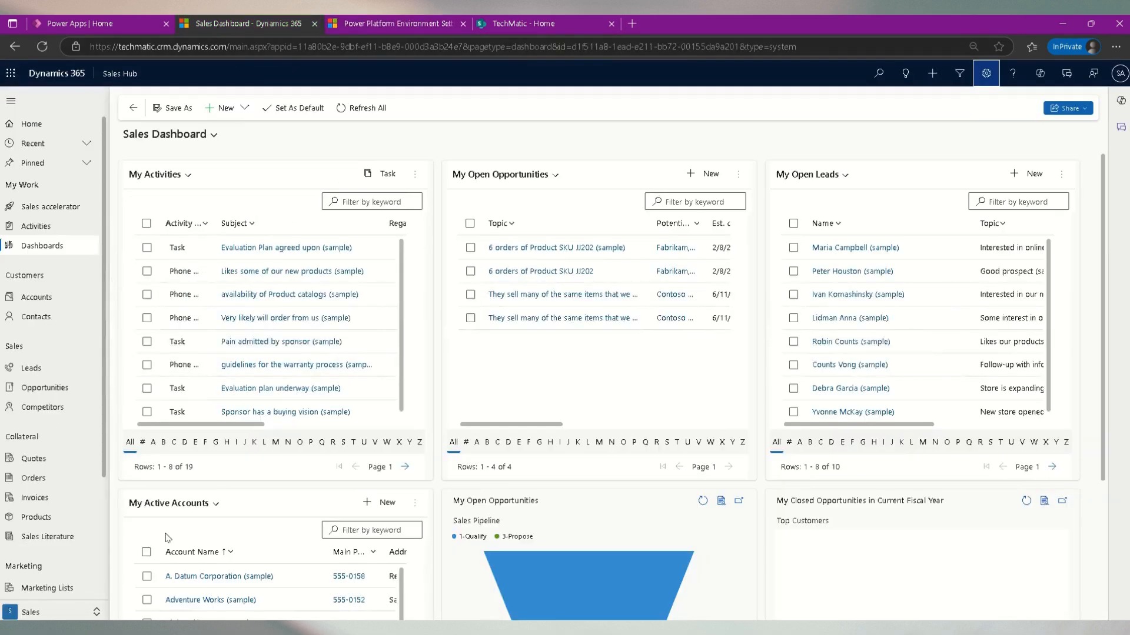
click(54, 297)
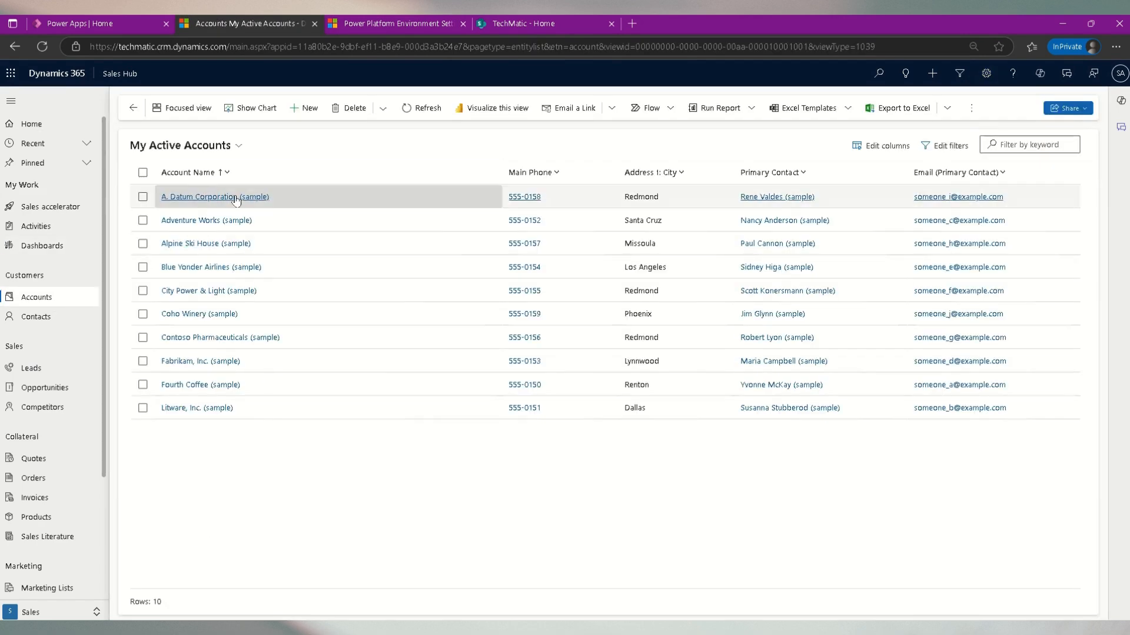
click(215, 196)
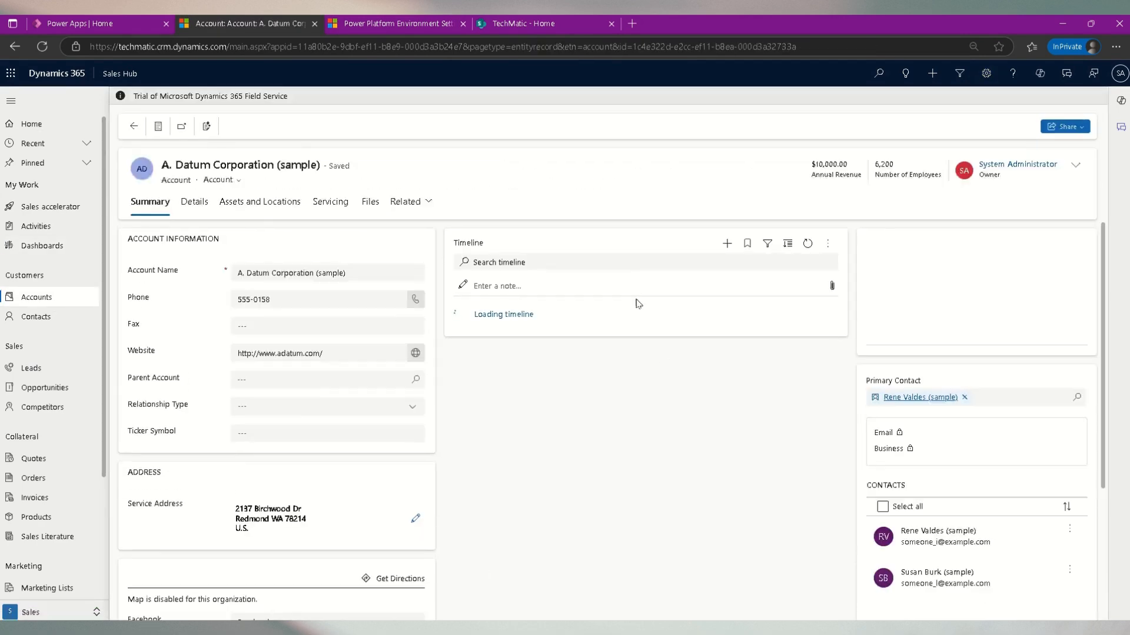
click(430, 204)
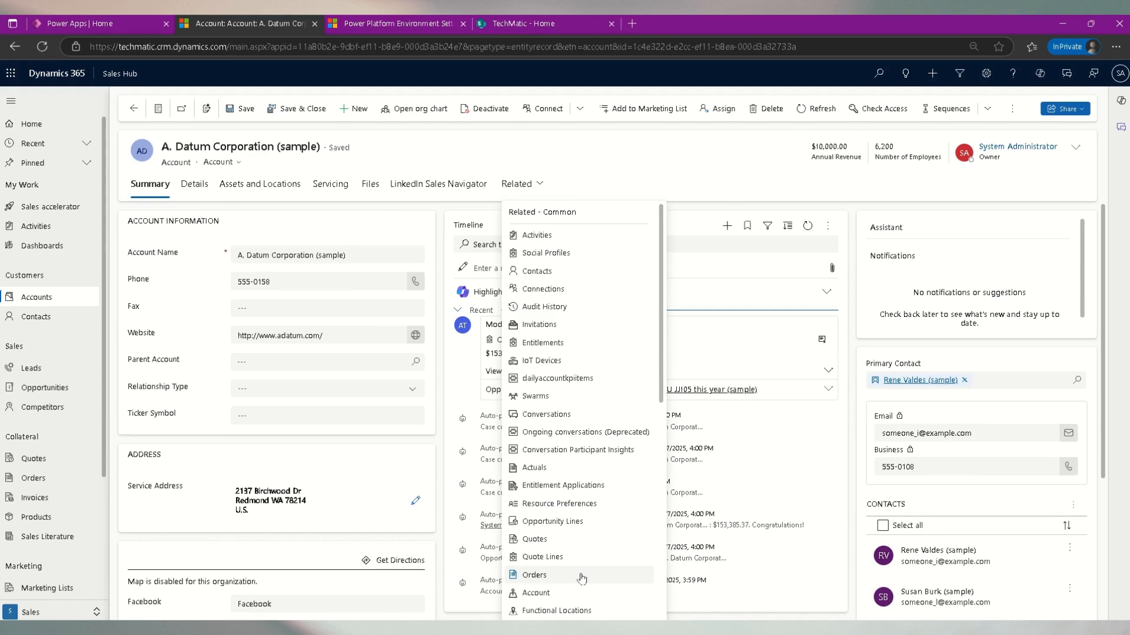
scroll(596, 362, down, 3)
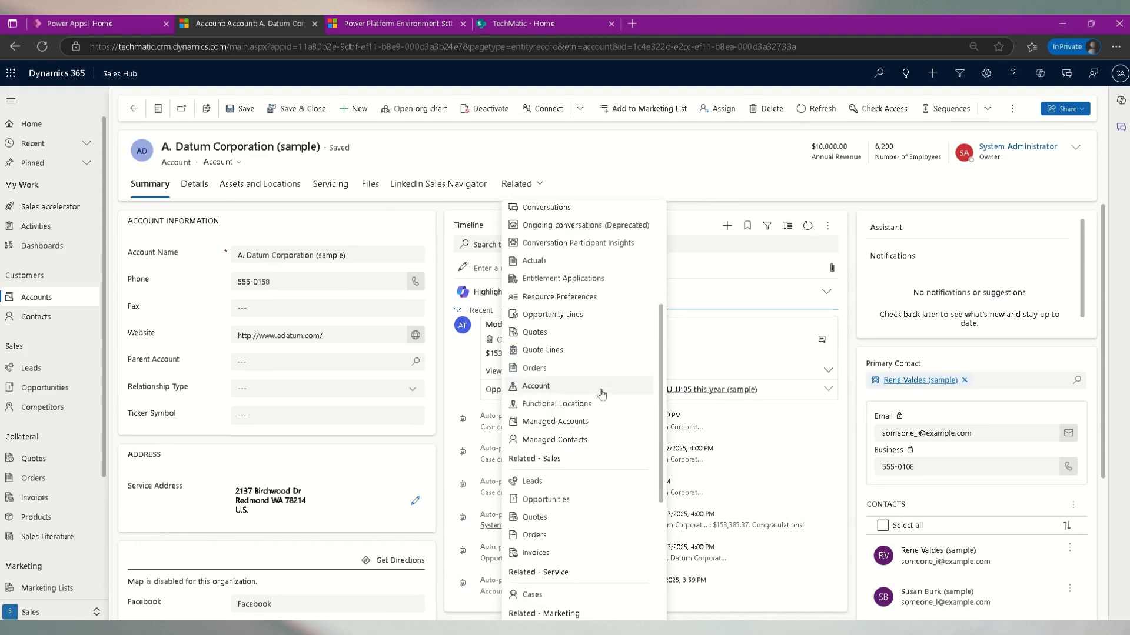
scroll(601, 394, up, 3)
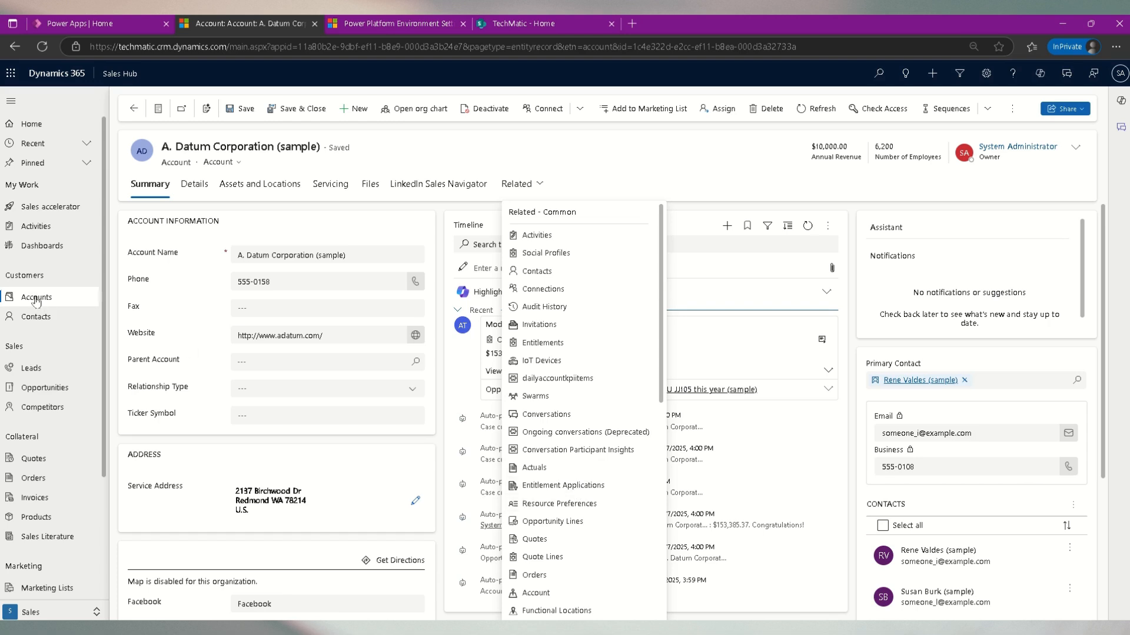
click(38, 317)
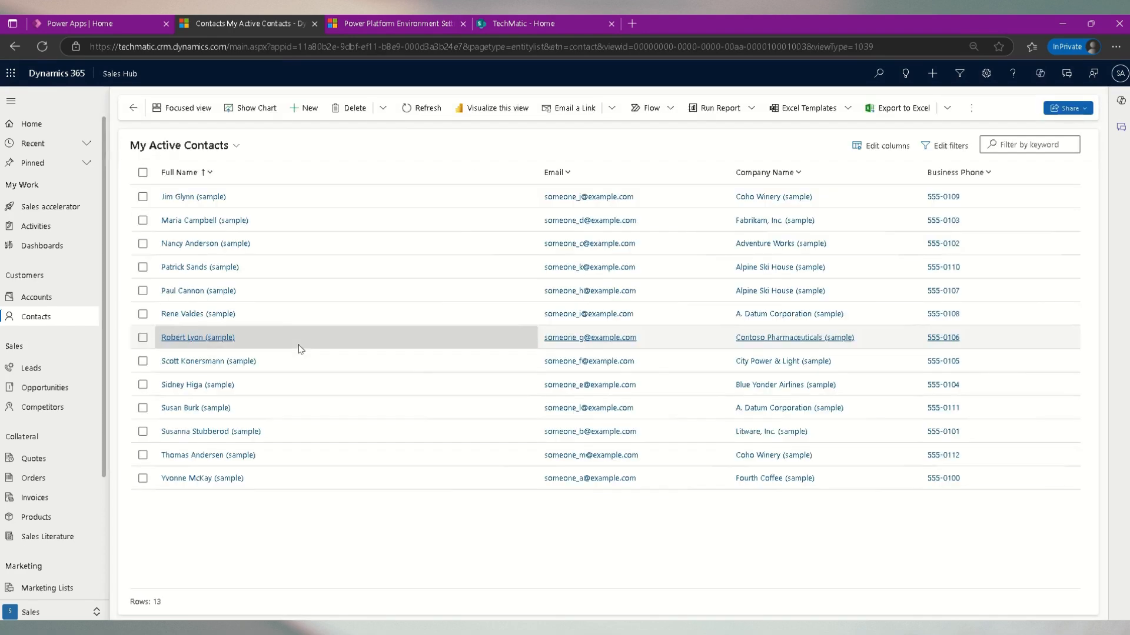
click(198, 197)
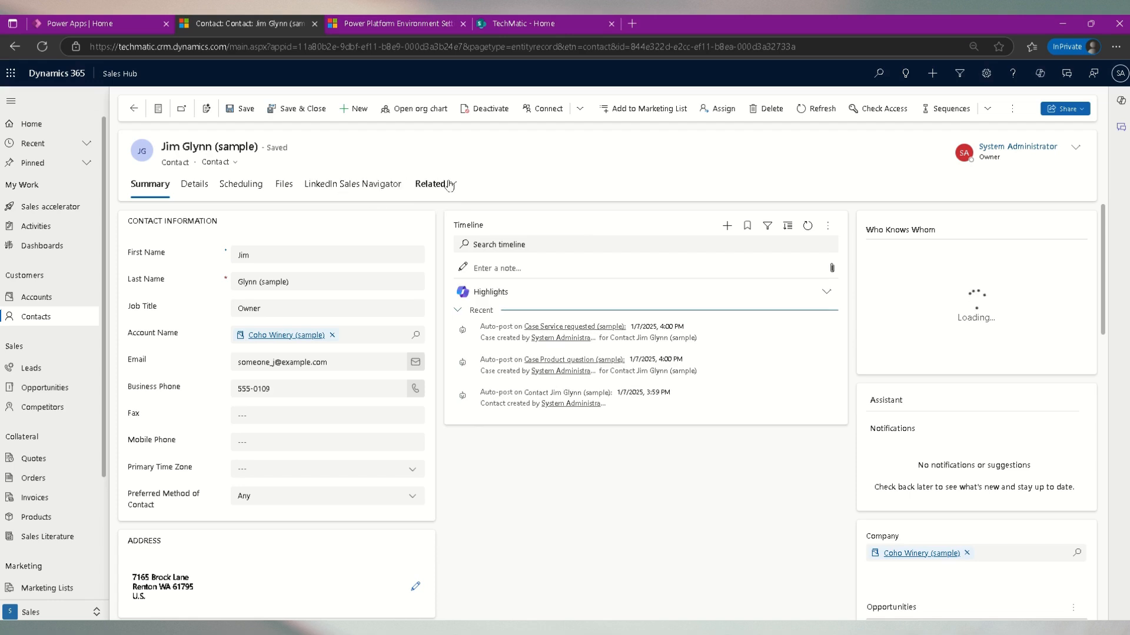
click(454, 186)
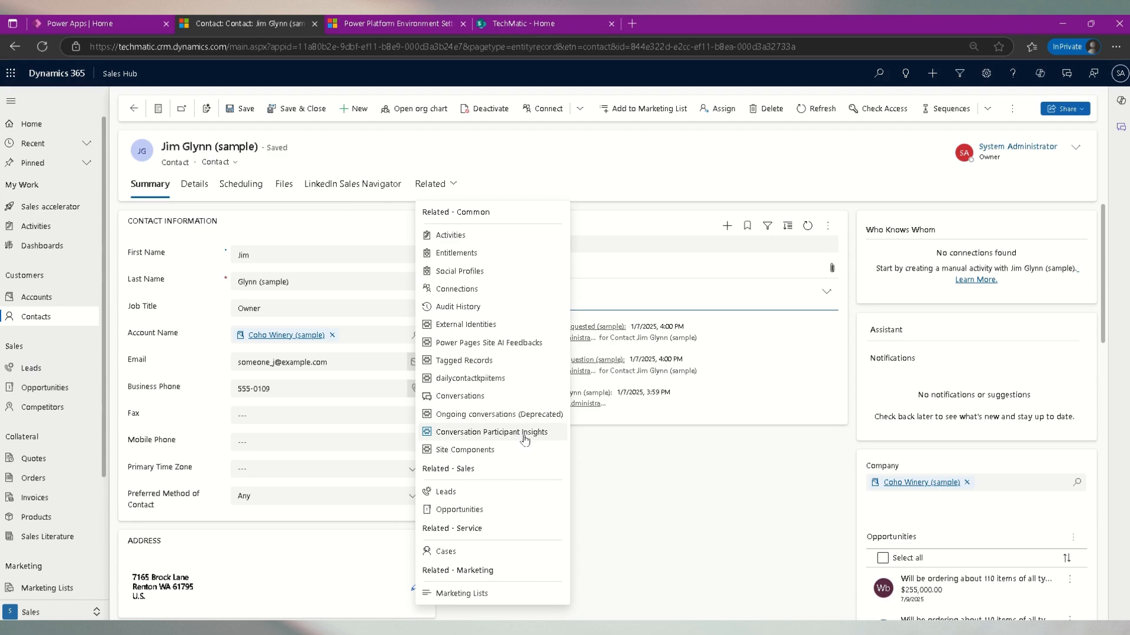
- Open the legacy Document Management settings area through the Power Apps advanced settings
click(115, 26)
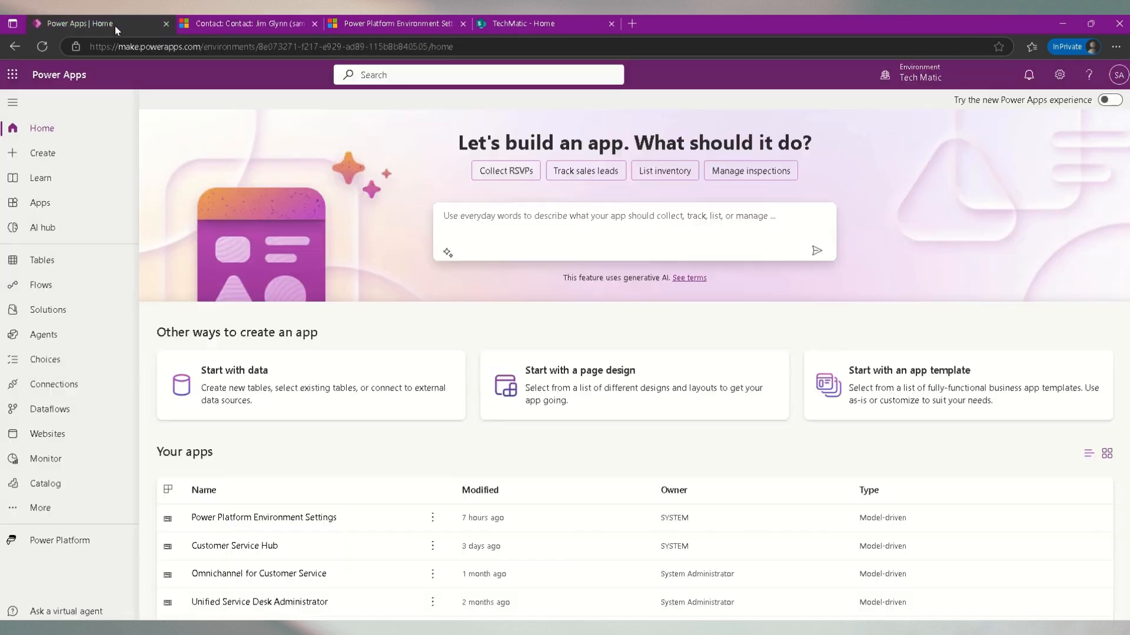
click(1061, 77)
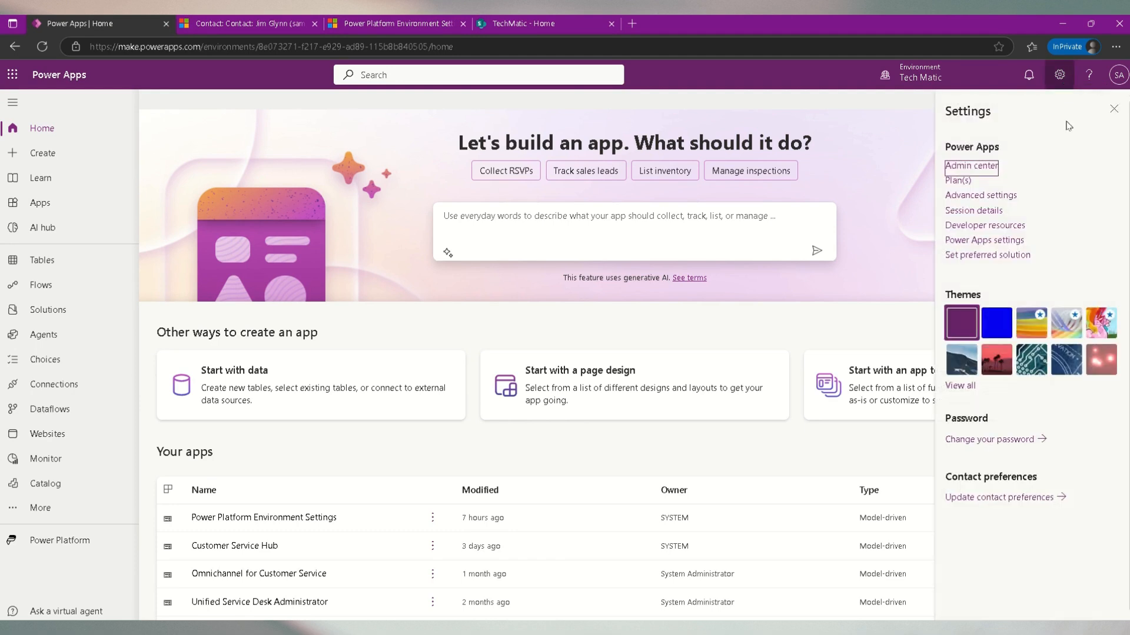
click(1011, 200)
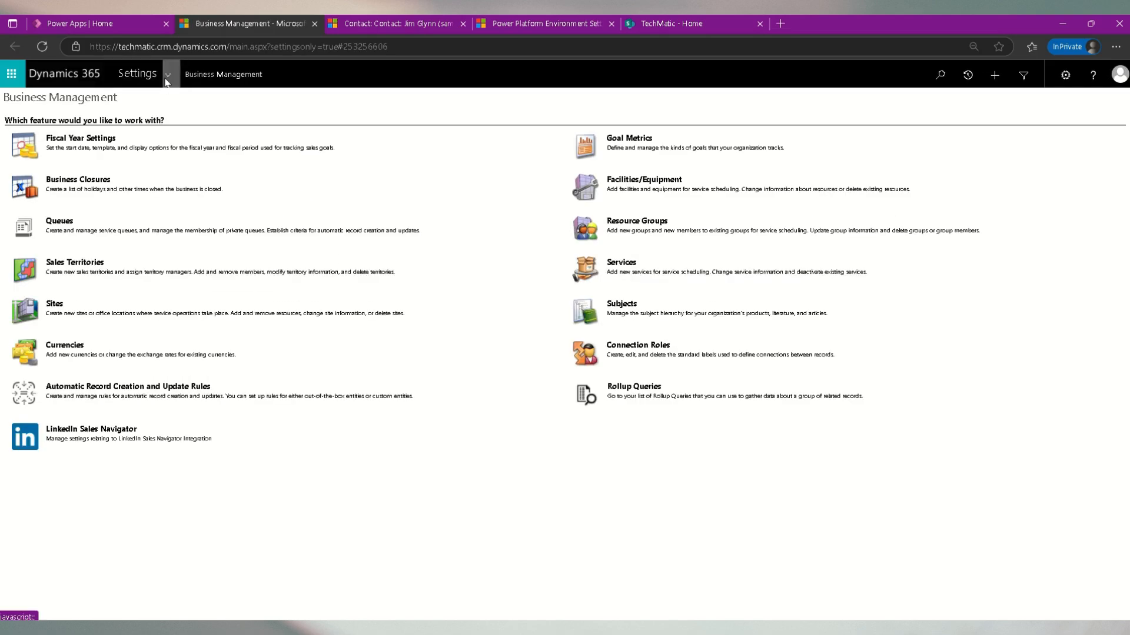
click(169, 76)
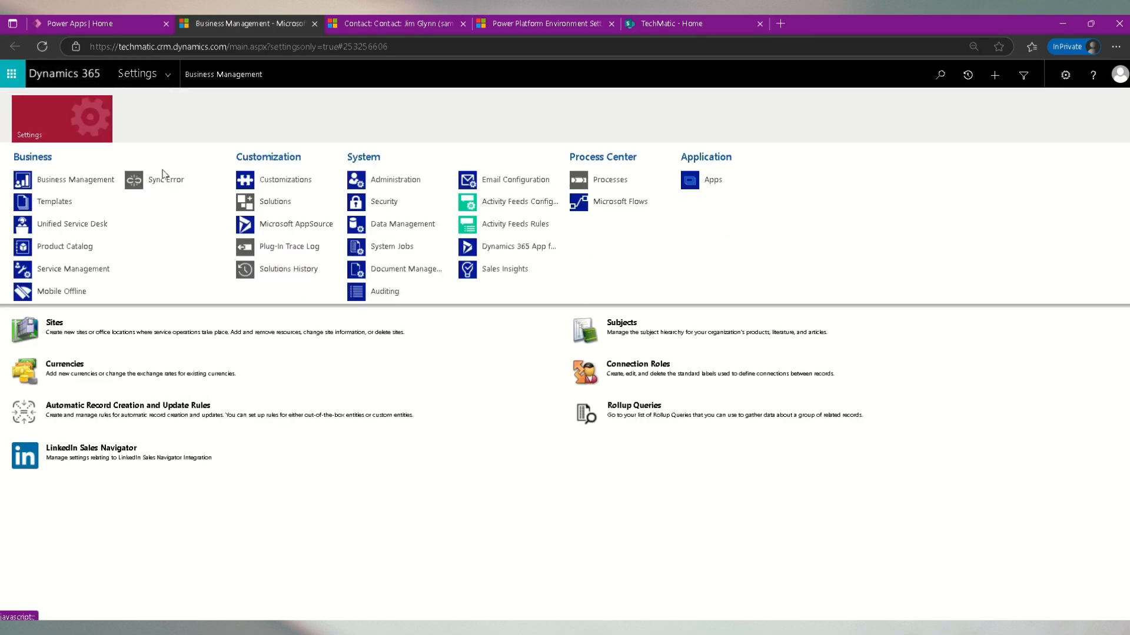
click(405, 277)
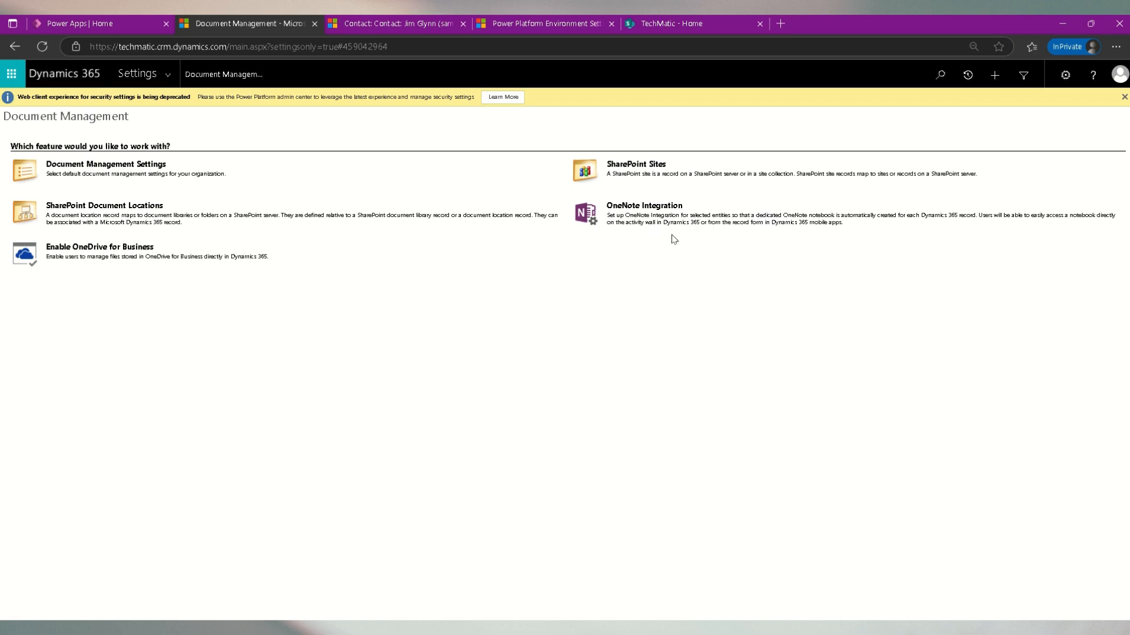
- Reload the Jim Glynn contact record and re-check the Related menus on contacts and accounts
click(405, 24)
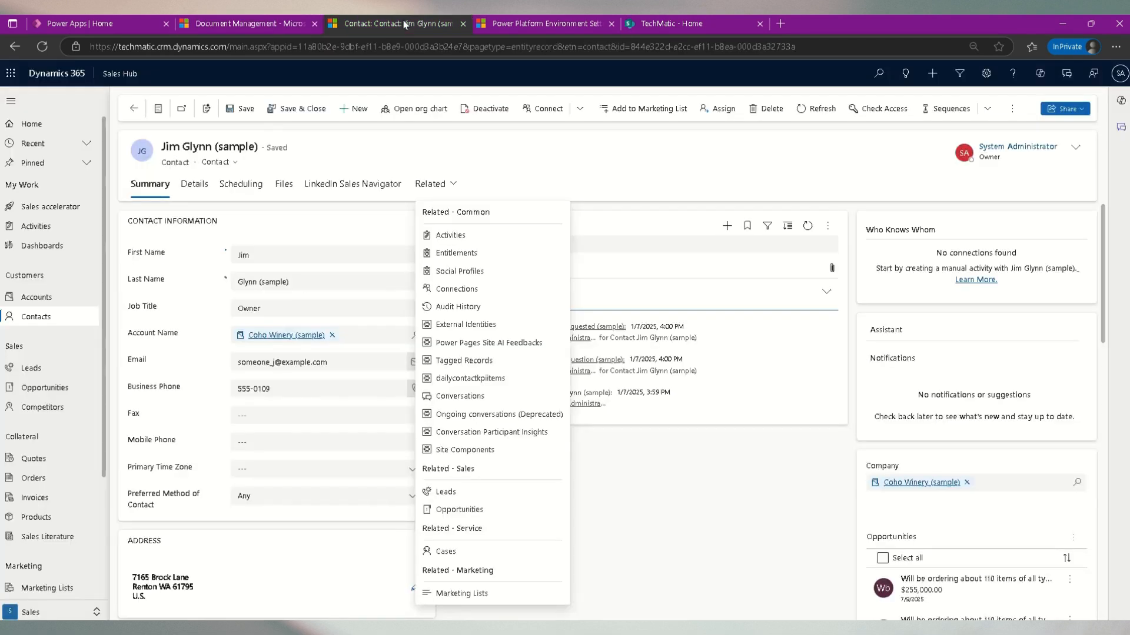
click(636, 178)
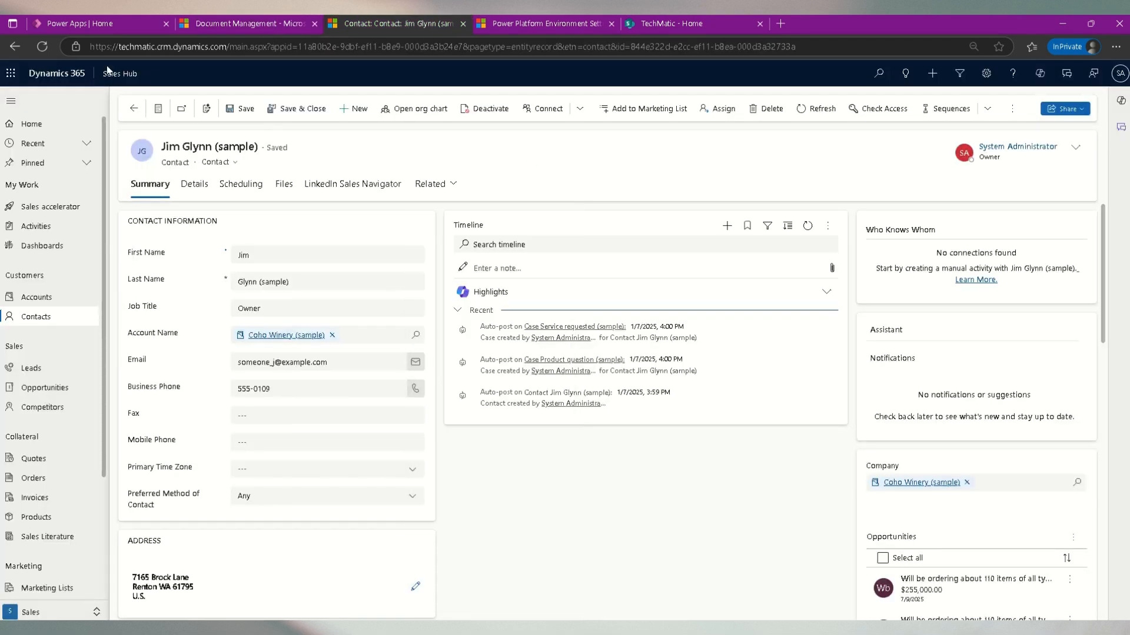
click(178, 47)
key(Return)
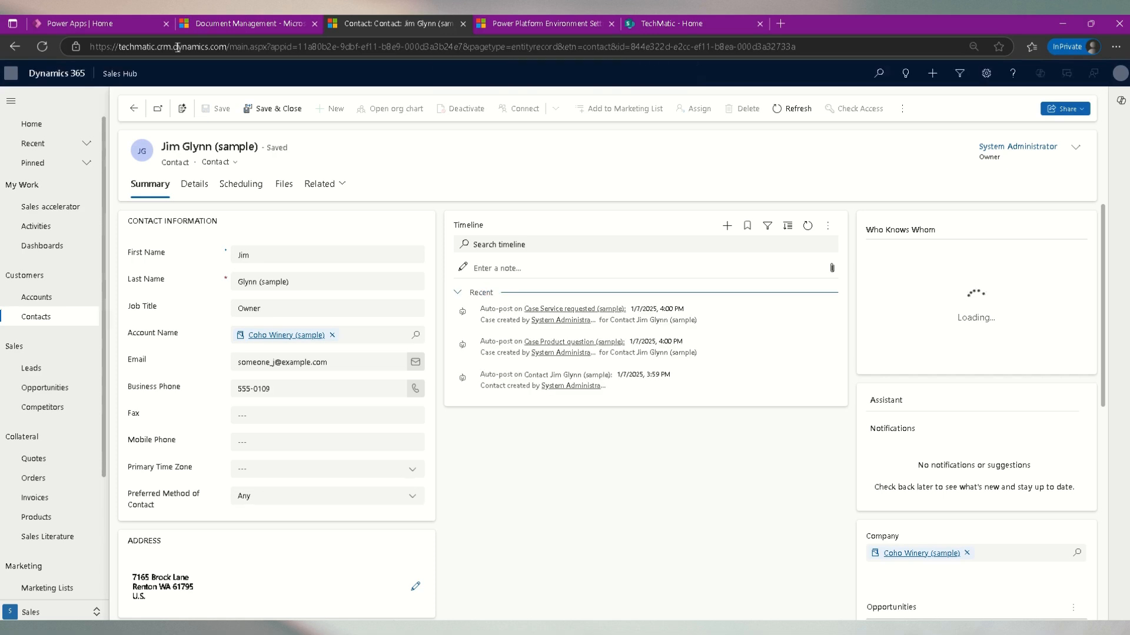
click(340, 184)
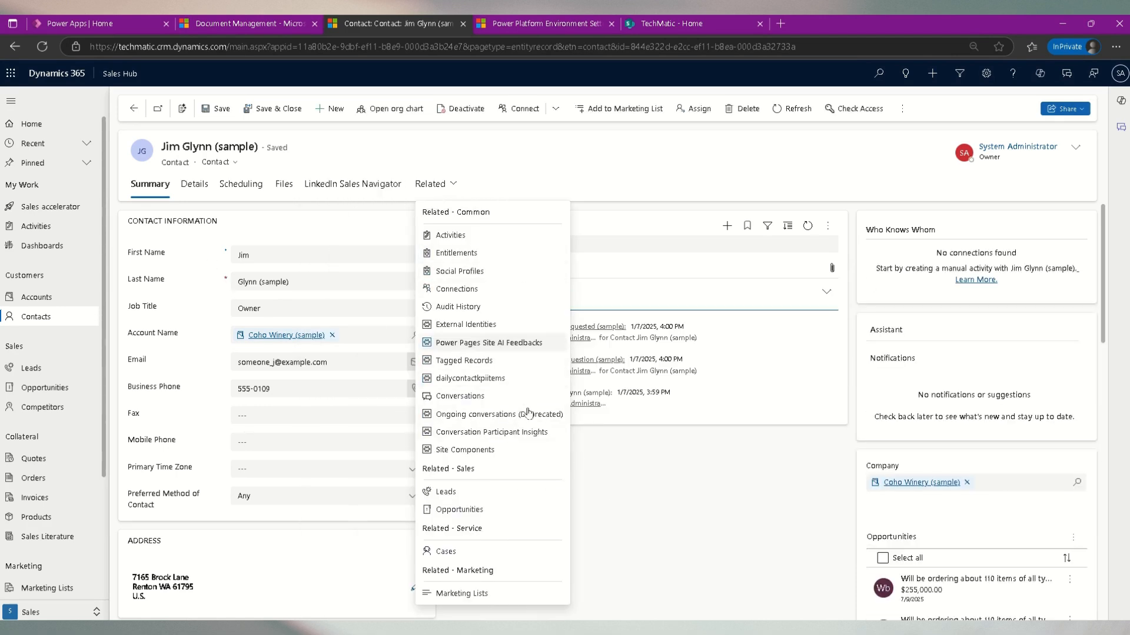
click(52, 317)
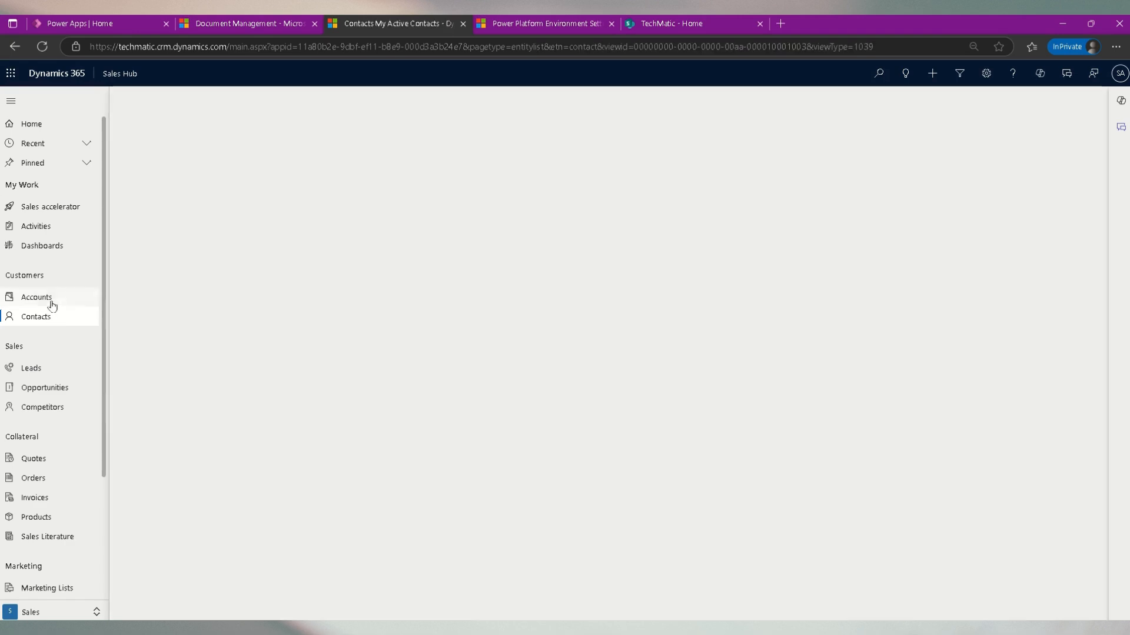
click(186, 198)
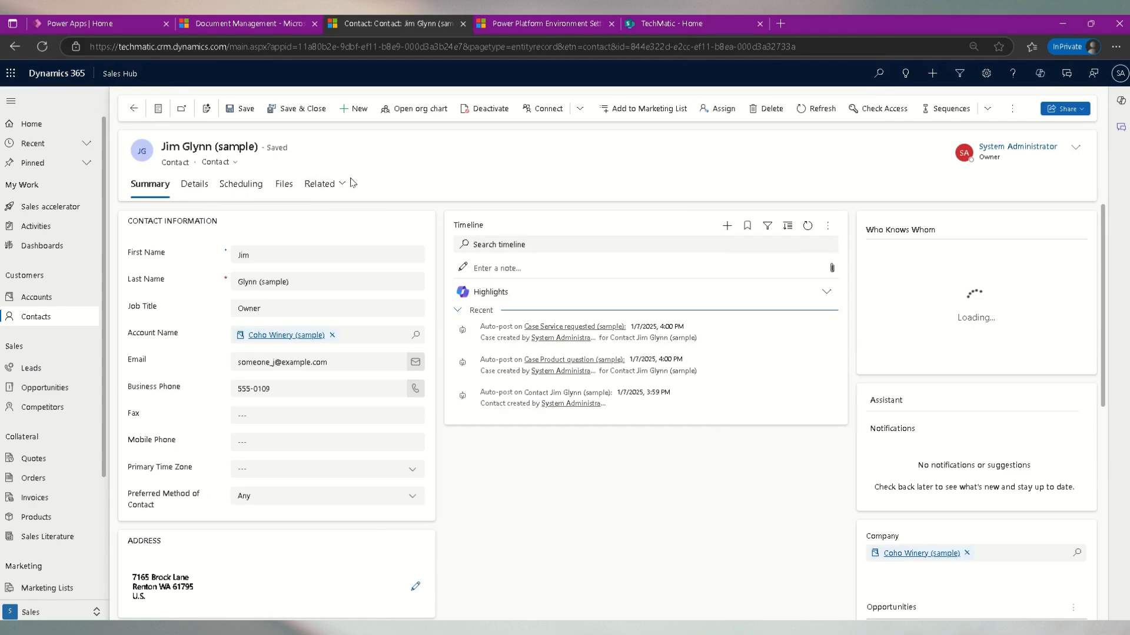
click(380, 188)
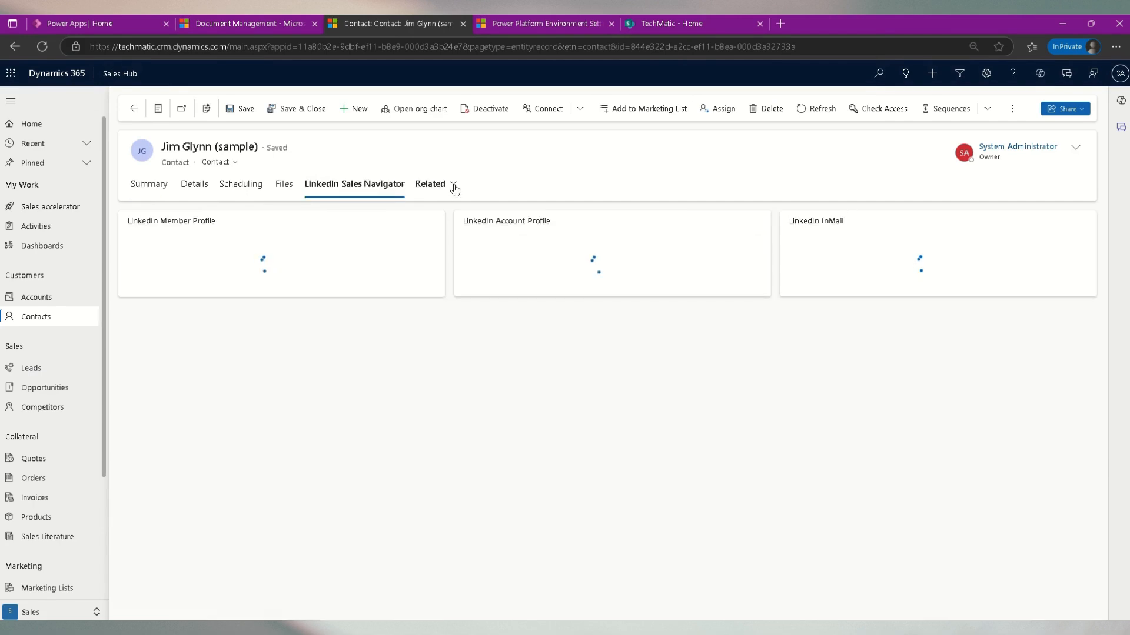
click(452, 184)
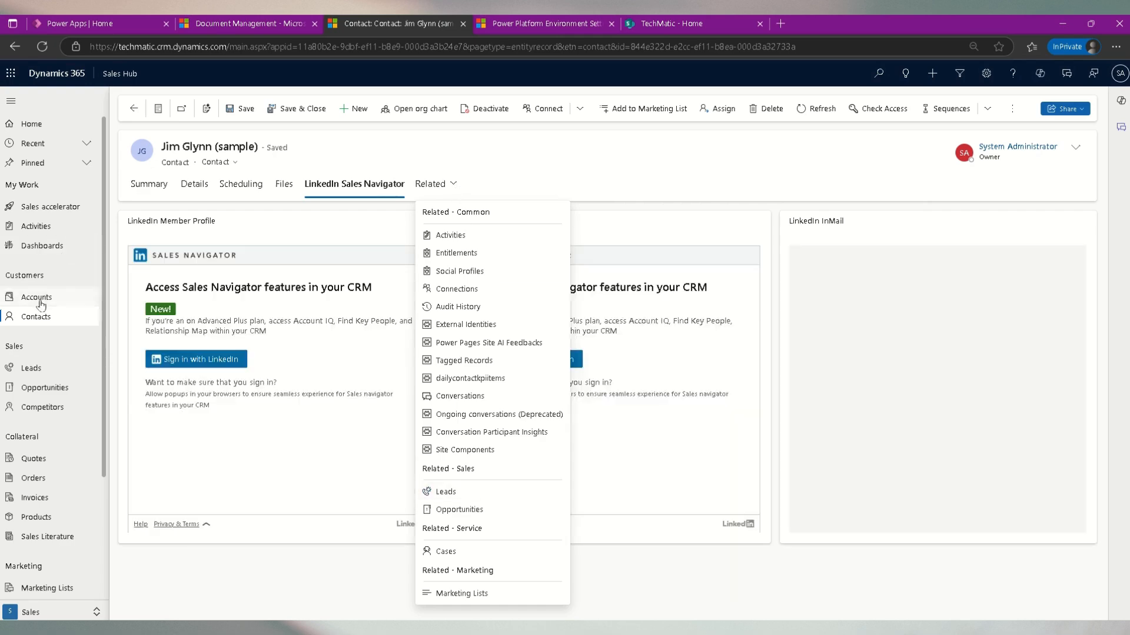
click(40, 298)
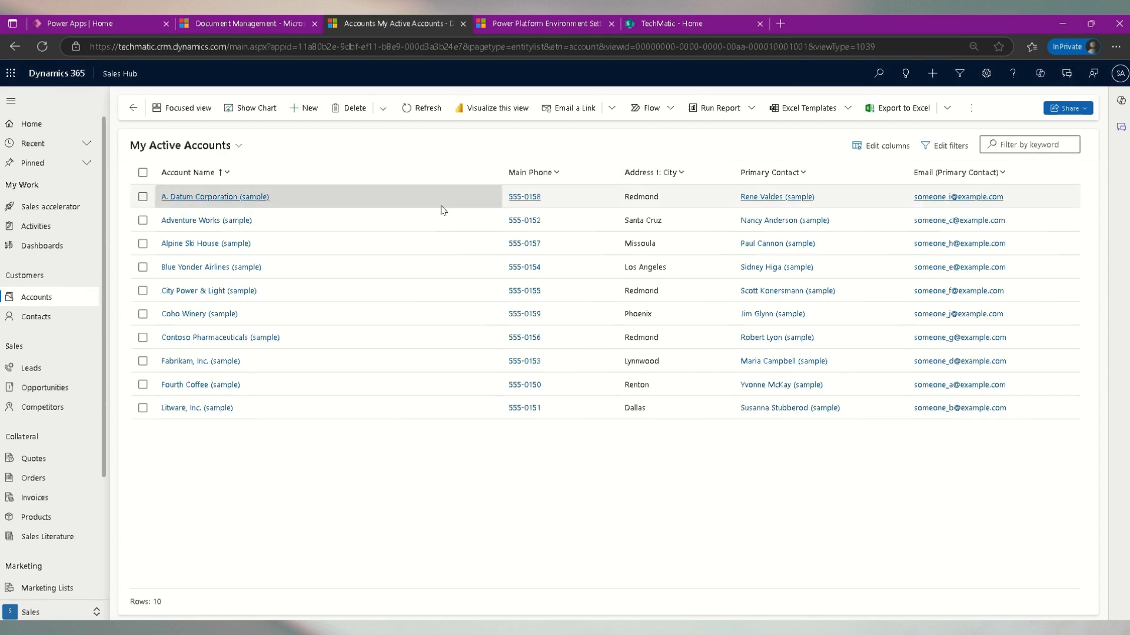
- Empty the browser cache and hard-refresh the Accounts page using the developer tools
key(F12)
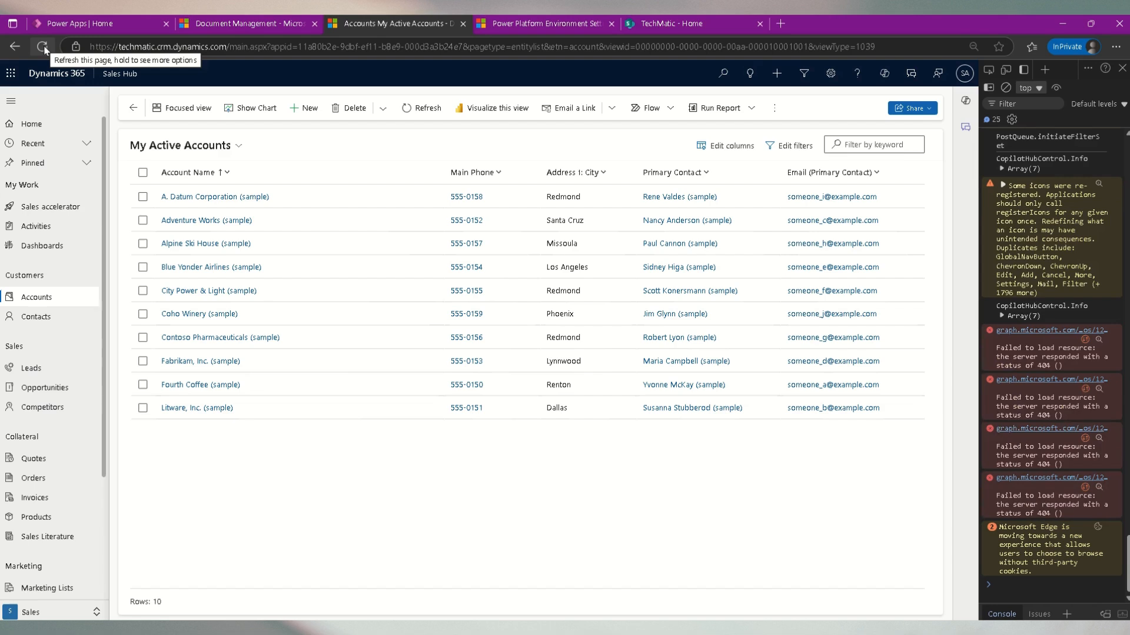
right_click(45, 49)
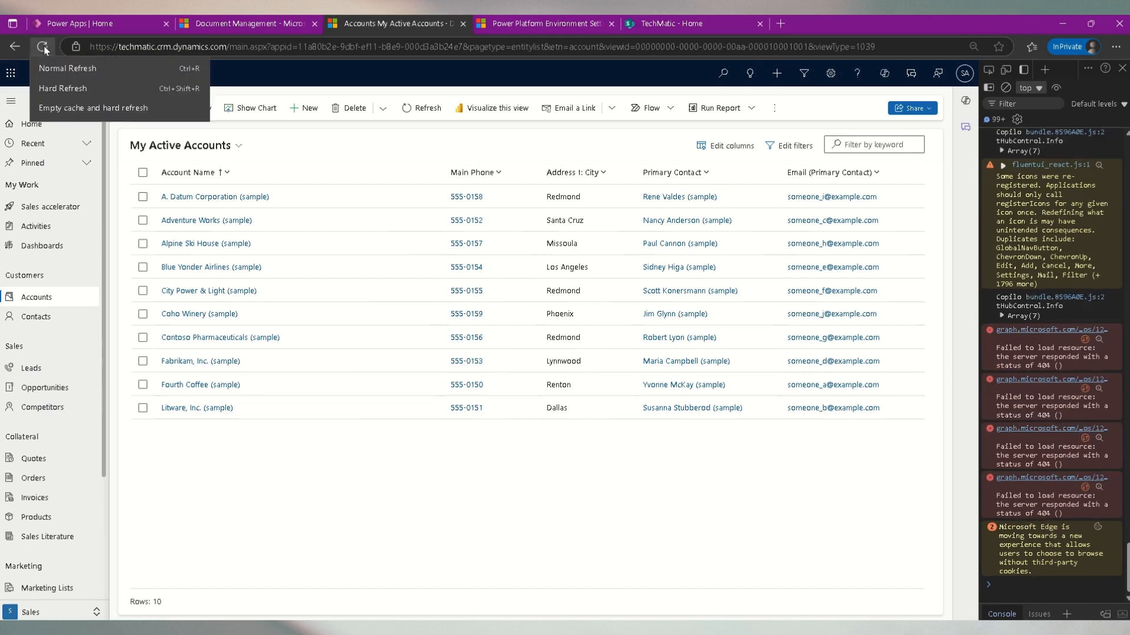
click(108, 108)
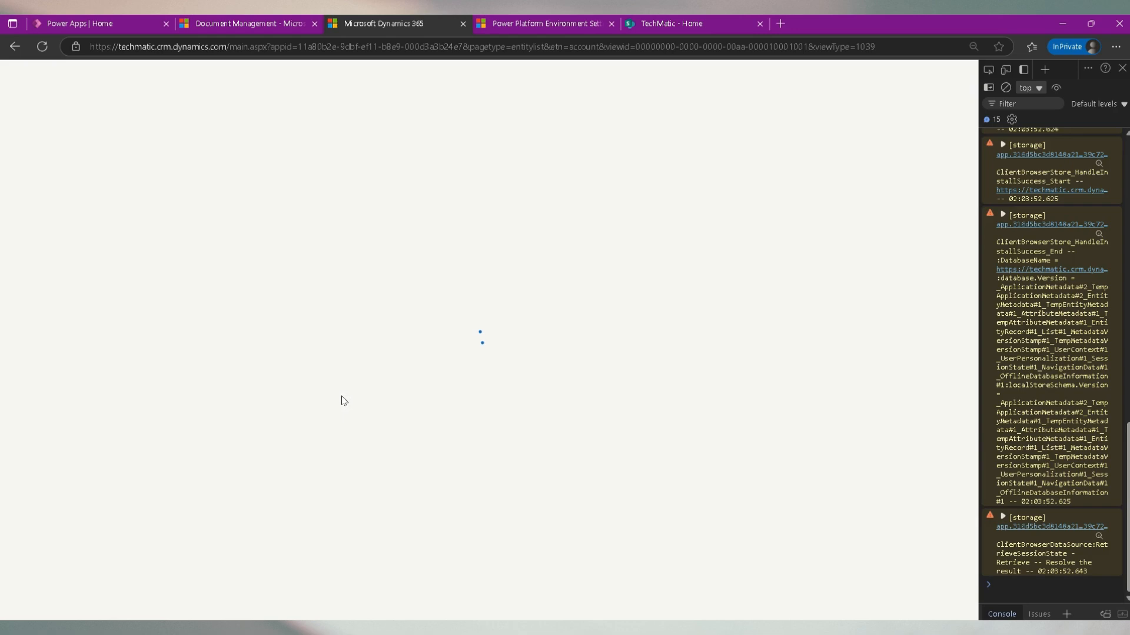
click(1121, 70)
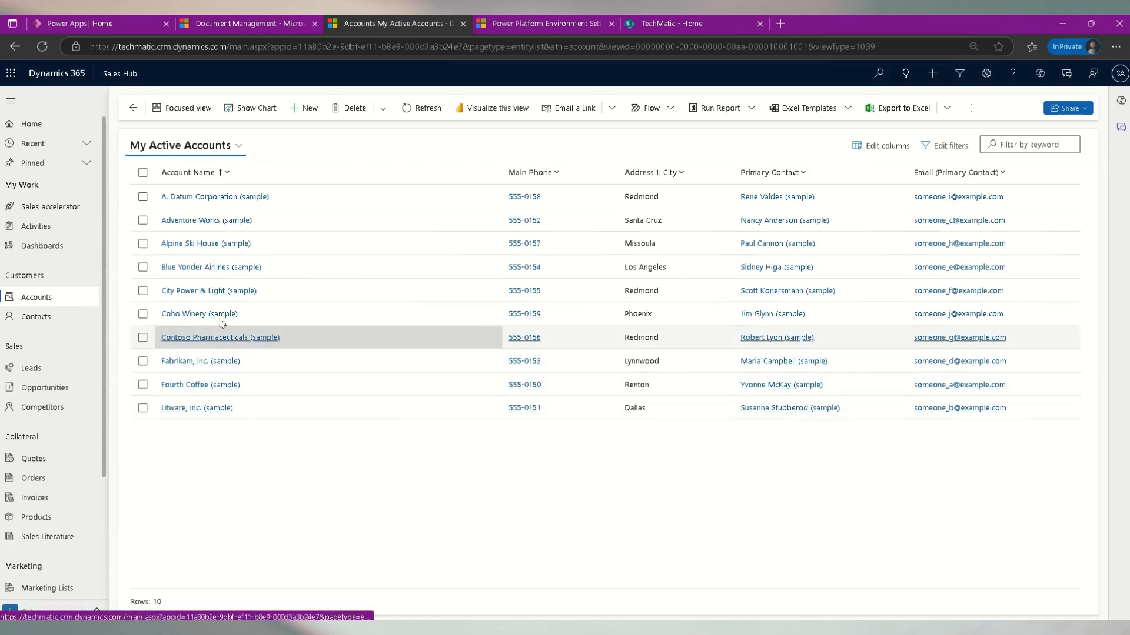
- Open the A. Datum Corporation account and check its Related menu for a Documents entry
click(263, 199)
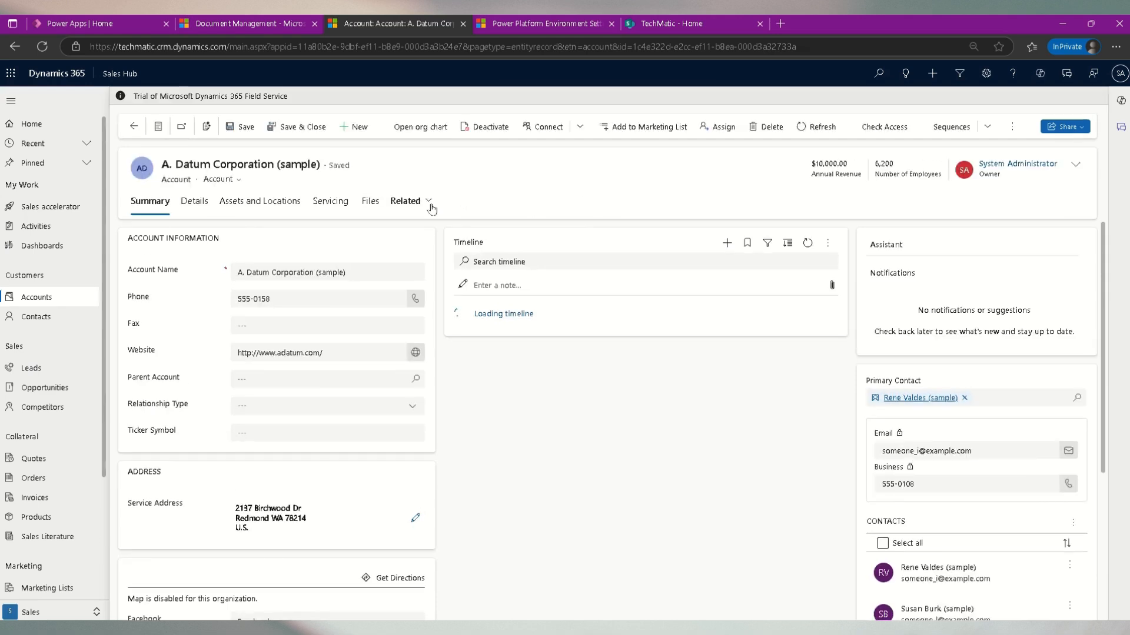
click(430, 203)
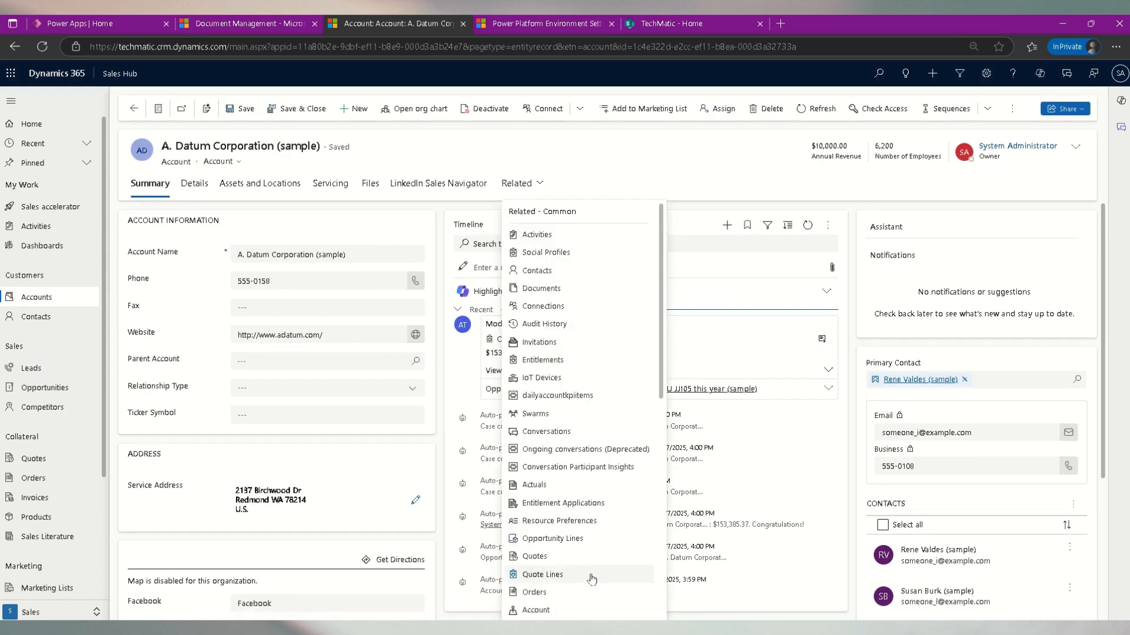
click(706, 177)
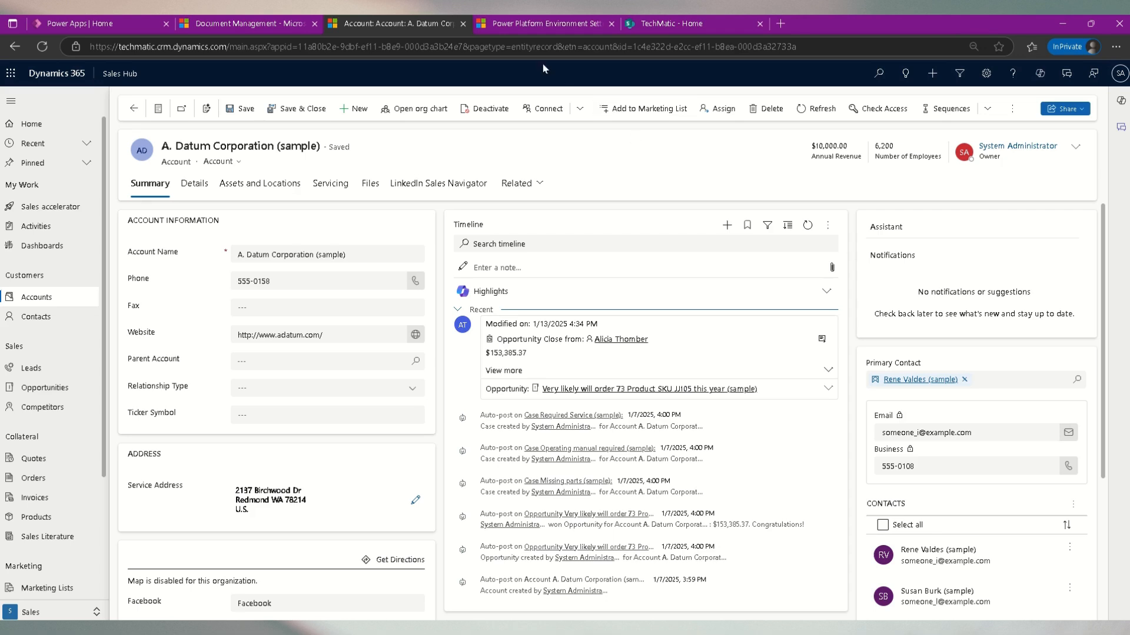
- Open Document management settings from the Power Platform environment settings and move its window into view
click(534, 27)
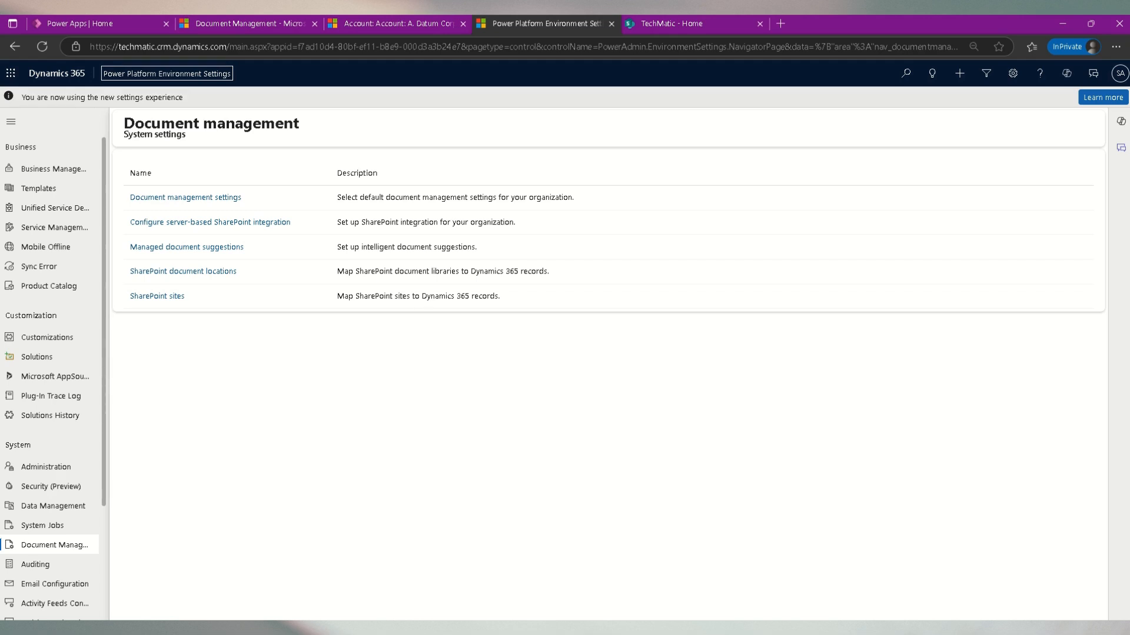
click(237, 201)
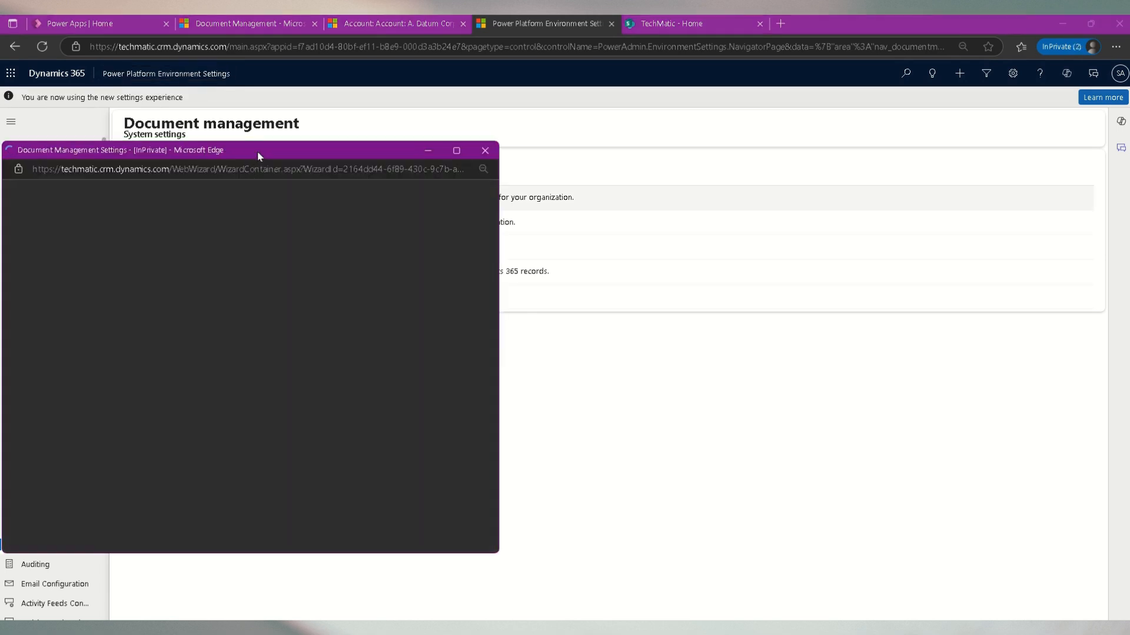
drag(259, 151, 648, 154)
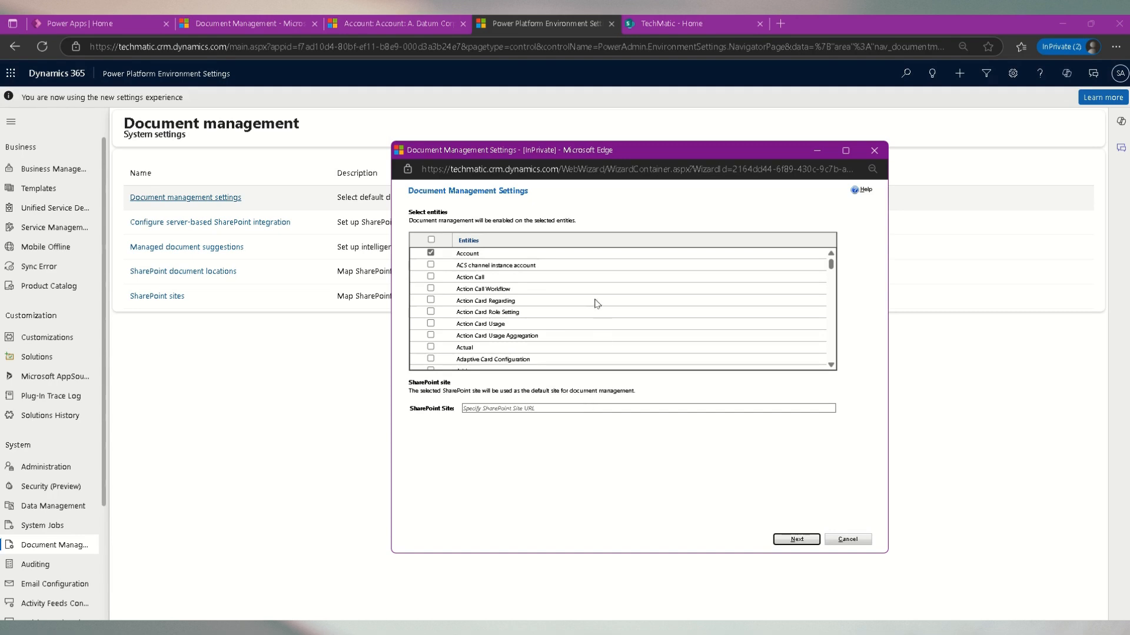
- Scroll through the entity list and tick the Case entity for document management
scroll(595, 304, down, 10)
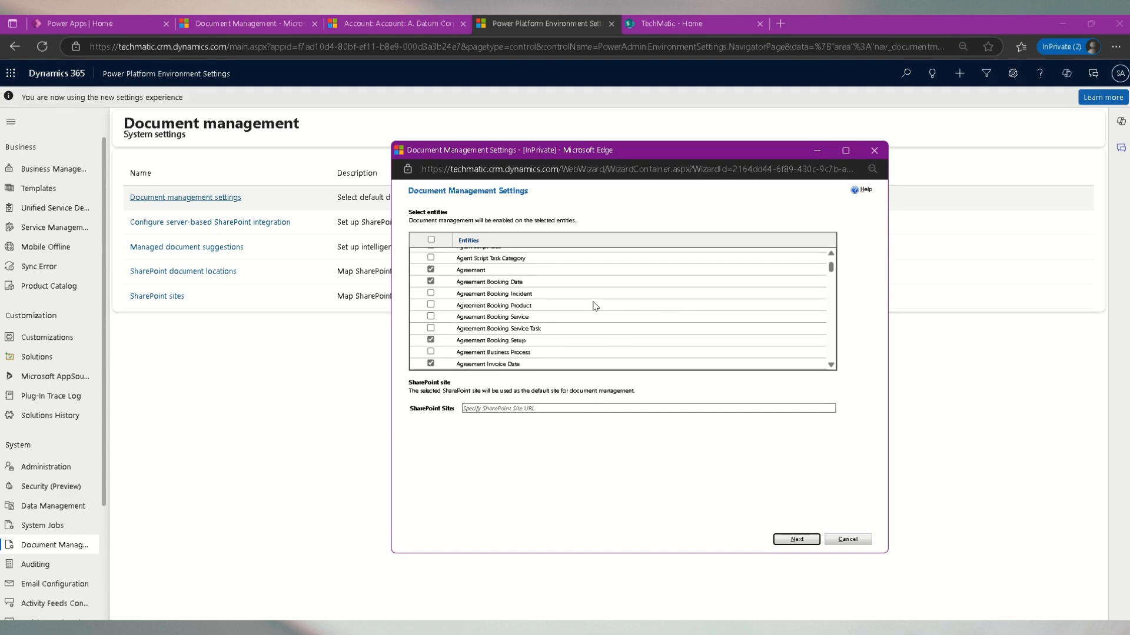
scroll(594, 305, up, 10)
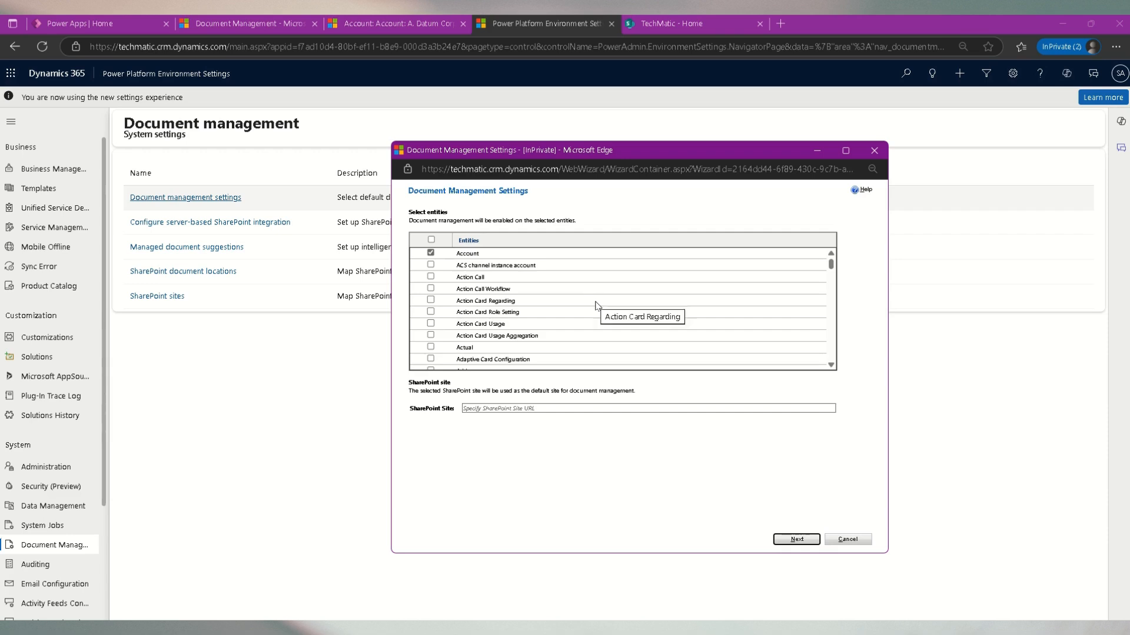
scroll(595, 305, down, 15)
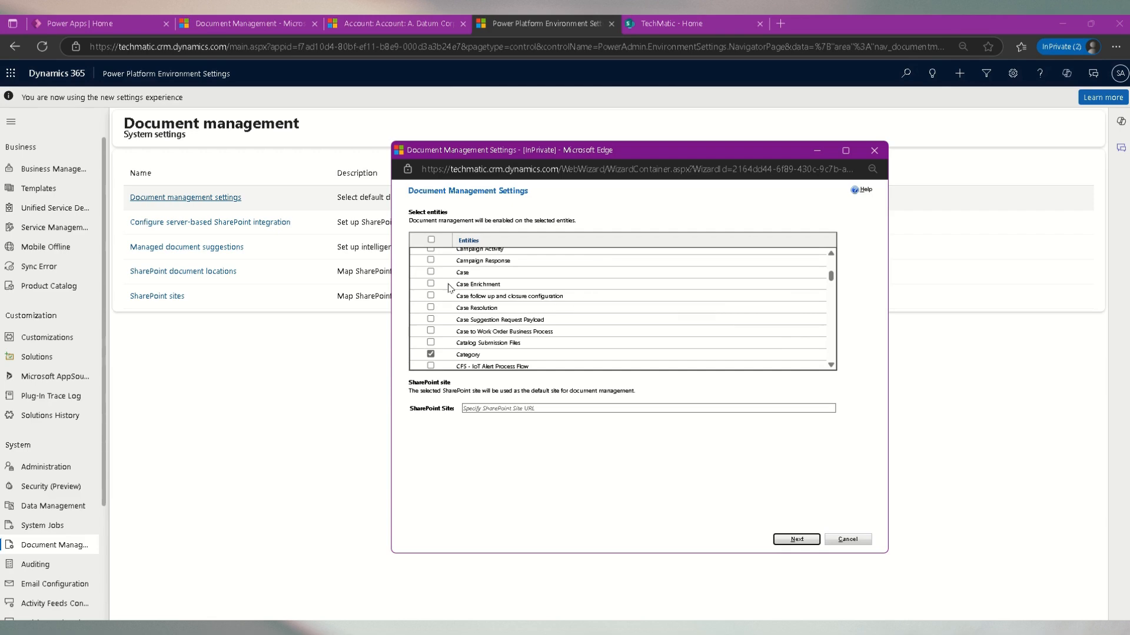
click(430, 273)
scroll(550, 328, down, 3)
scroll(550, 329, down, 3)
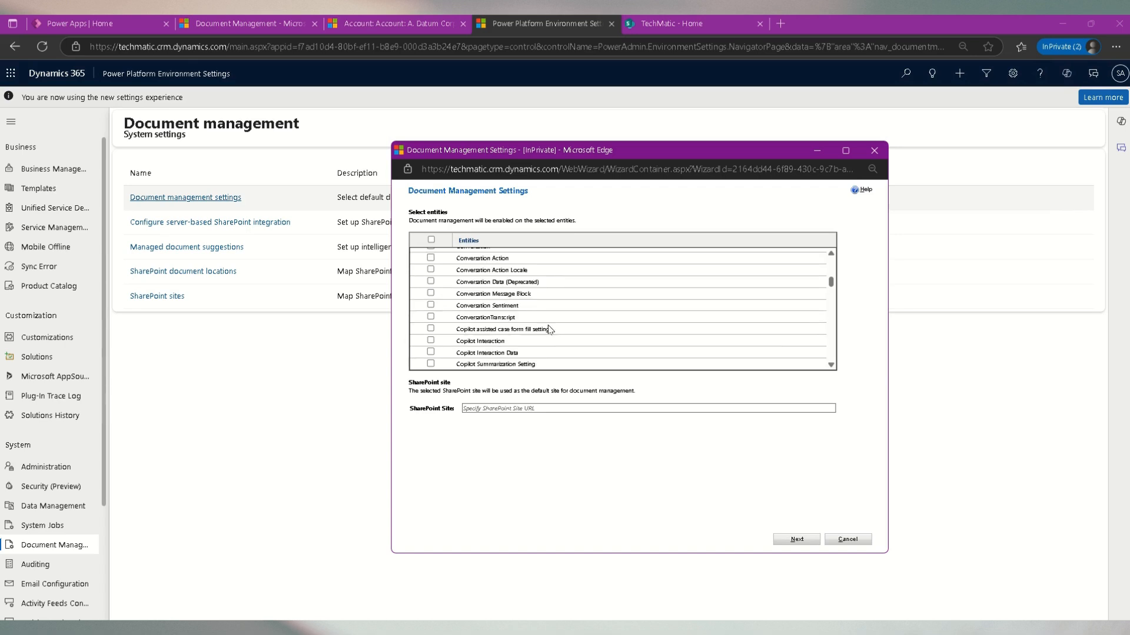
scroll(550, 329, down, 6)
scroll(550, 328, up, 6)
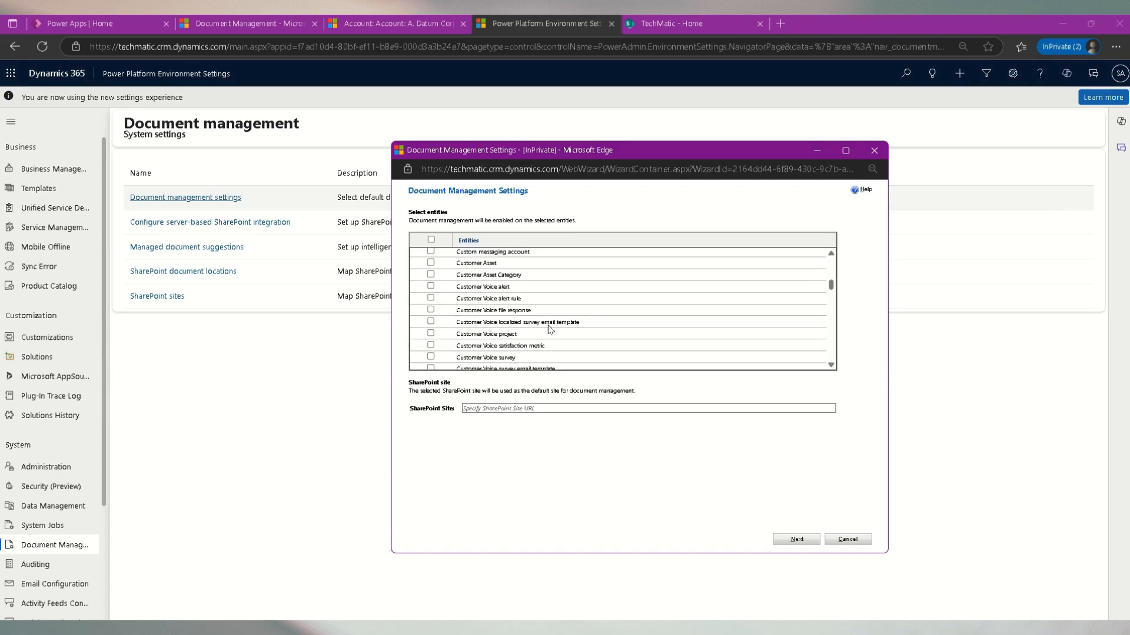
scroll(550, 329, up, 3)
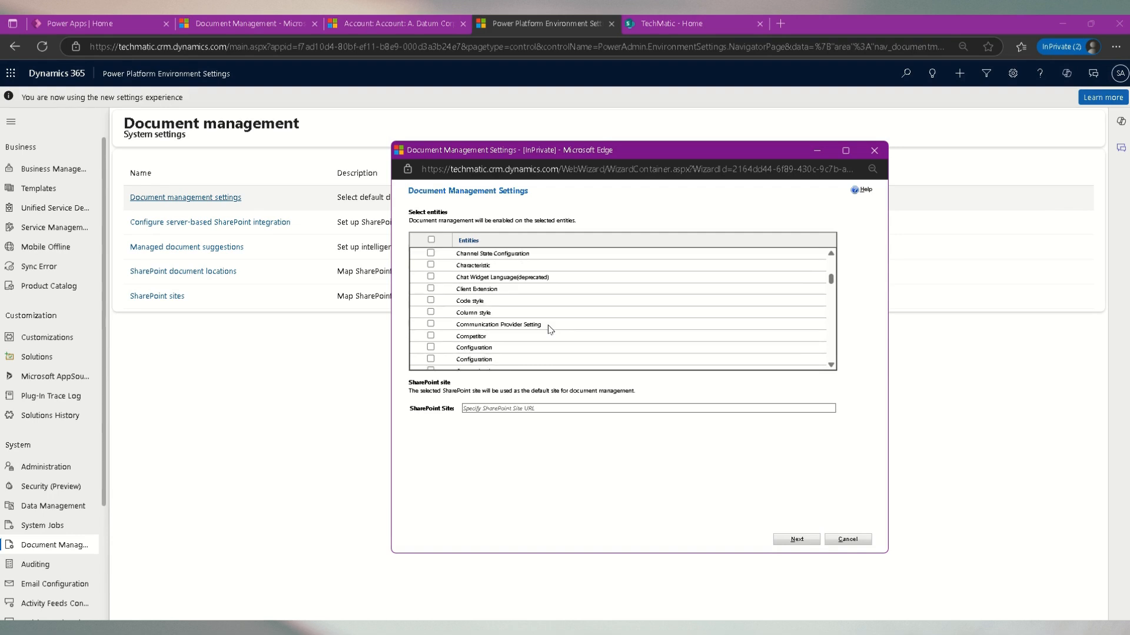
click(831, 367)
click(832, 368)
click(832, 367)
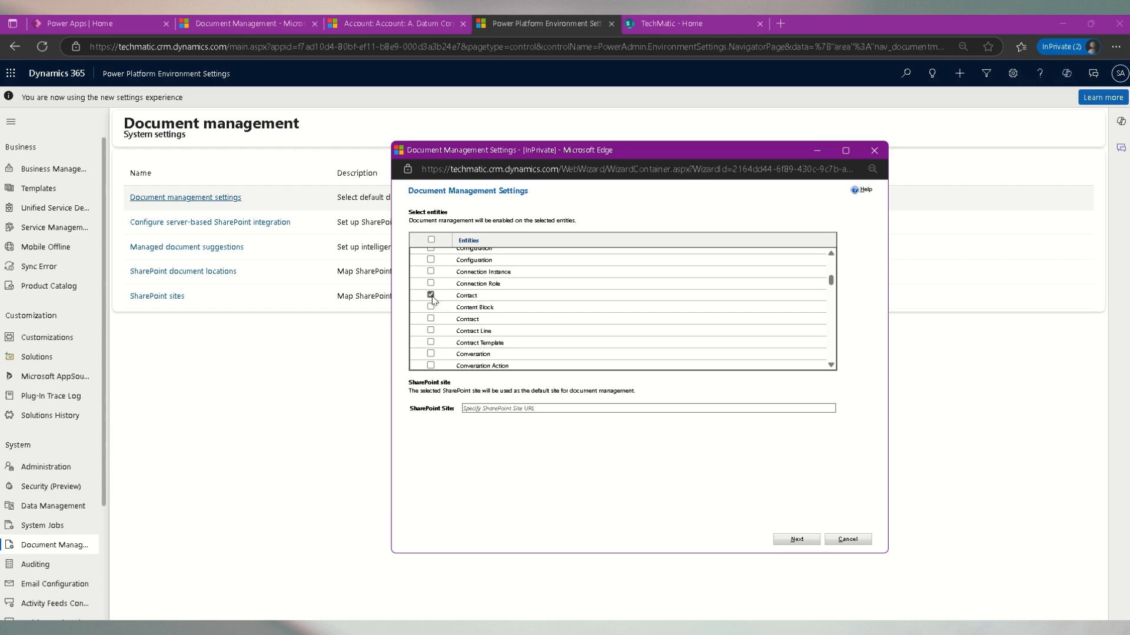
- Paste the SharePoint site URL as the default site and continue to the folder structure page
scroll(598, 368, down, 5)
scroll(598, 368, down, 8)
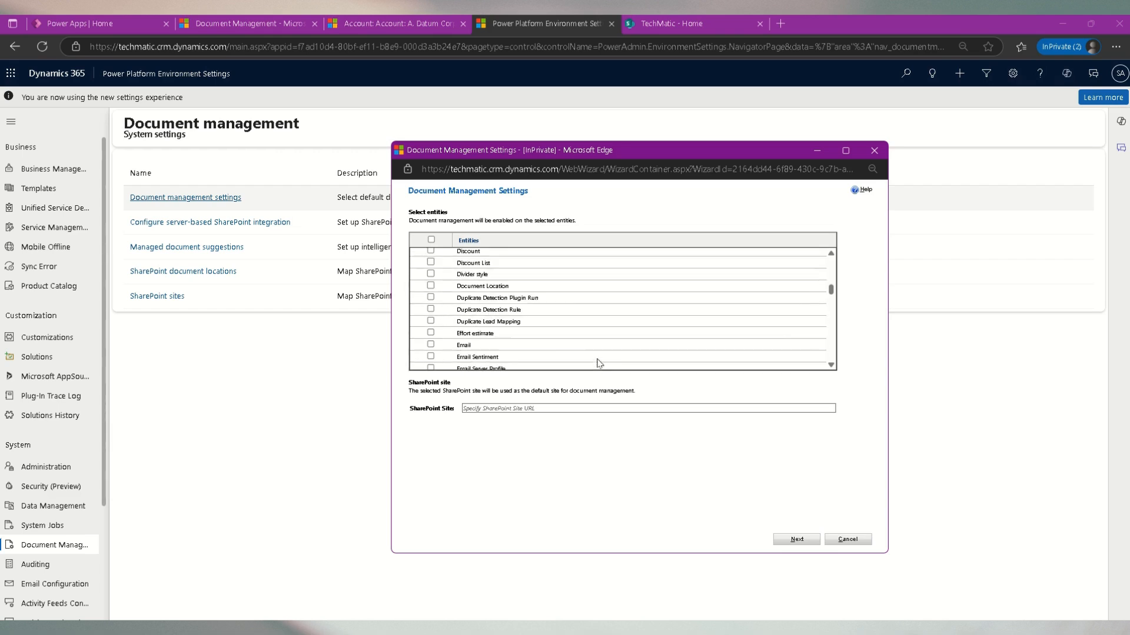
scroll(598, 363, down, 8)
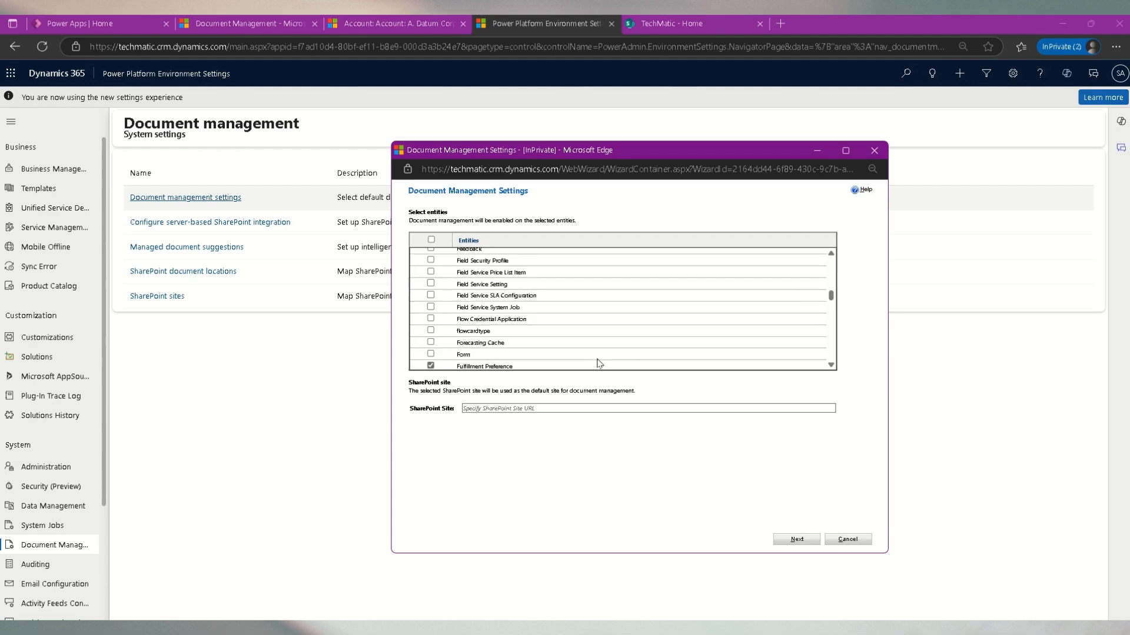
scroll(599, 363, down, 8)
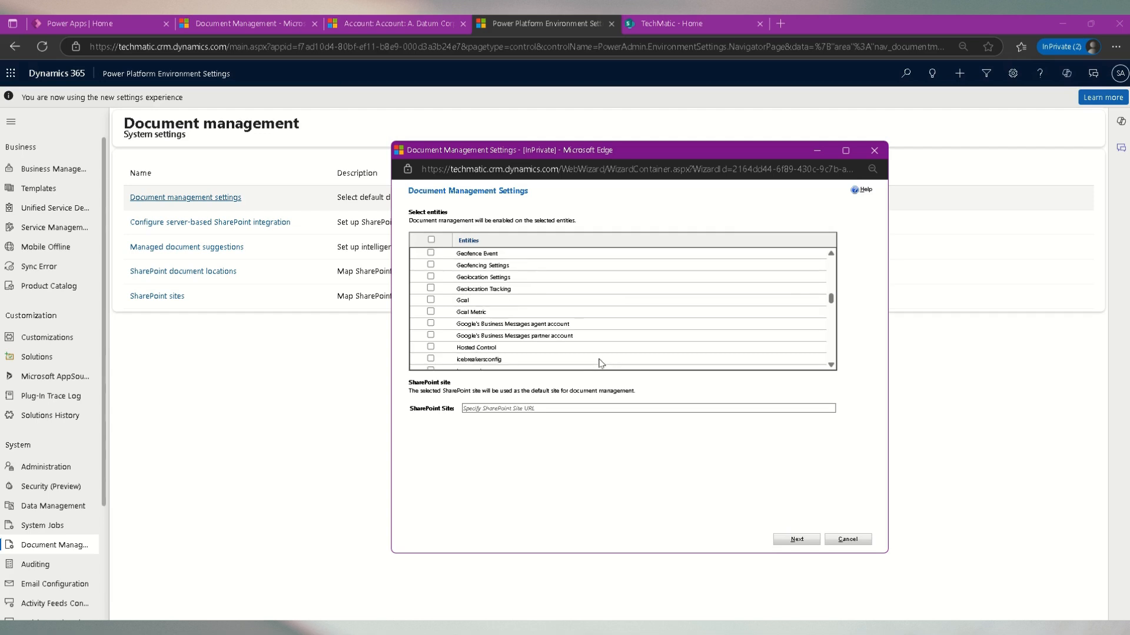
click(581, 408)
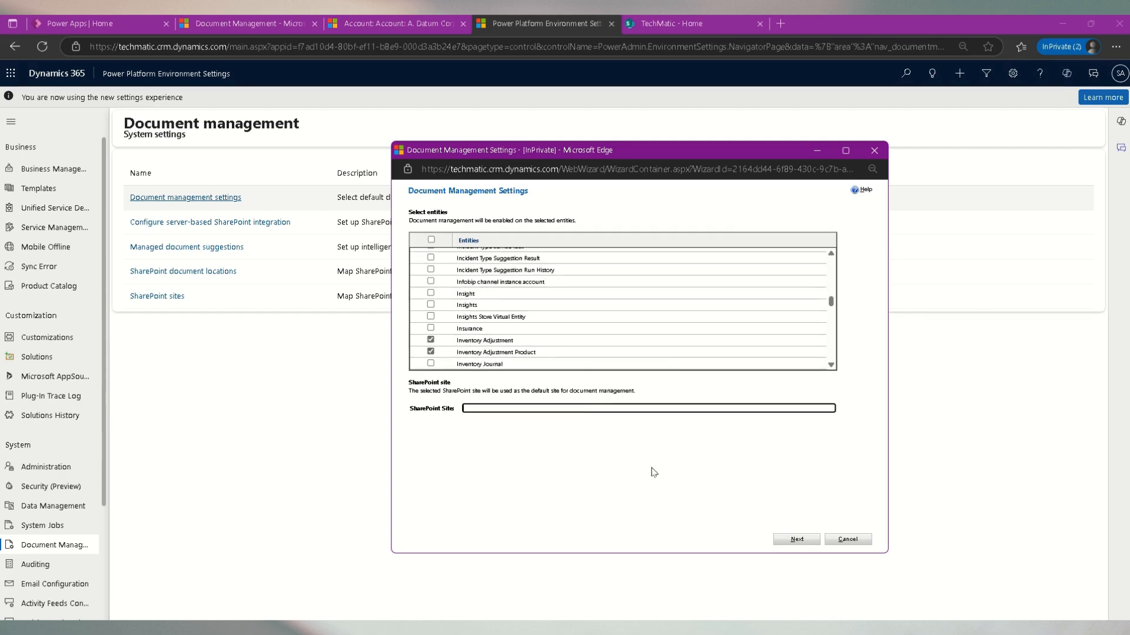
text(https://crm685973.sharepoint.com/sites/TechMatic/)
click(800, 541)
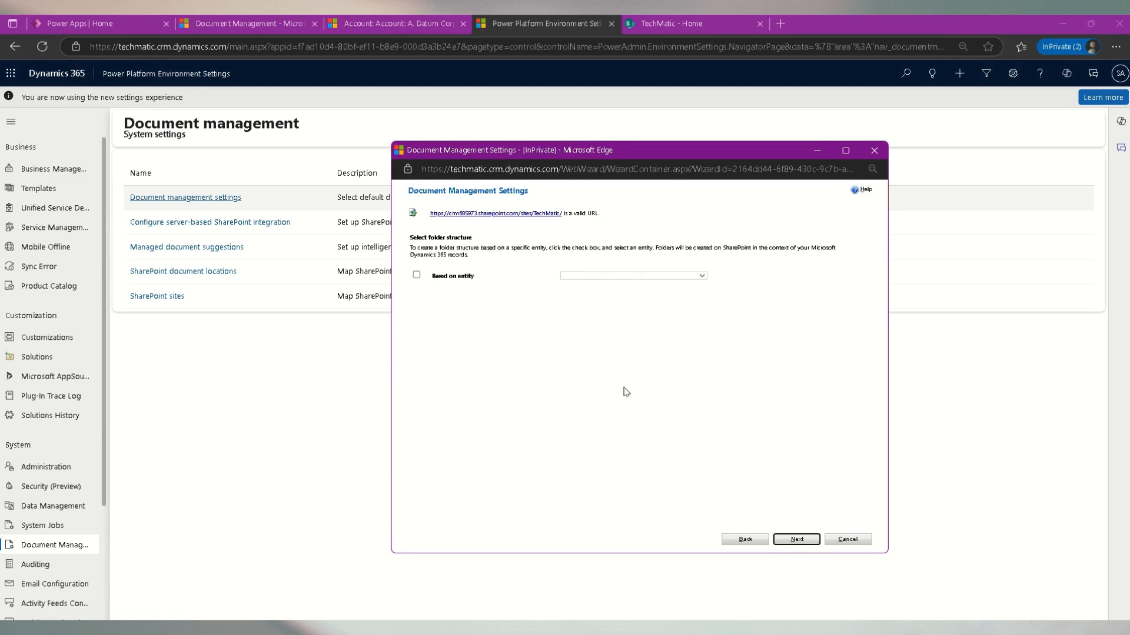
- Try a folder structure based on the Account entity, then clear that option and continue
click(423, 275)
click(684, 276)
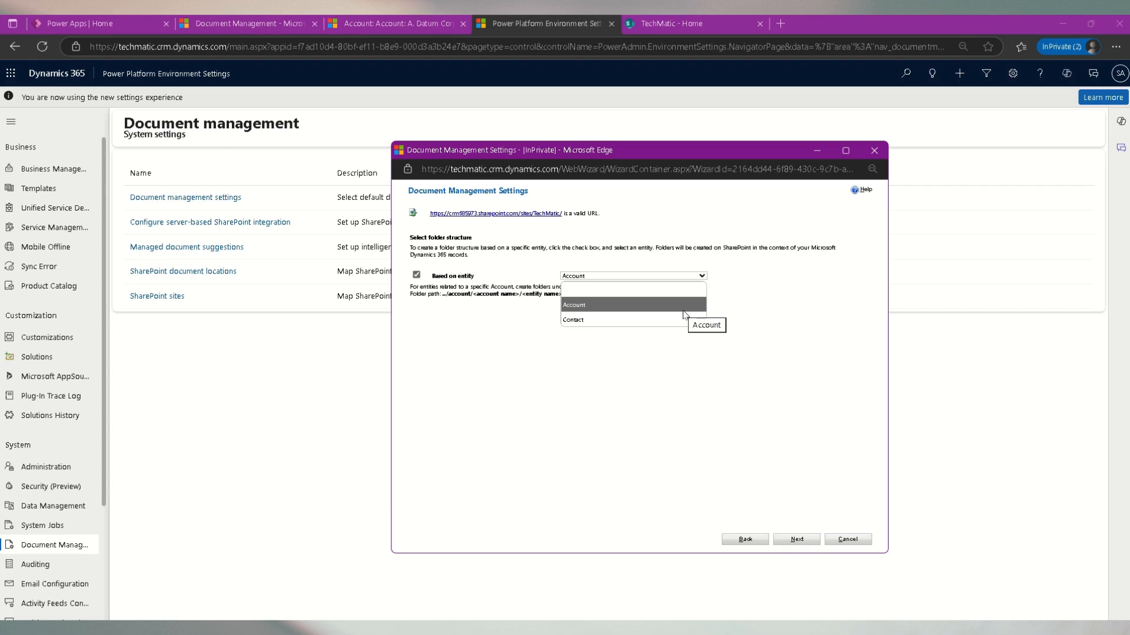
click(608, 390)
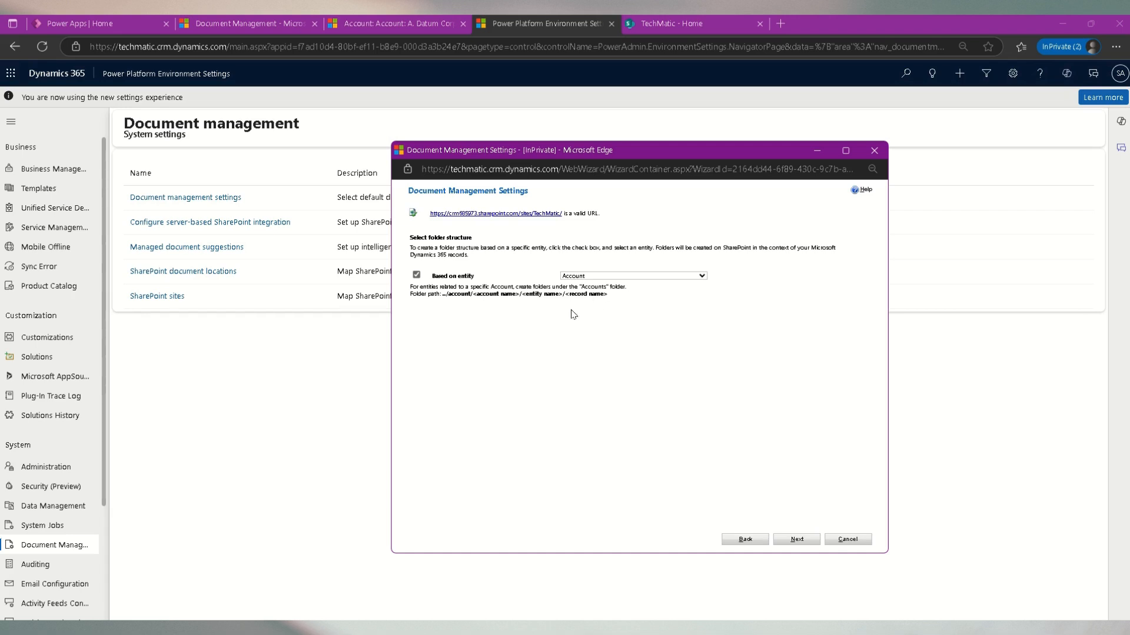
click(417, 274)
click(798, 540)
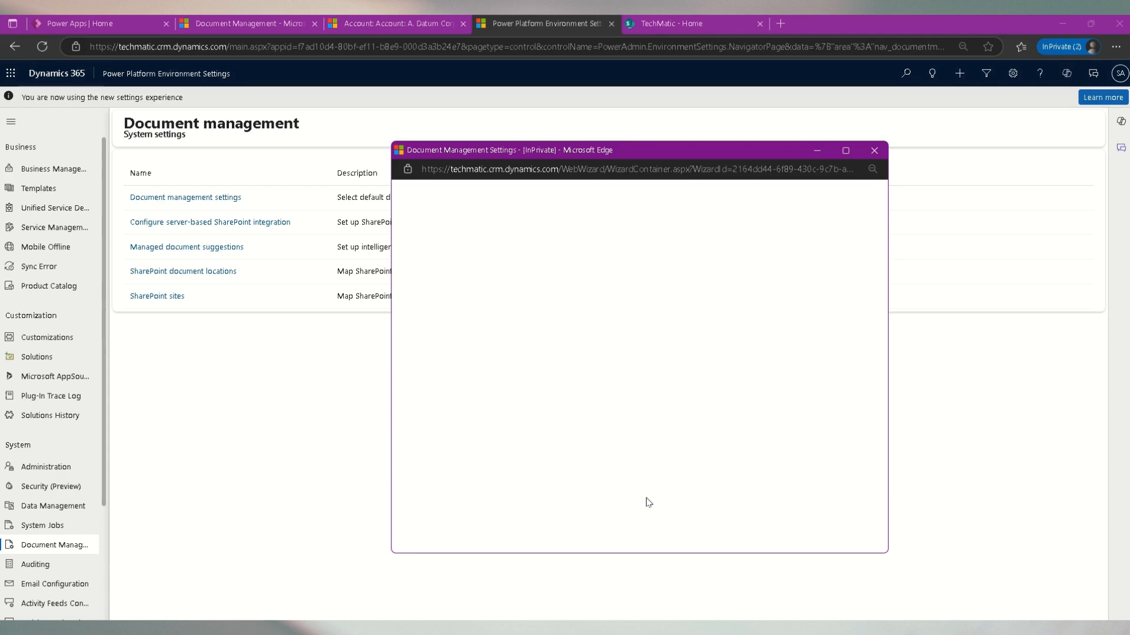
- Reload the blank wizard window to bring back the entity selection page
click(660, 170)
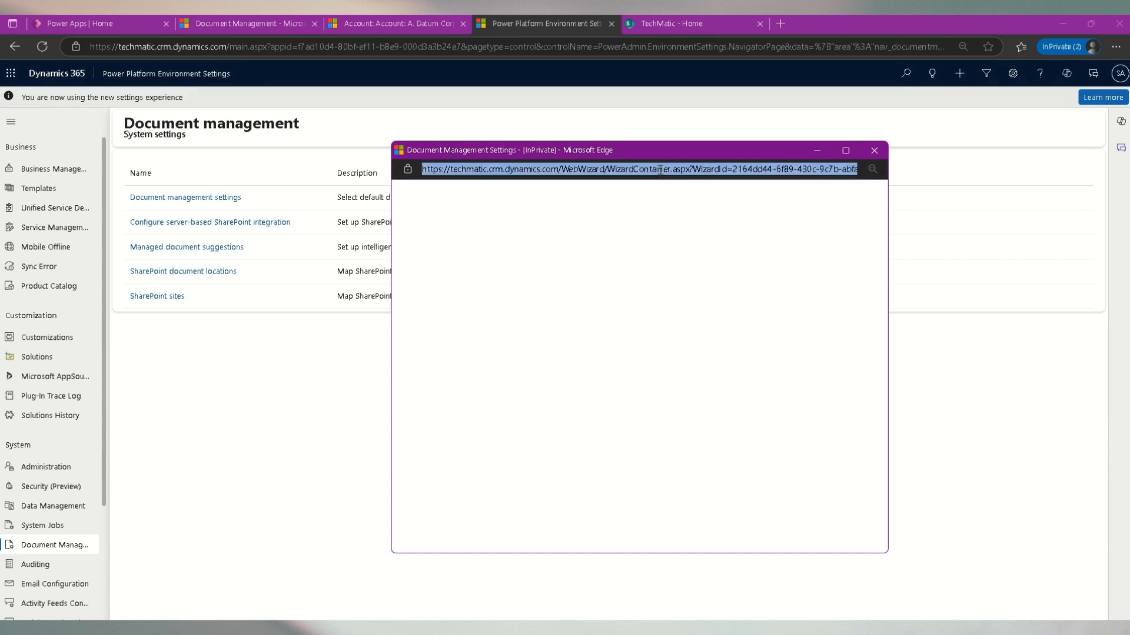
key(Return)
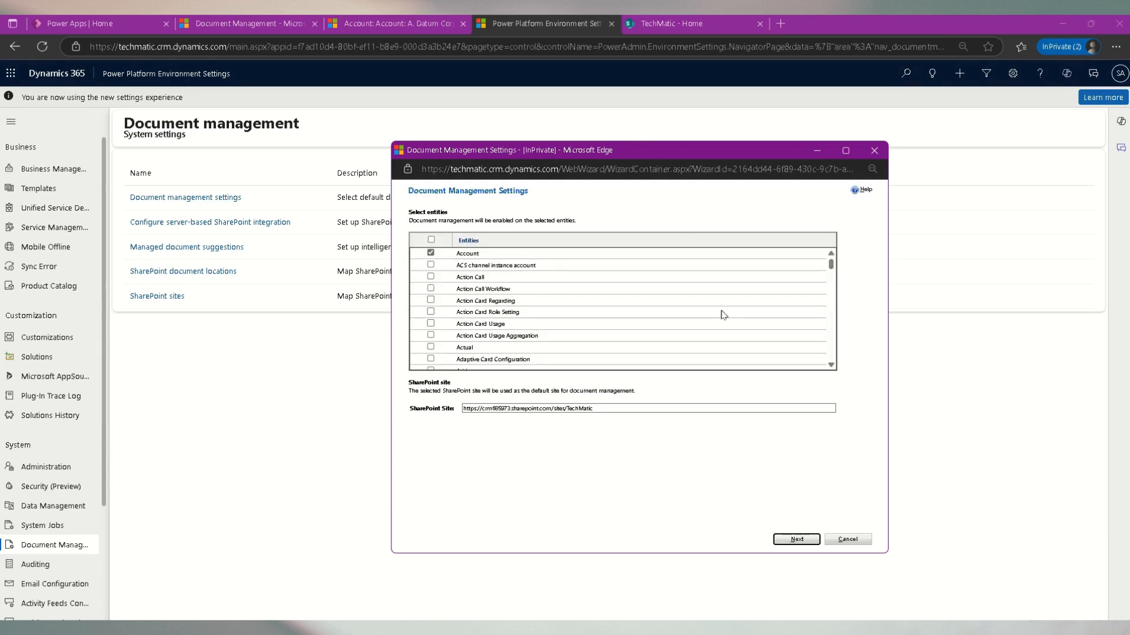
click(797, 540)
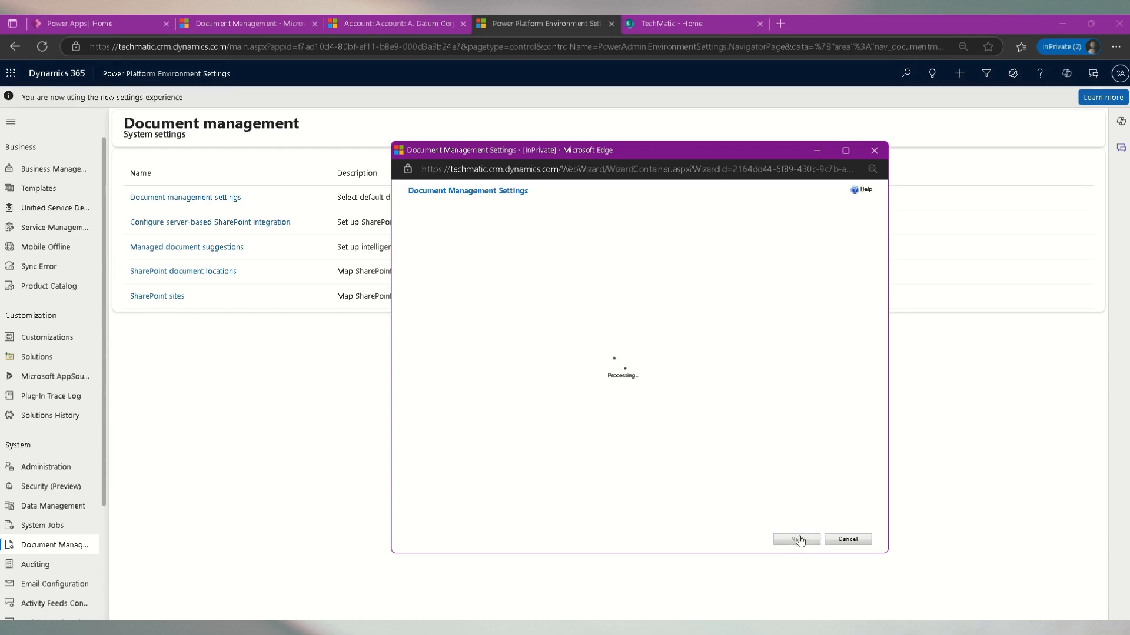
click(747, 538)
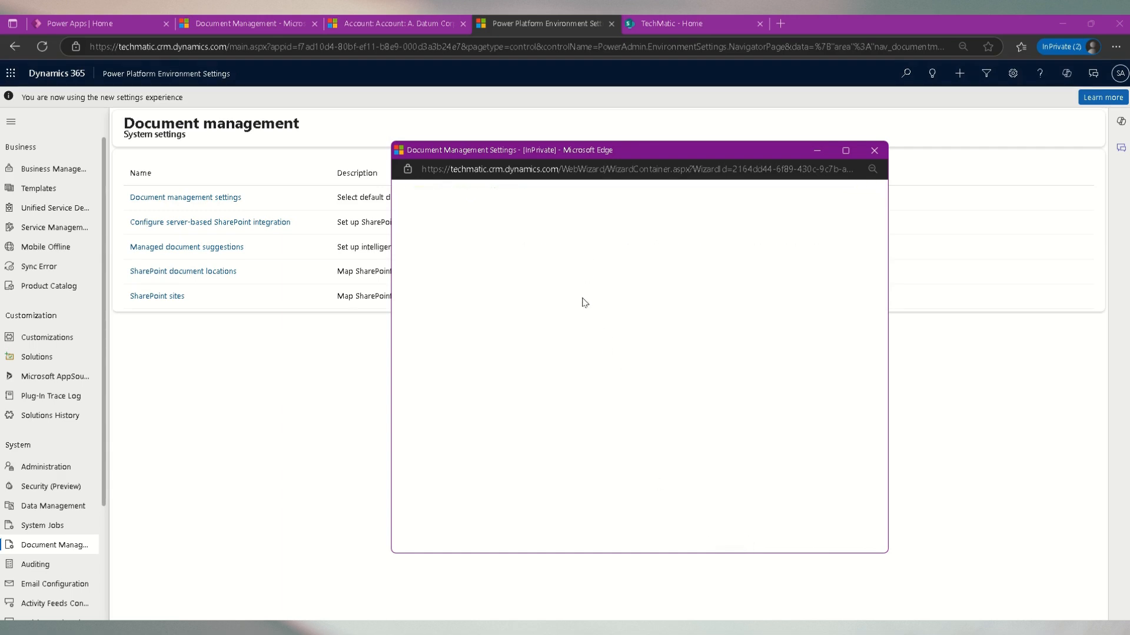
click(674, 171)
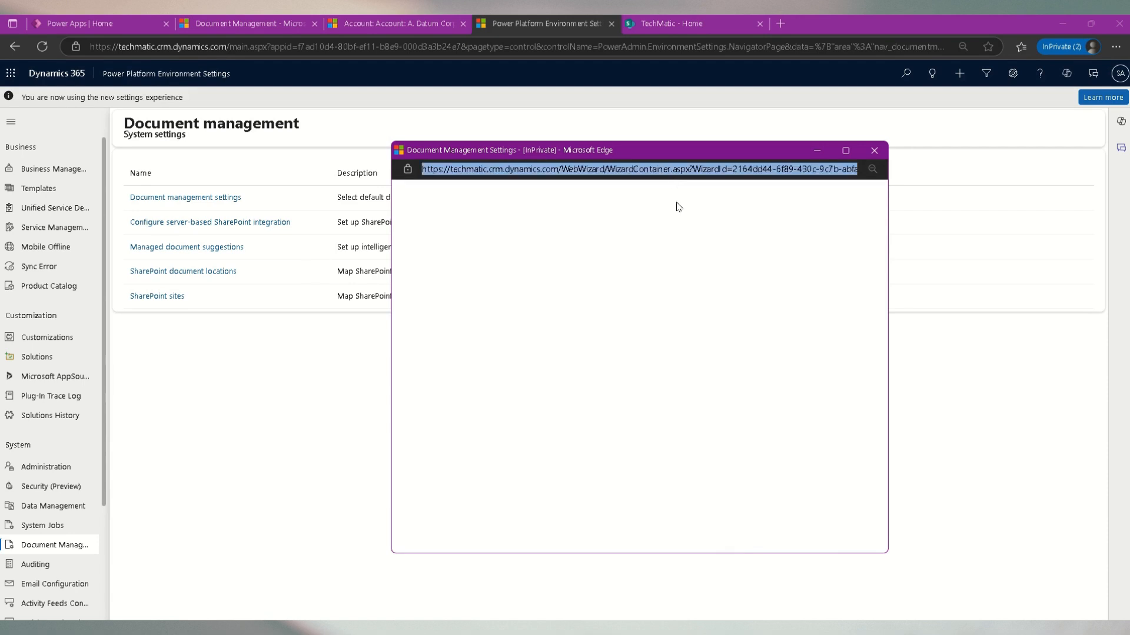
scroll(683, 271, down, 10)
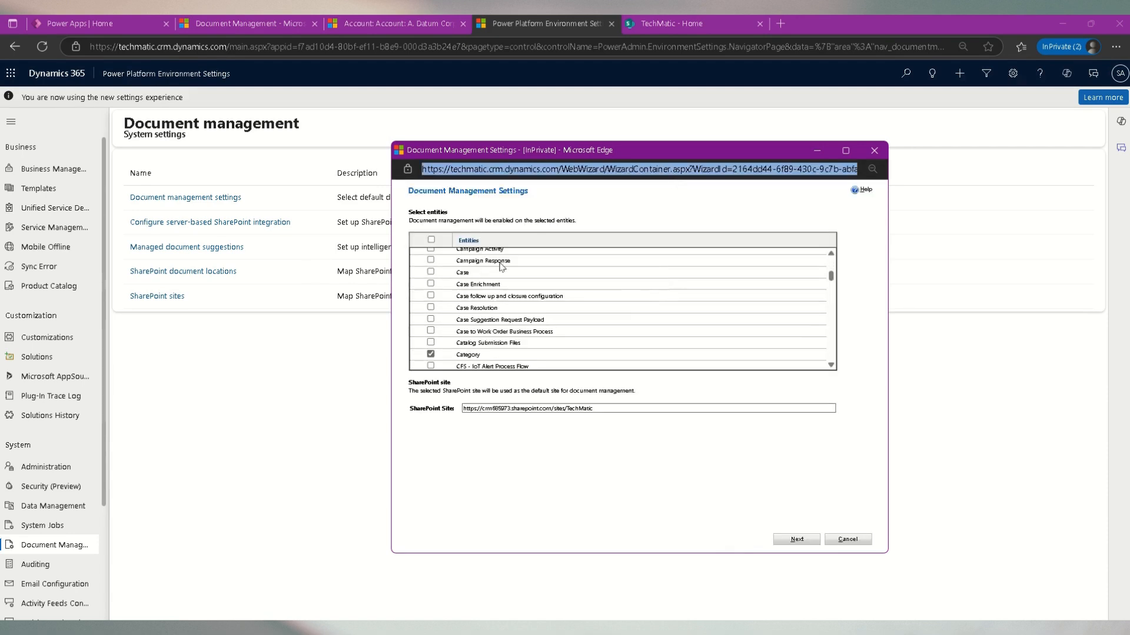
- Tick the Case entity for document management and continue to the next wizard page
click(430, 272)
scroll(493, 290, down, 4)
scroll(492, 291, down, 5)
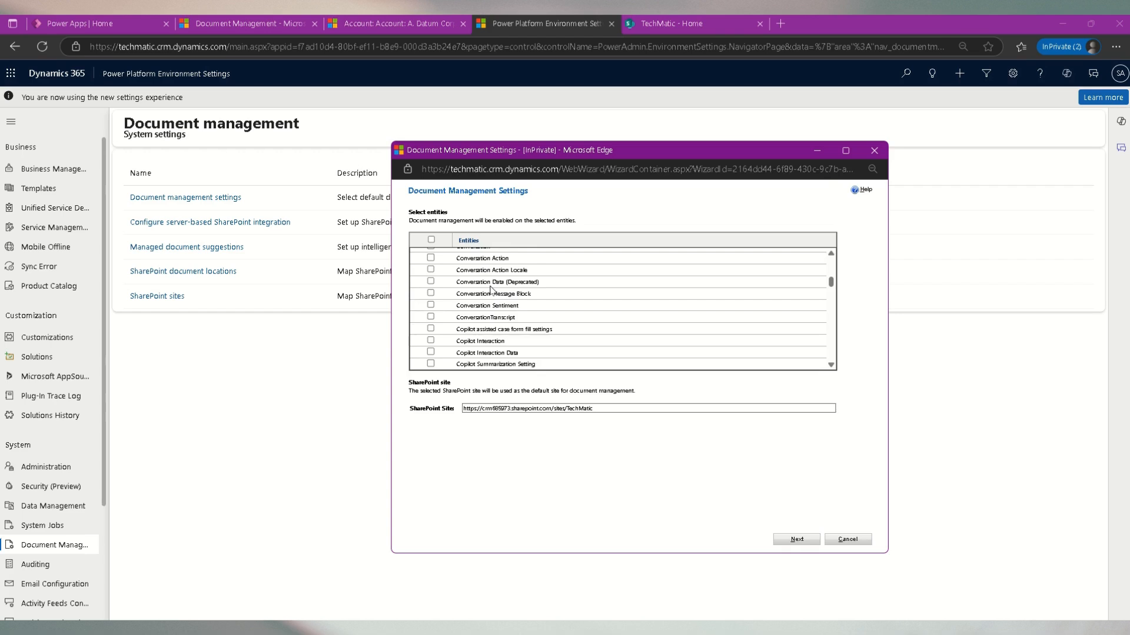
scroll(492, 291, down, 5)
scroll(559, 289, up, 5)
scroll(833, 256, up, 4)
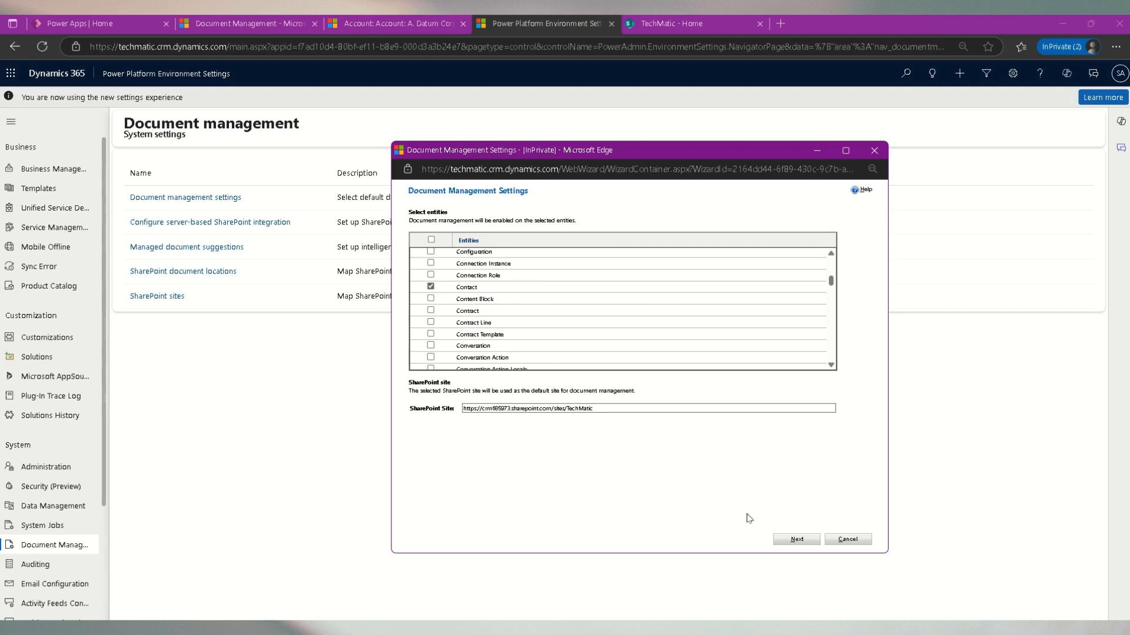
click(812, 542)
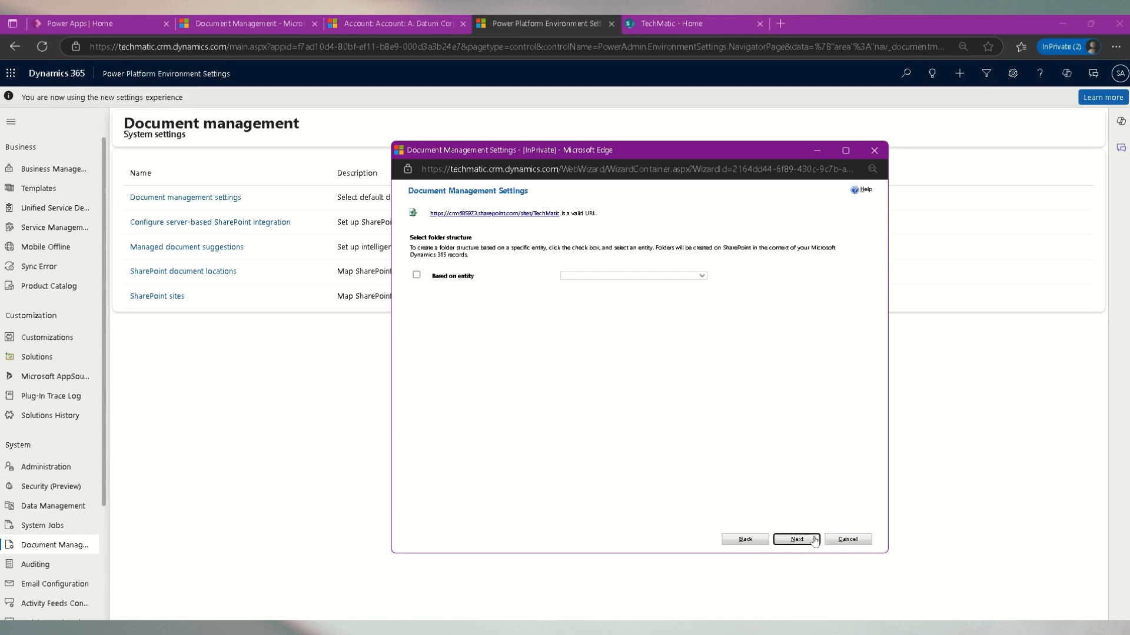
- Continue without an entity-based folder structure and confirm creating the document libraries
click(796, 540)
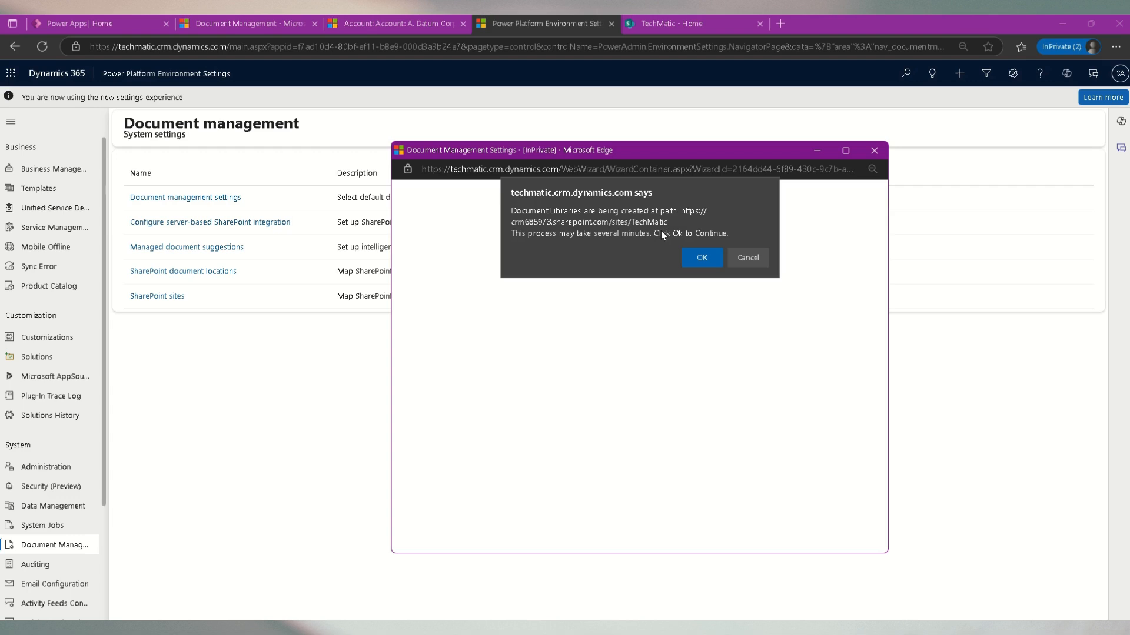
click(699, 264)
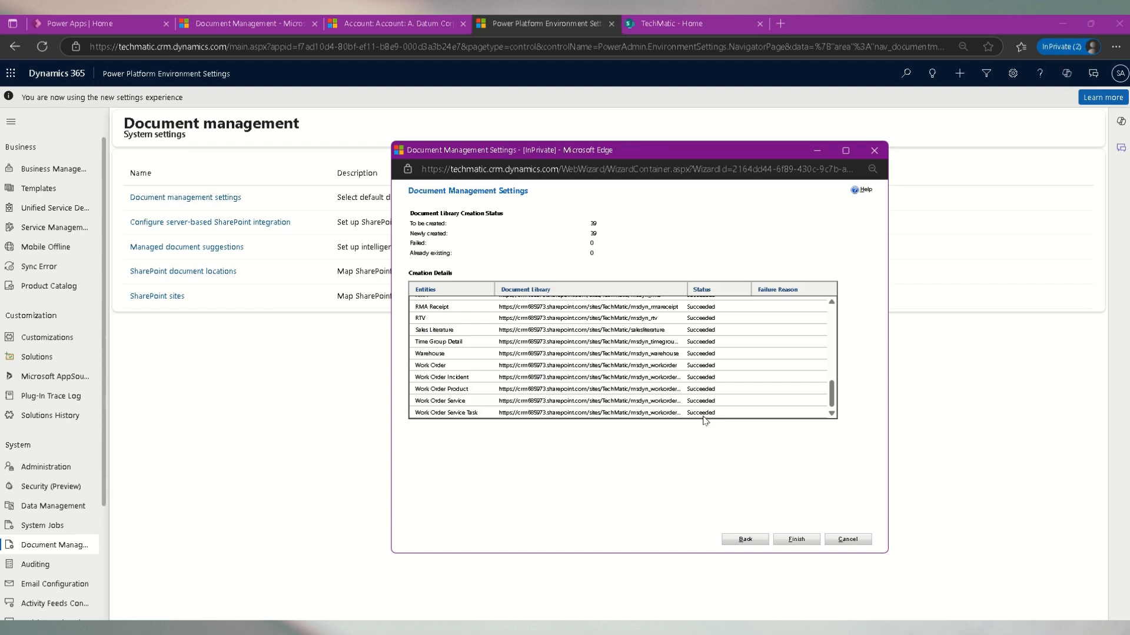
- Review the document library creation details and finish the wizard
key(ctrl+plus)
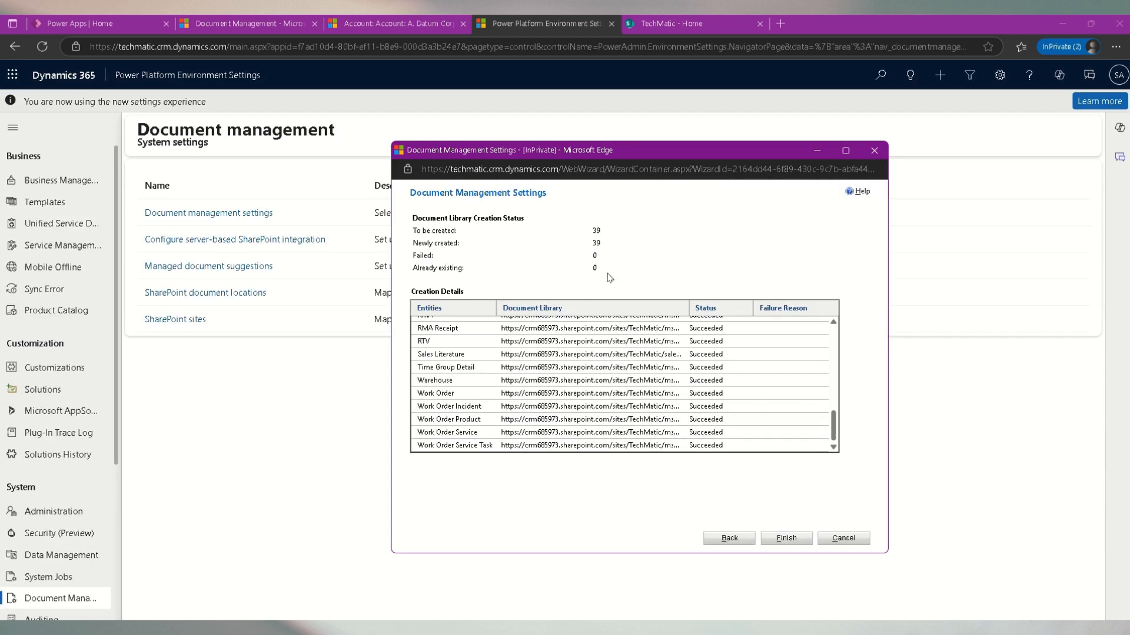
scroll(716, 383, up, 10)
scroll(715, 395, down, 10)
key(ctrl+minus)
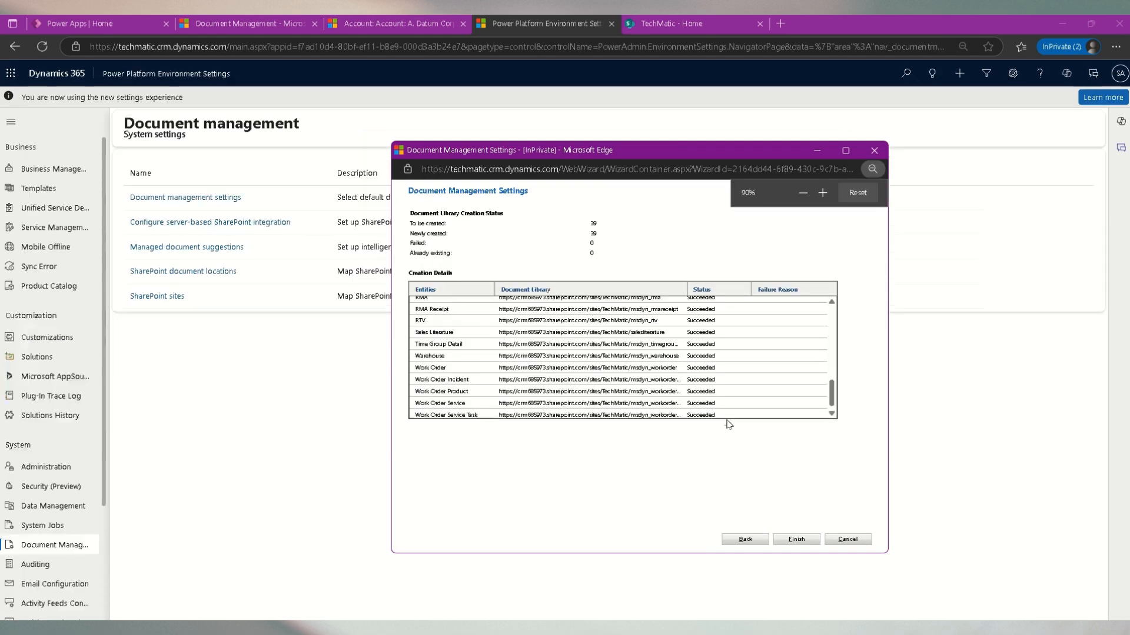
click(797, 541)
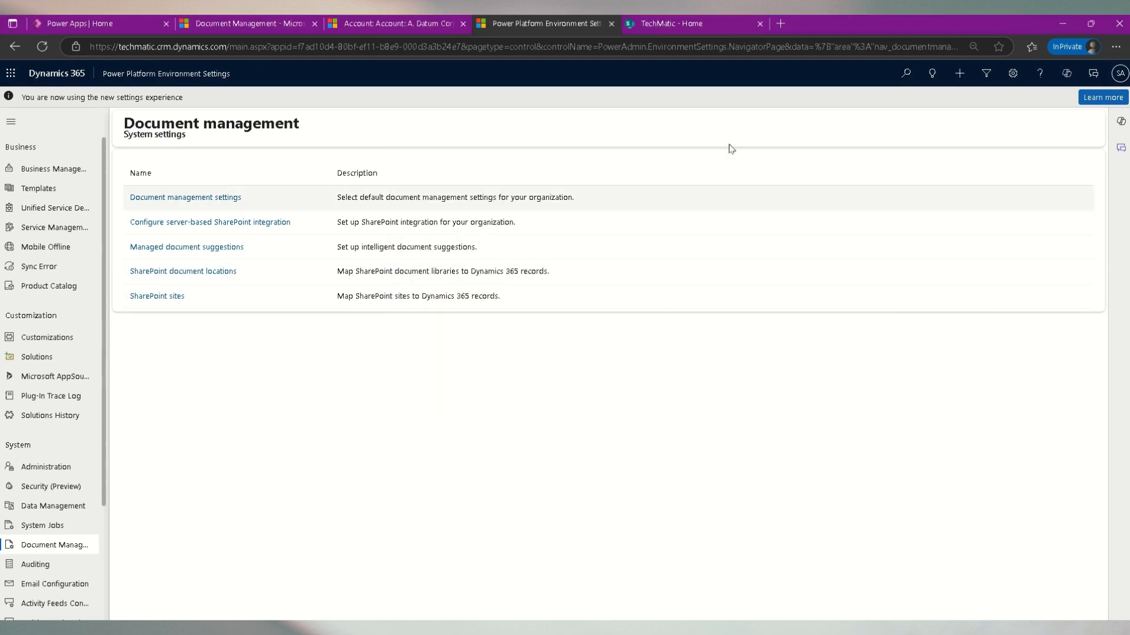
- Open the TechMatic SharePoint site's Documents and browse the list of document libraries
click(691, 24)
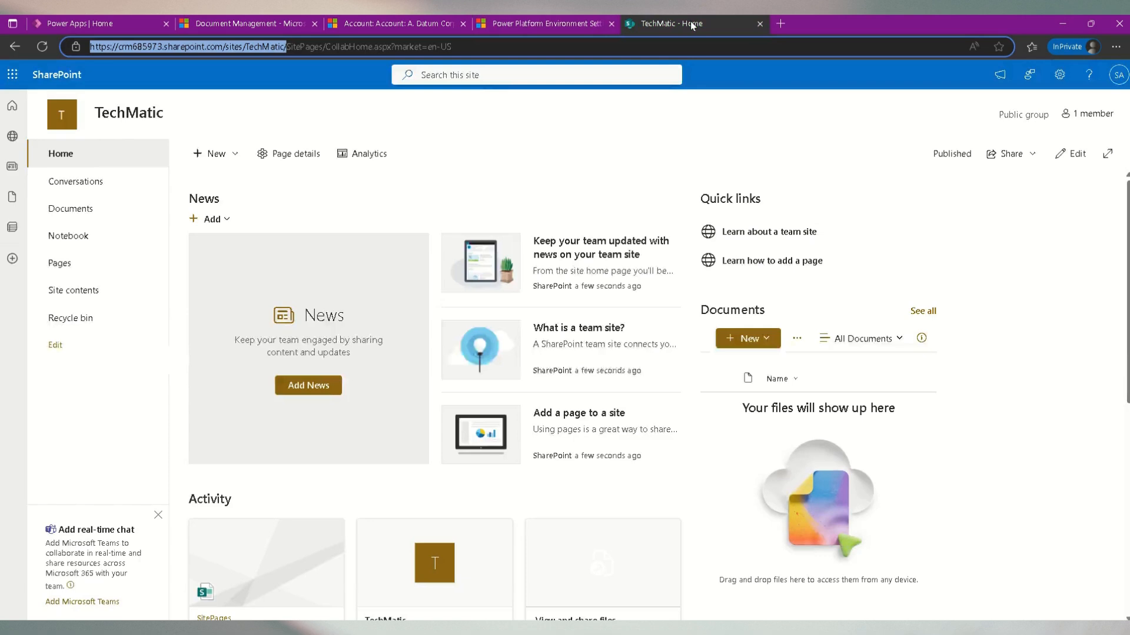
click(77, 210)
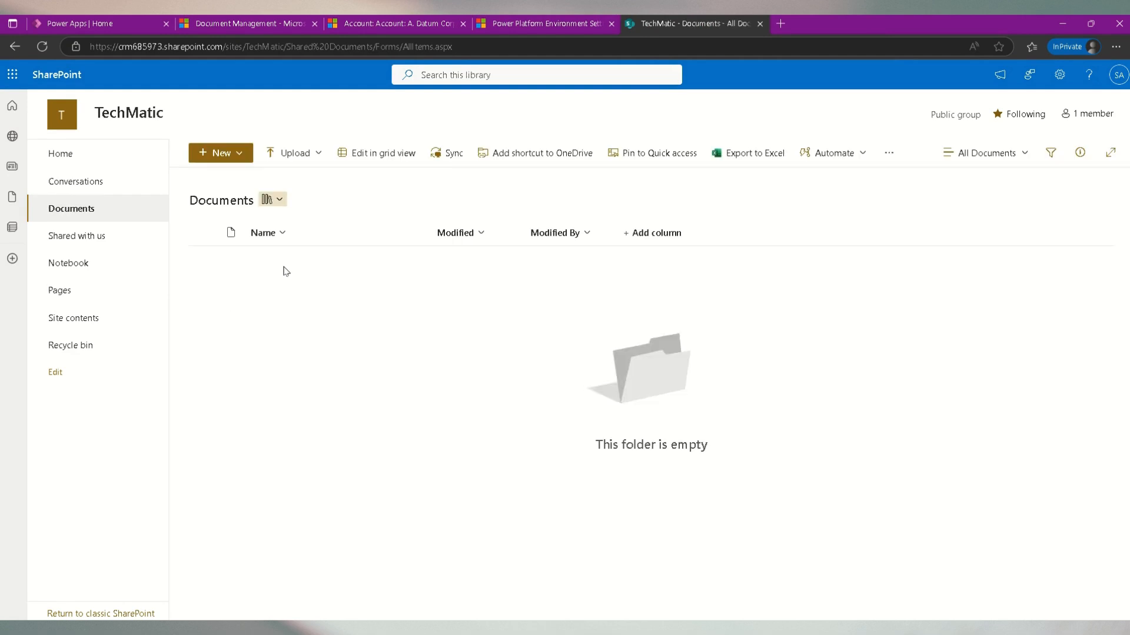
click(280, 198)
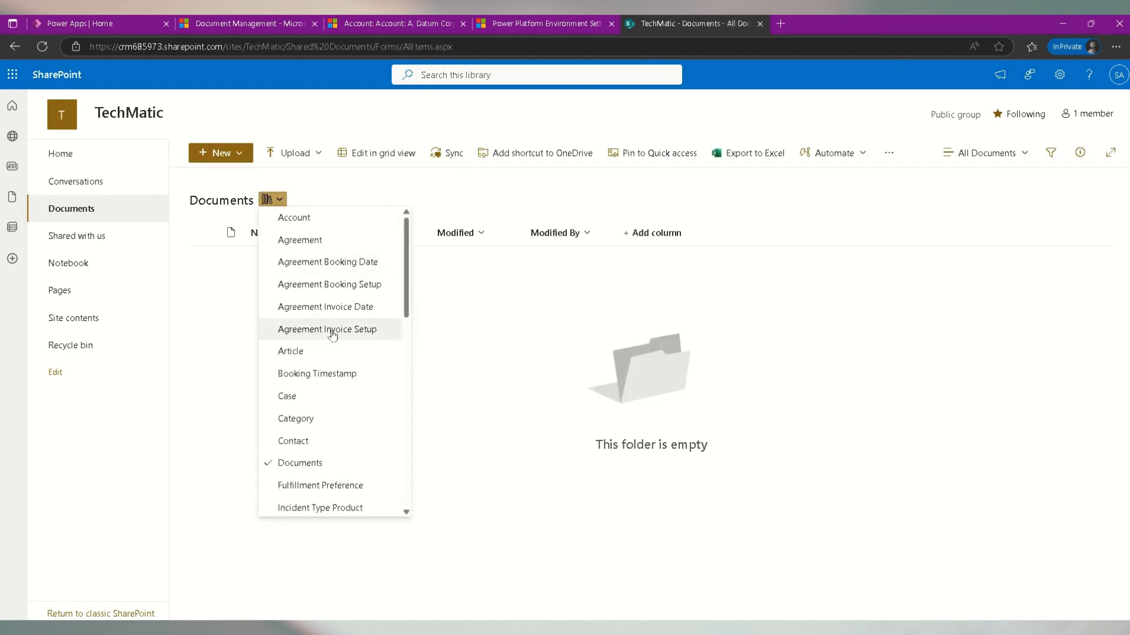
scroll(335, 381, down, 10)
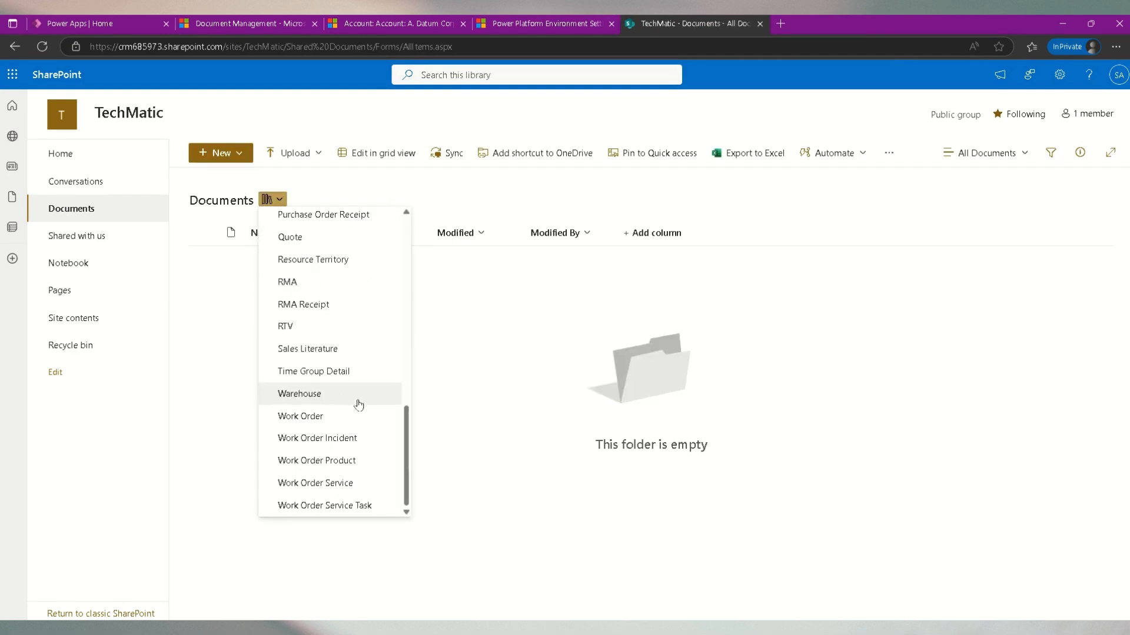
scroll(355, 402, up, 10)
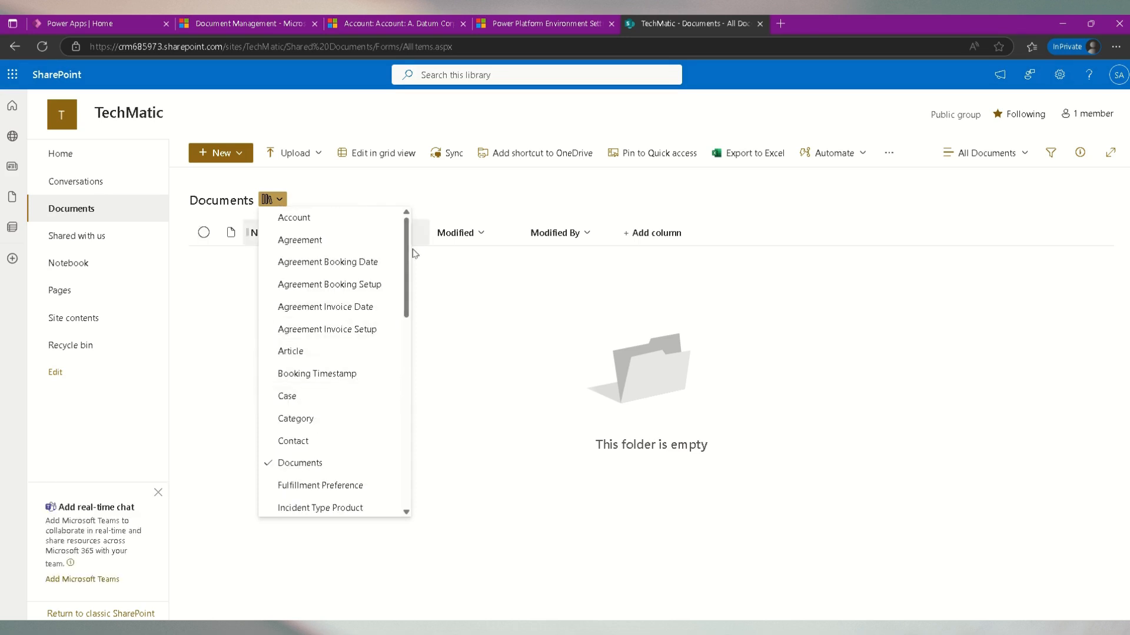
click(280, 200)
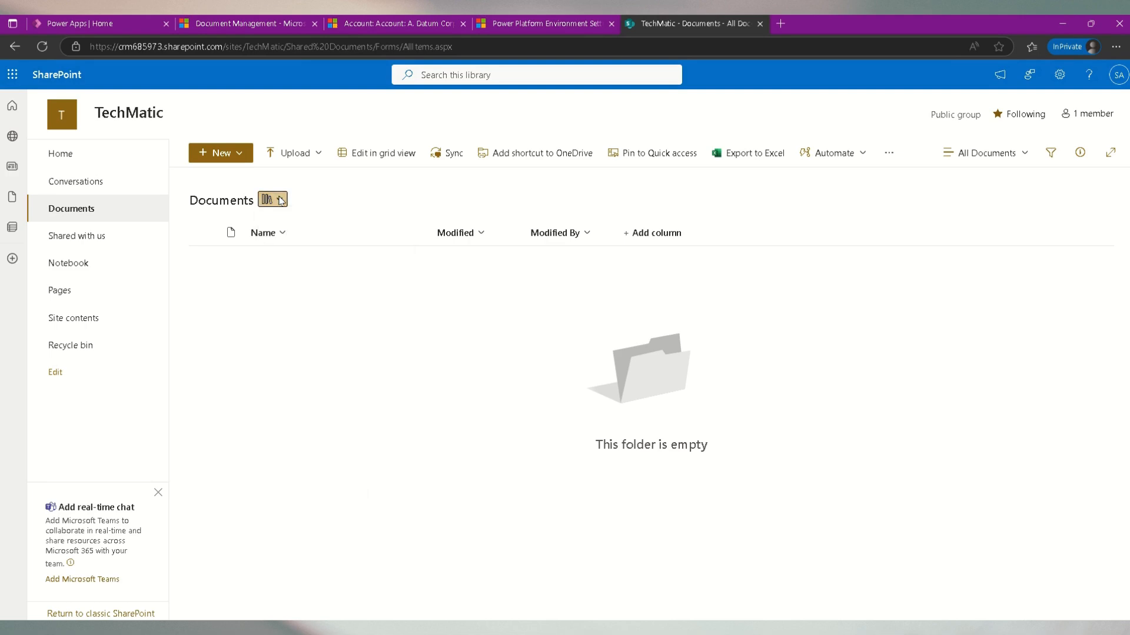
click(280, 200)
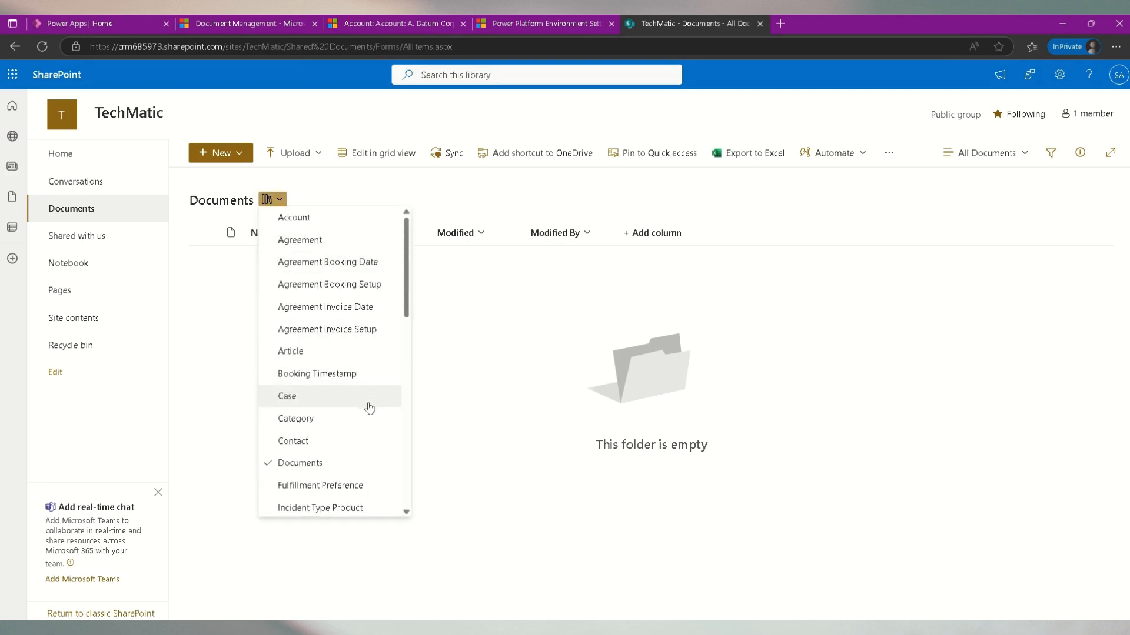
- Hide the Microsoft Teams banner on the SharePoint site for this browser session
click(159, 493)
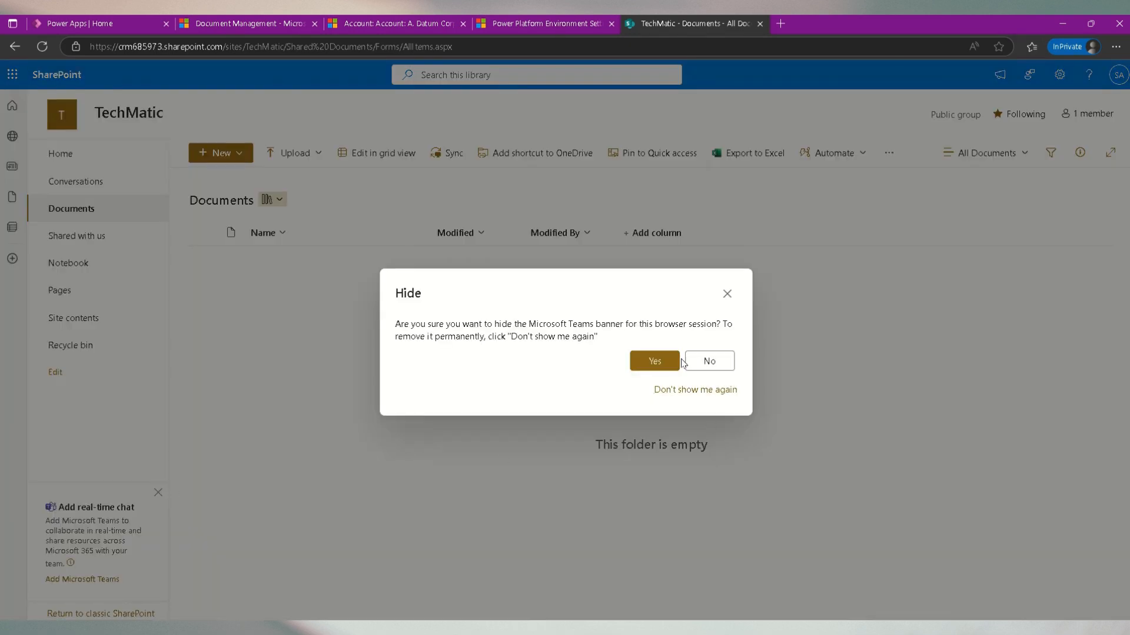
click(646, 360)
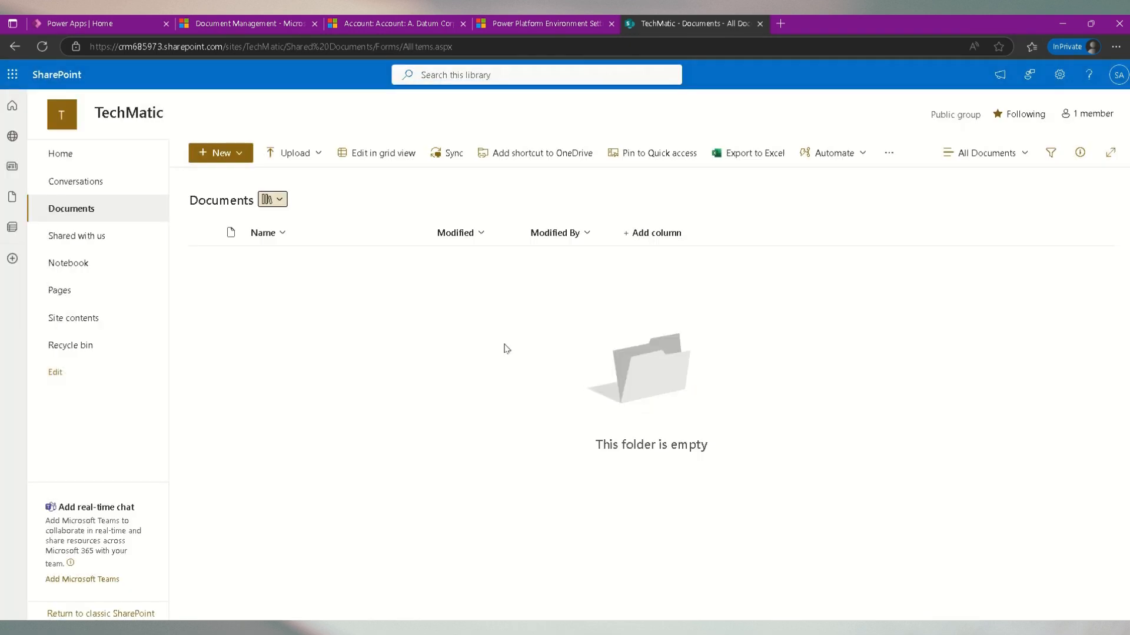
click(285, 201)
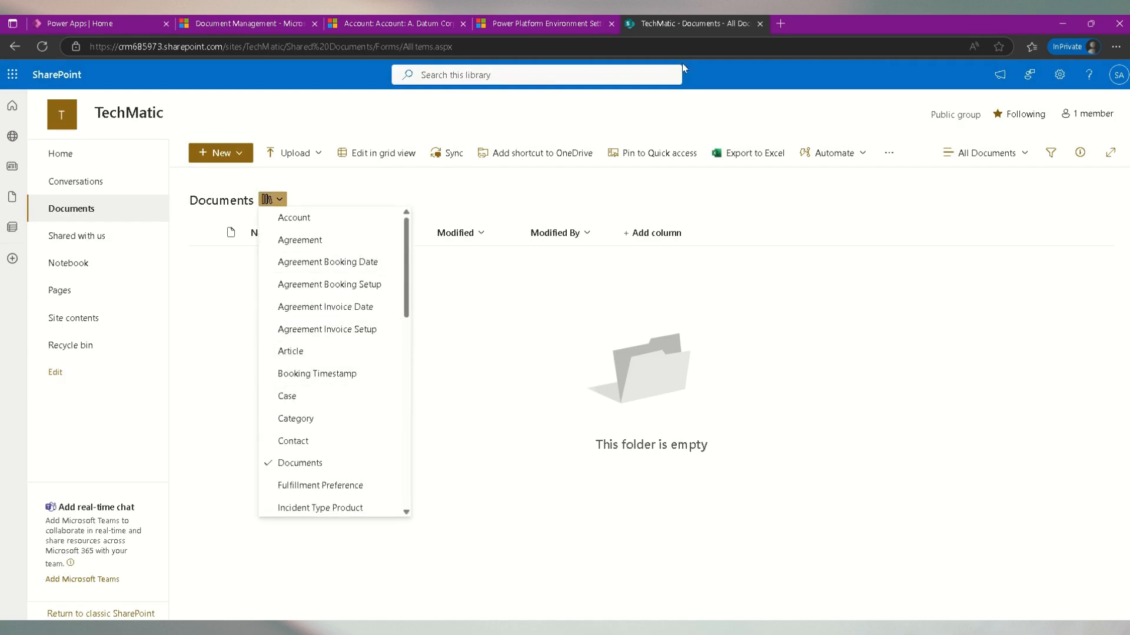
- Switch to the A. Datum Corporation (sample) account record and open its related Documents
click(385, 21)
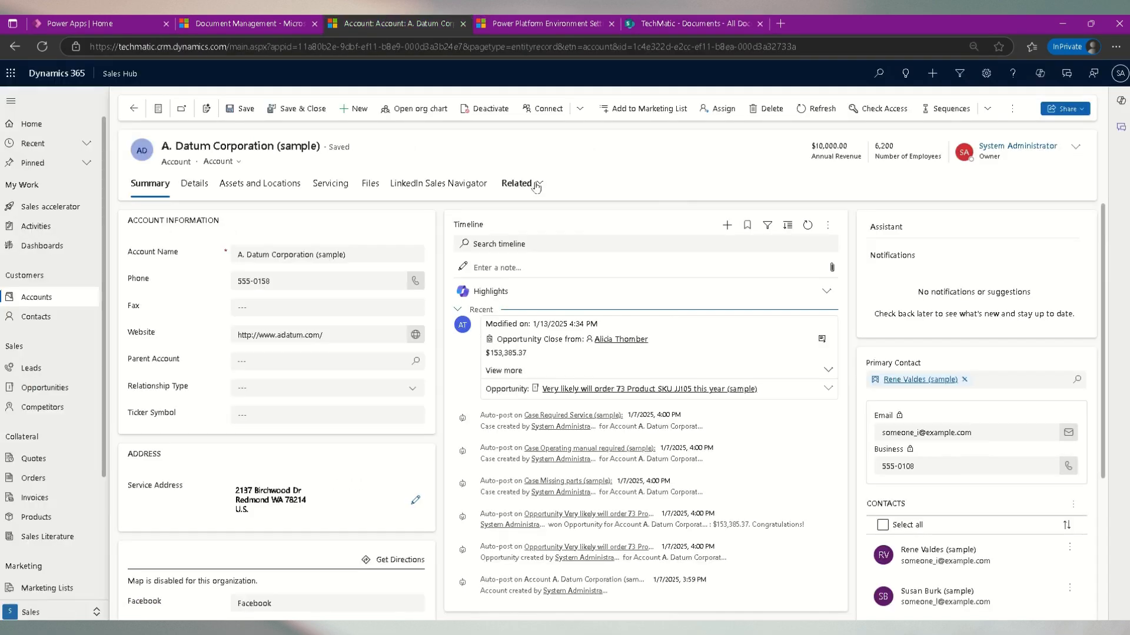
click(522, 183)
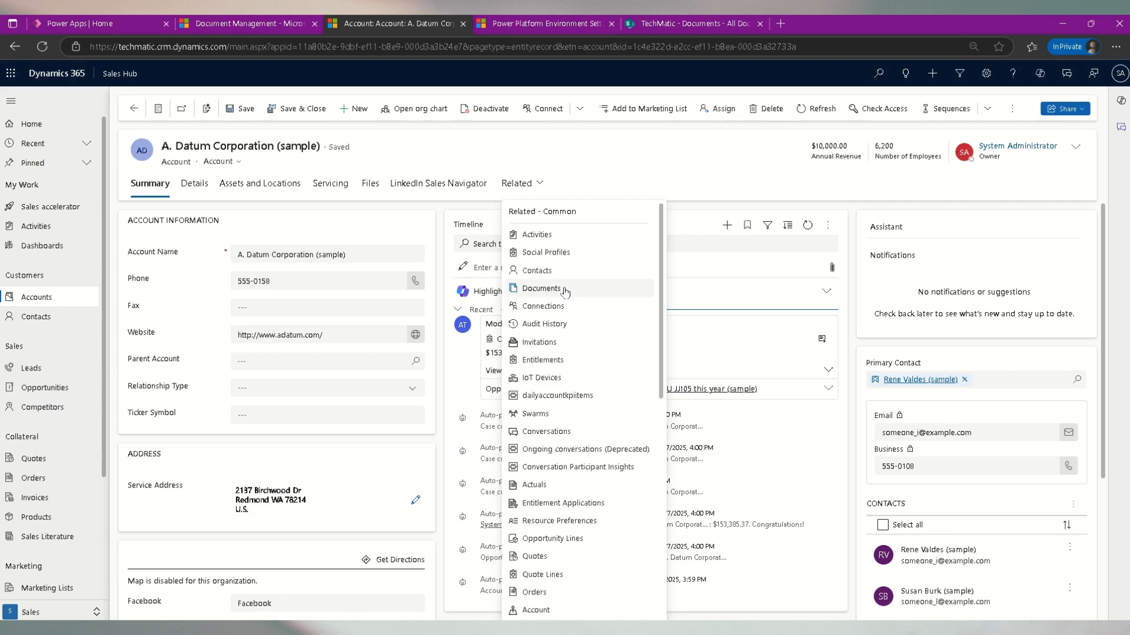
click(541, 288)
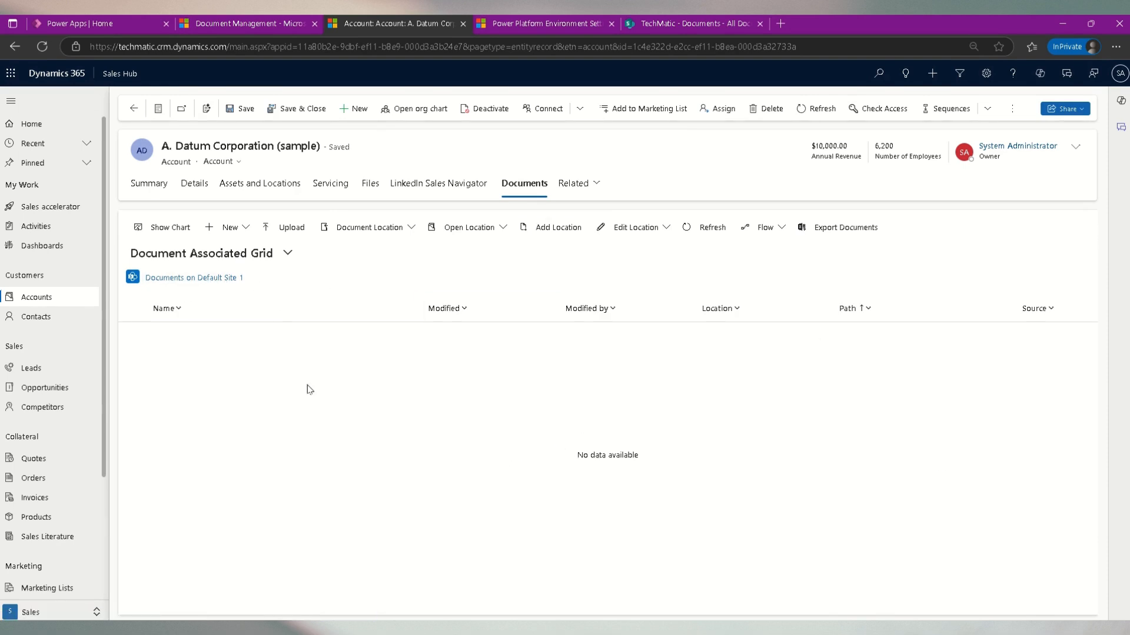
- Upload macbook-925480.jpg to the account's documents with overwriting of existing files set to Yes
click(286, 232)
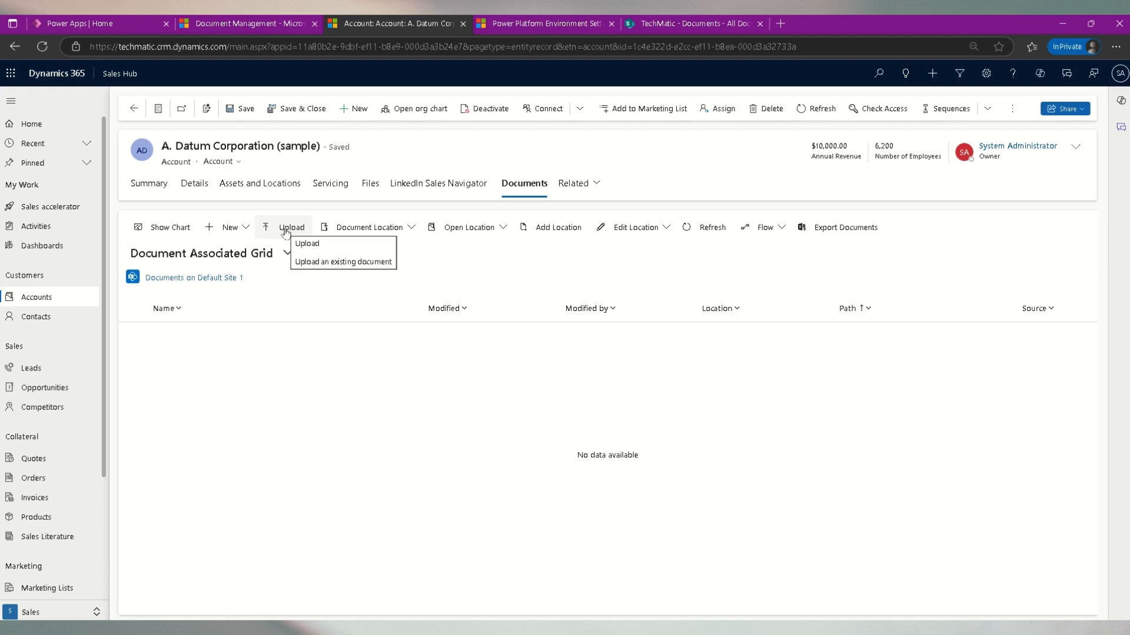
click(307, 243)
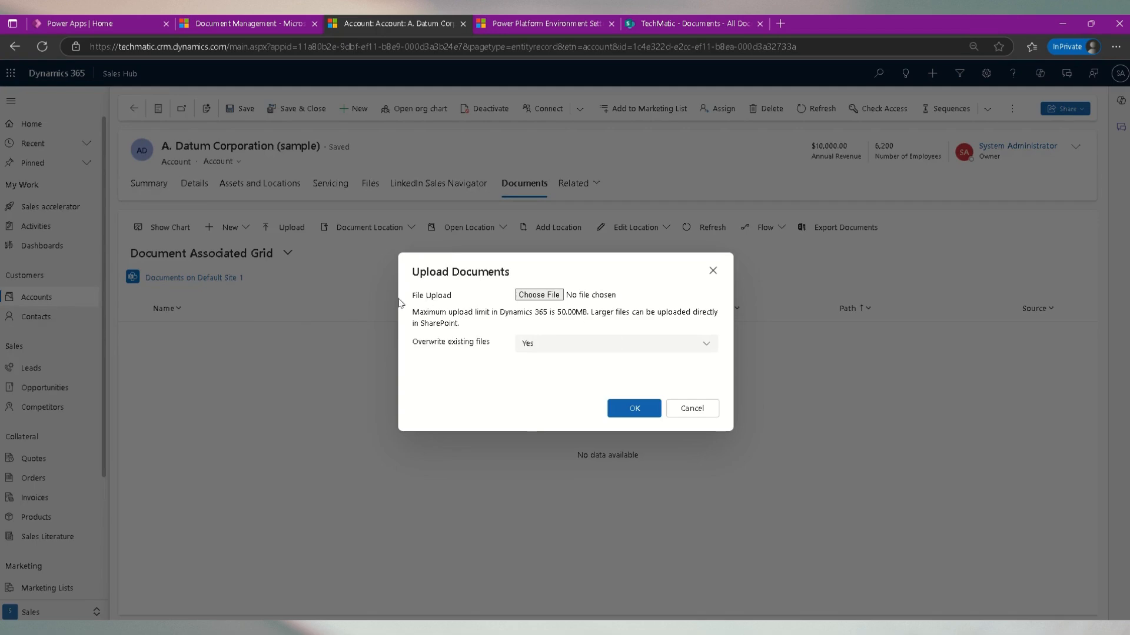
click(661, 345)
click(661, 345)
click(539, 295)
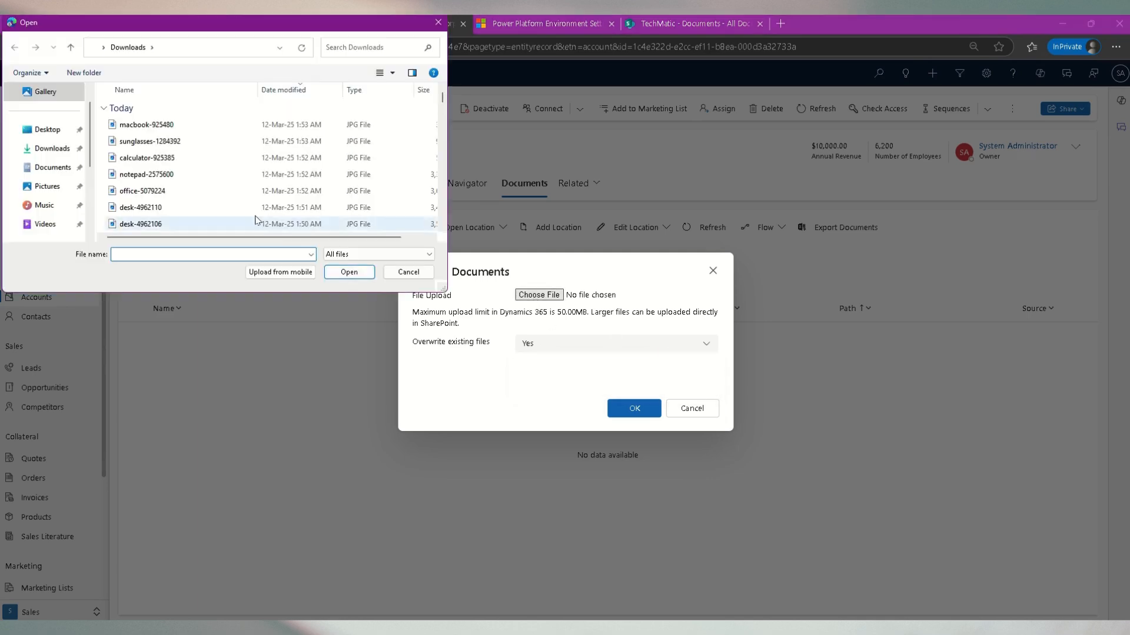
double_click(146, 125)
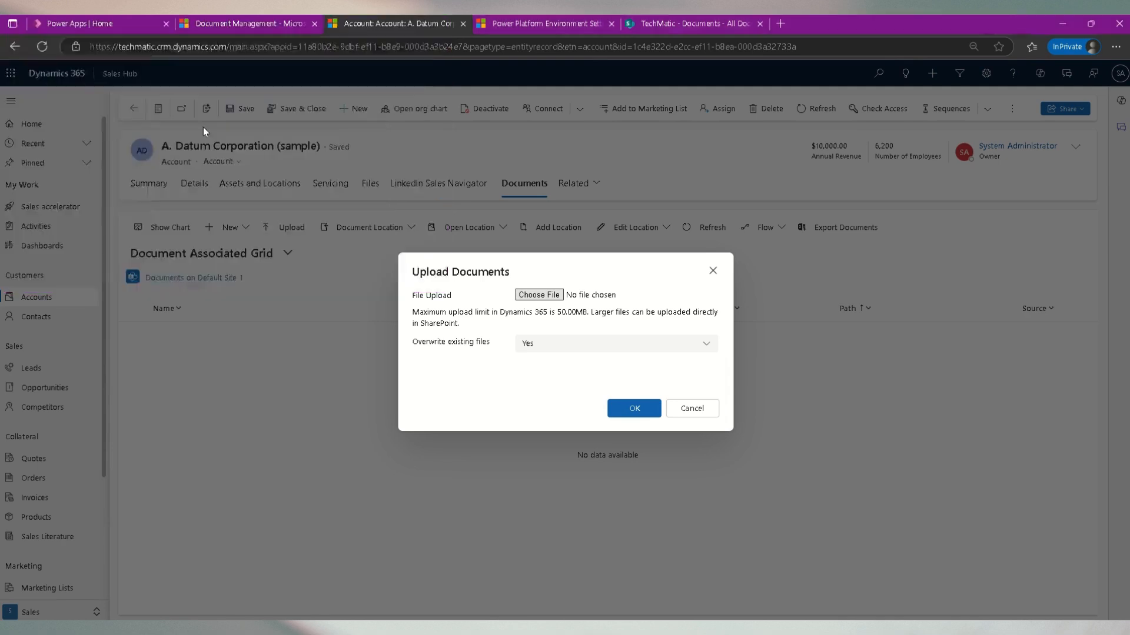
click(637, 410)
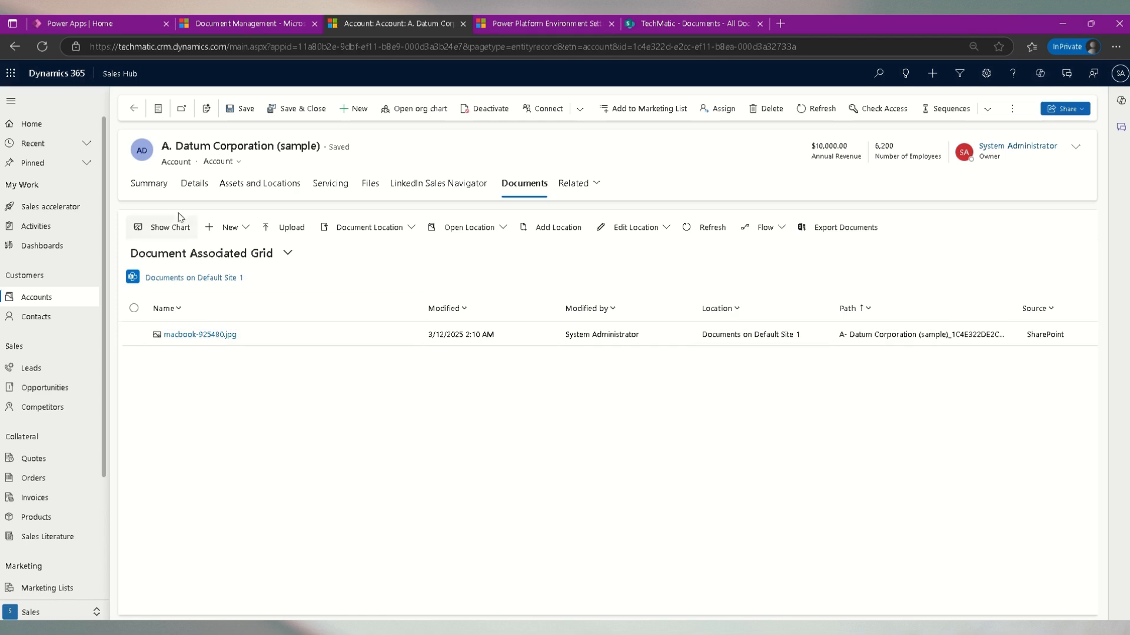
- Browse the SharePoint Account library's A. Datum Corporation folder and preview the uploaded image
click(662, 23)
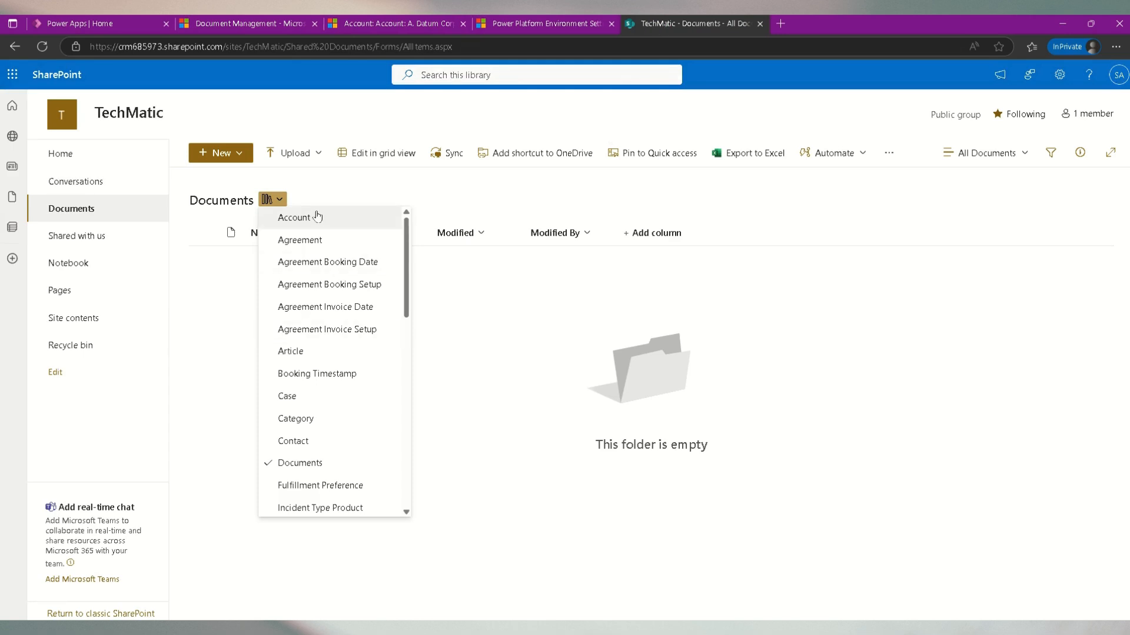
click(294, 217)
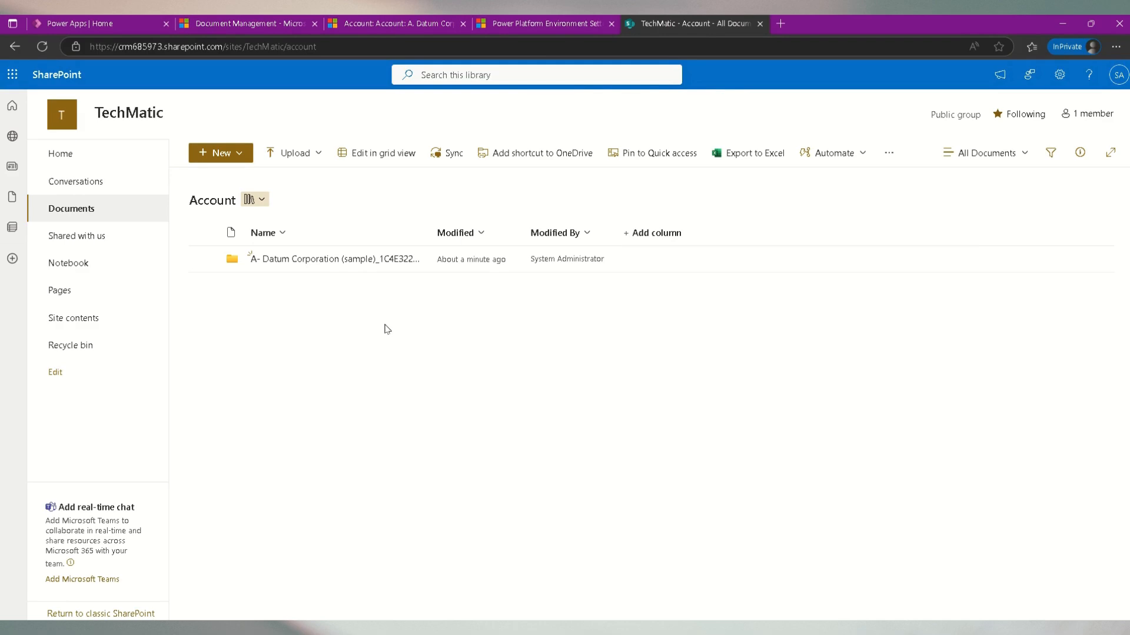
click(313, 261)
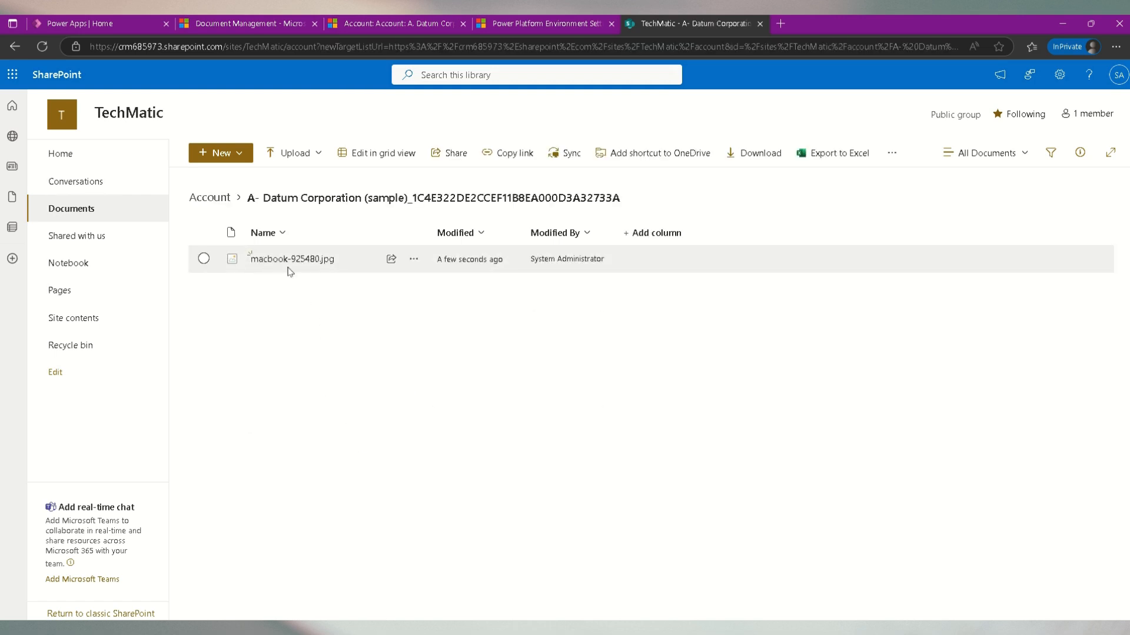
click(290, 262)
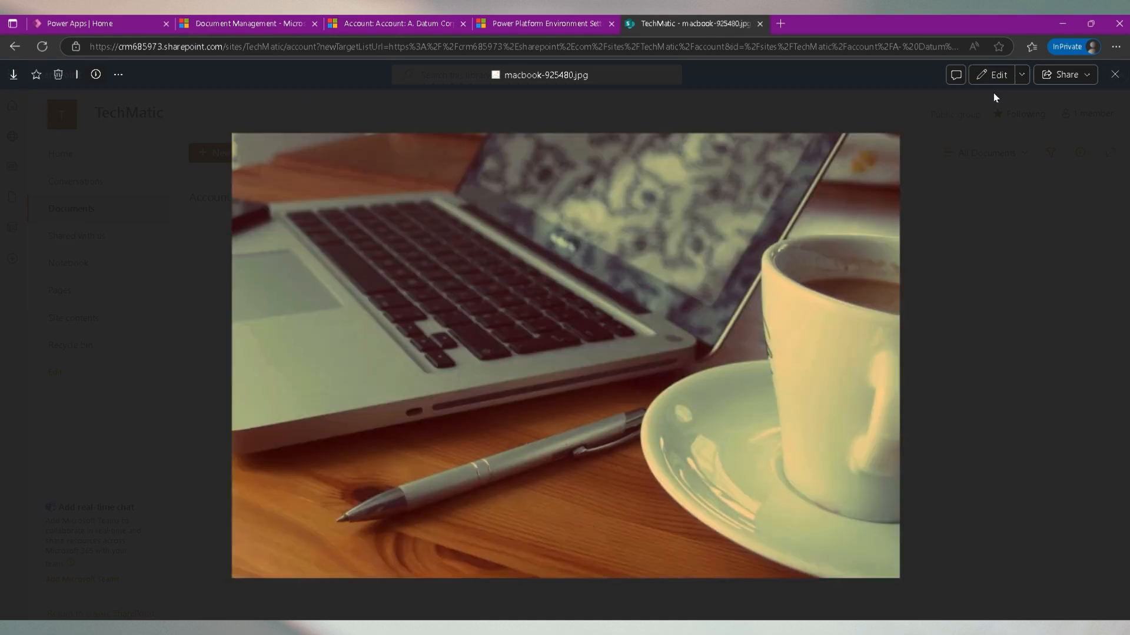
click(1114, 74)
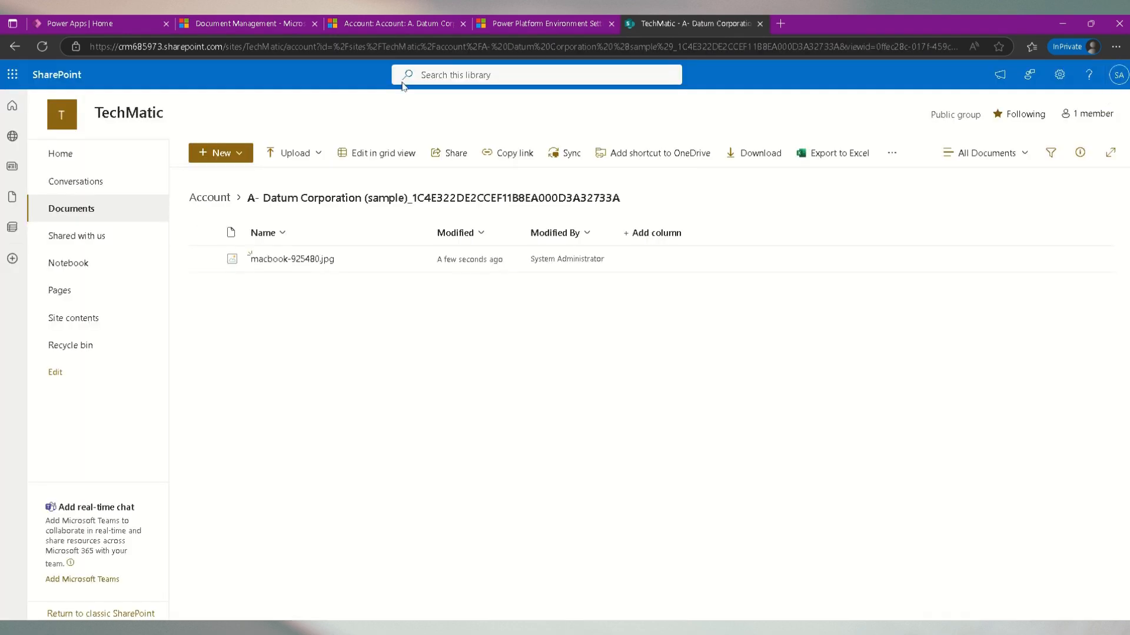
- Create a new Word document named Test from the account's Documents grid
click(547, 22)
click(369, 31)
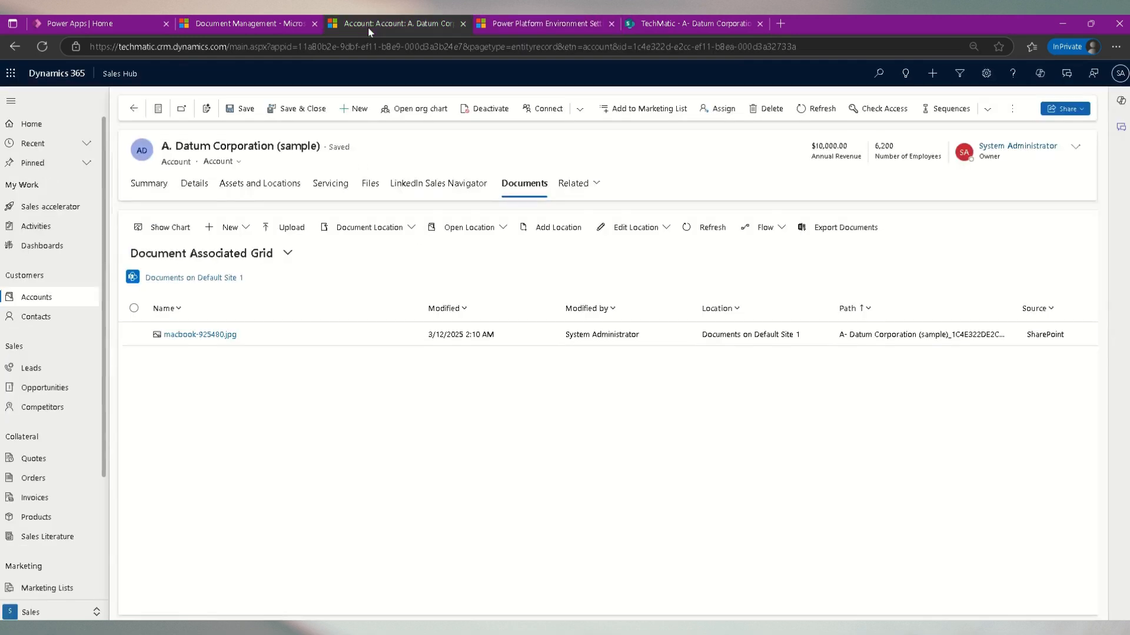
click(248, 228)
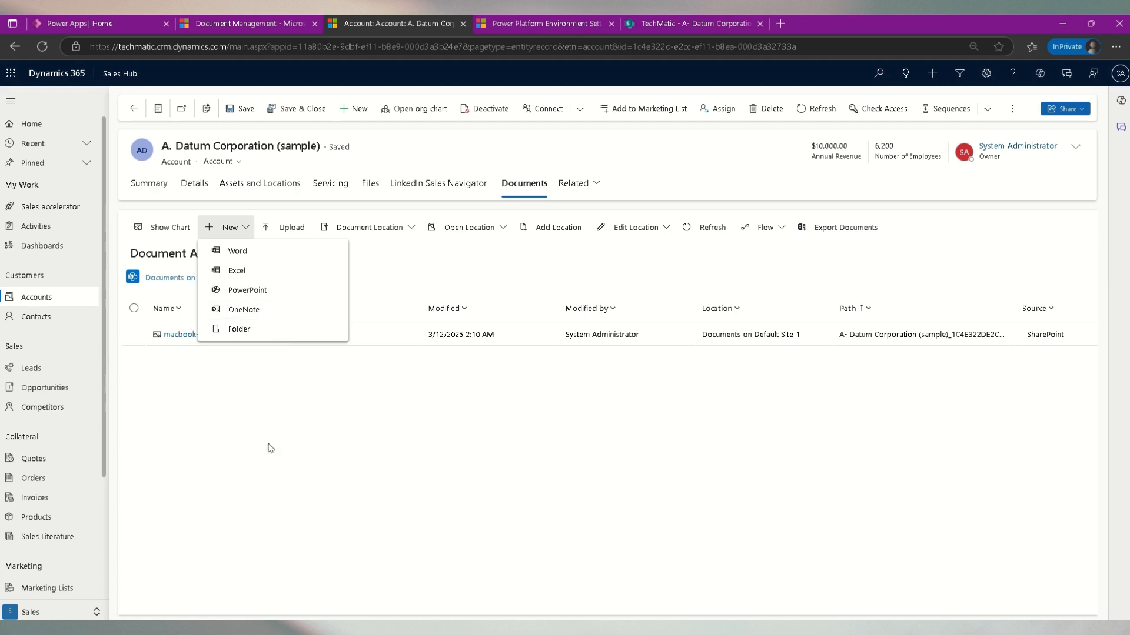
click(242, 253)
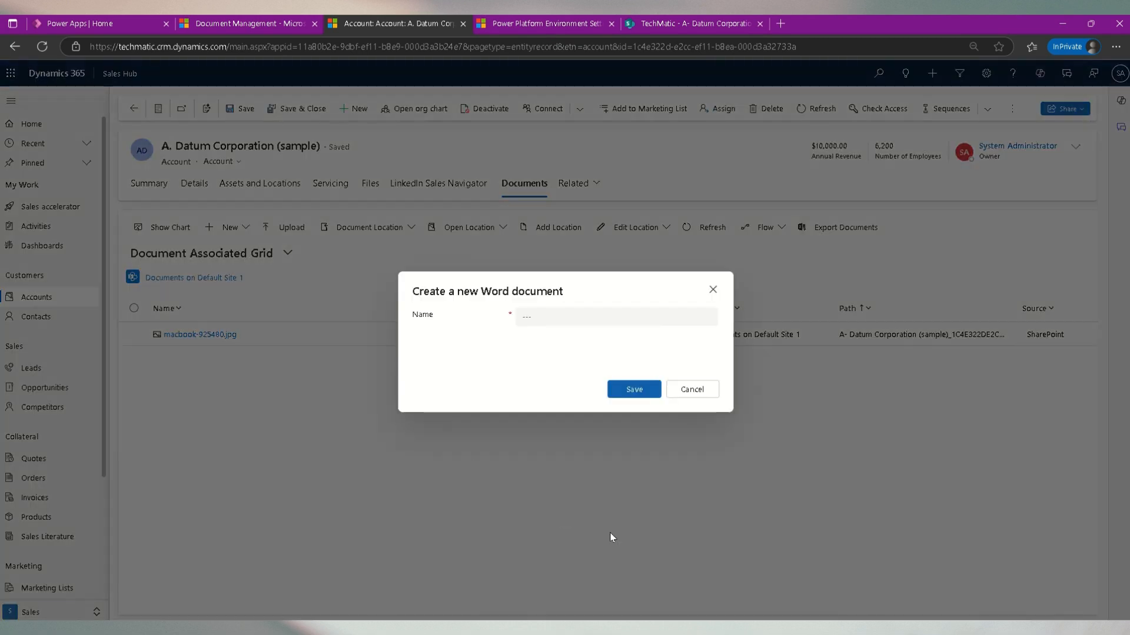
click(676, 316)
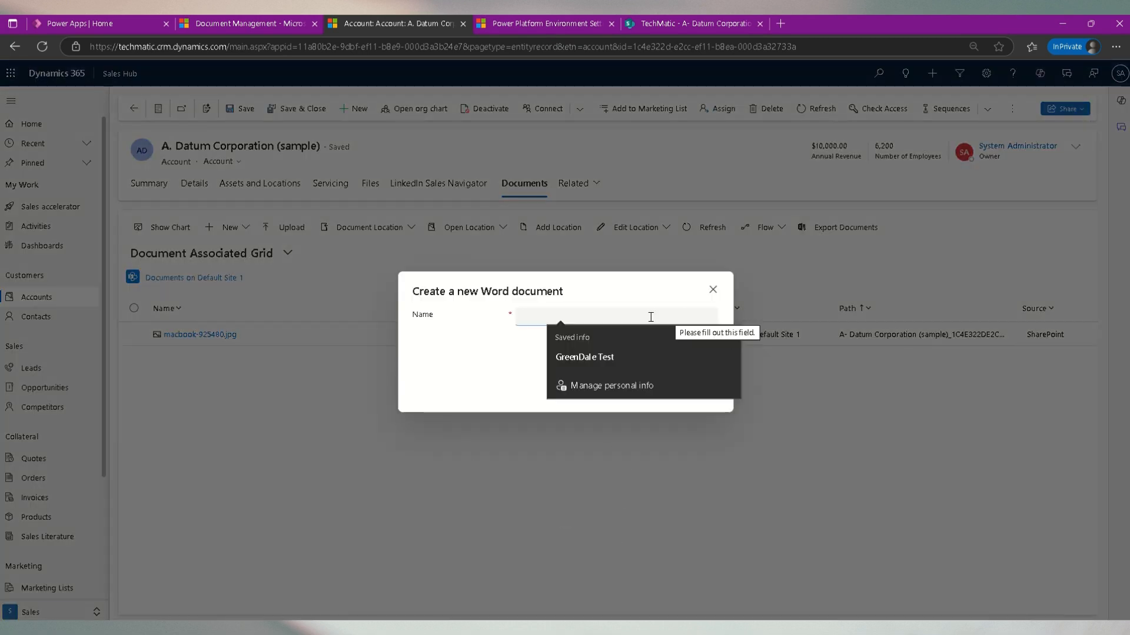
click(518, 317)
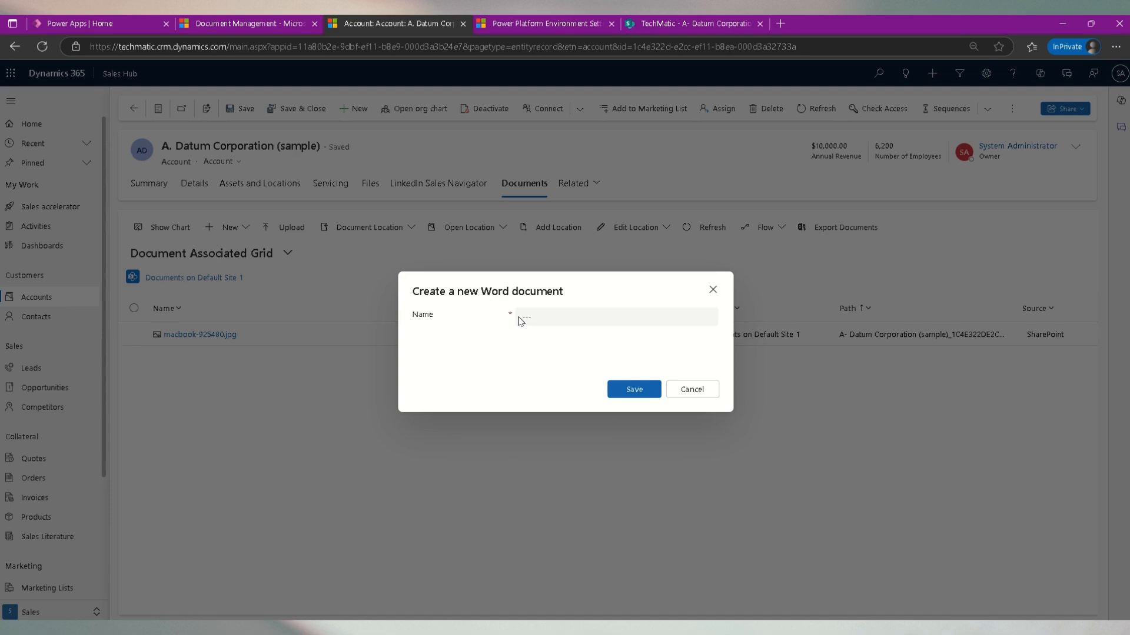
click(532, 318)
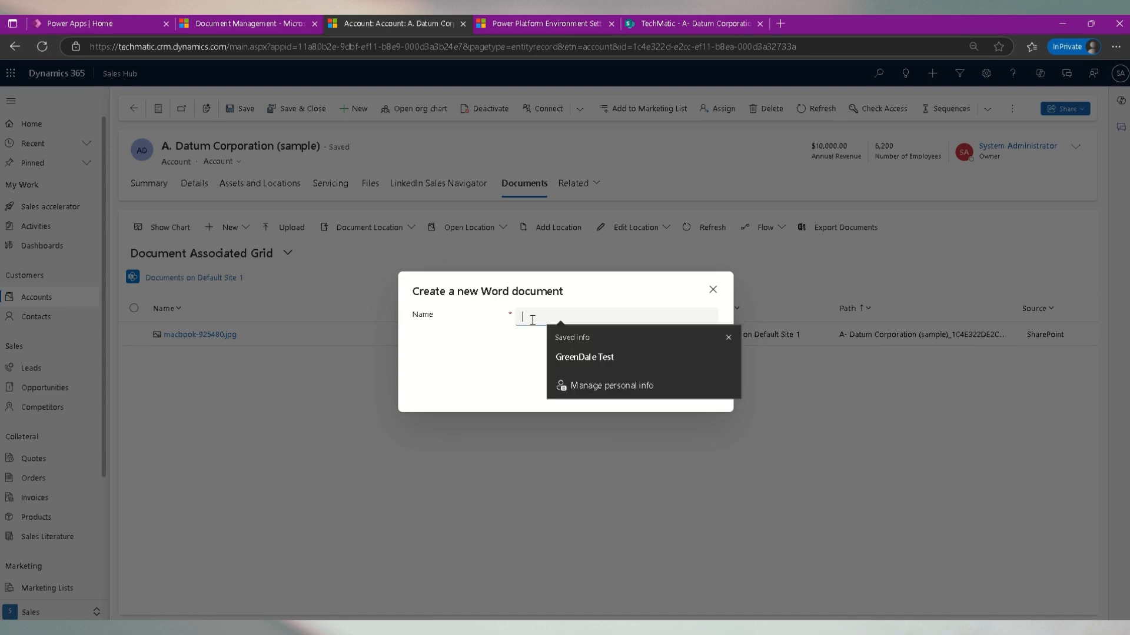
text(Test)
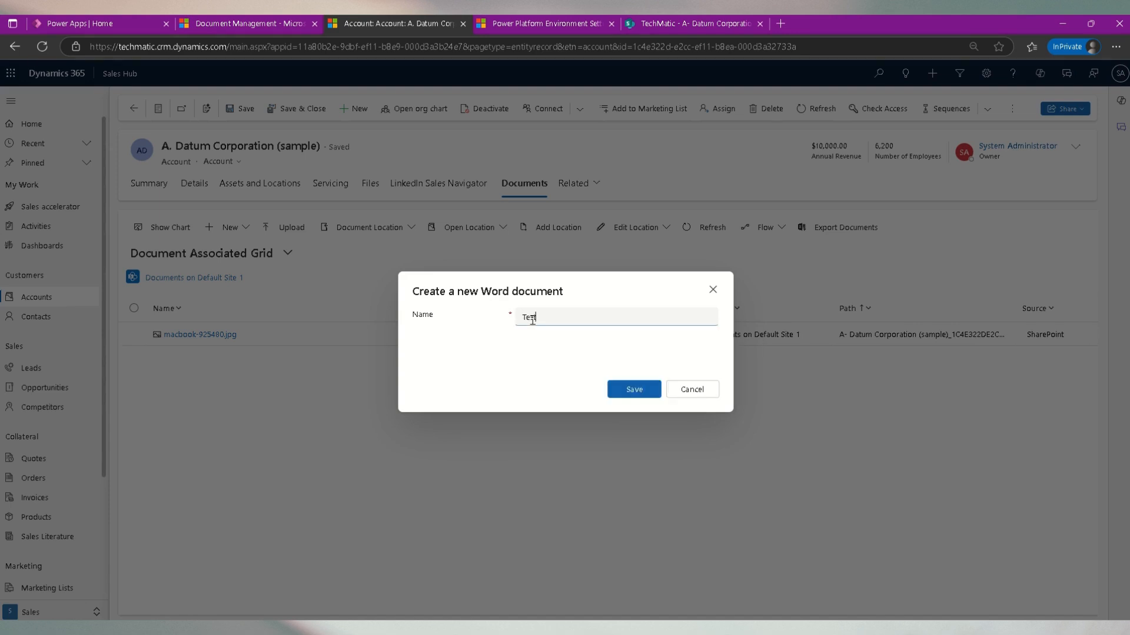
click(644, 392)
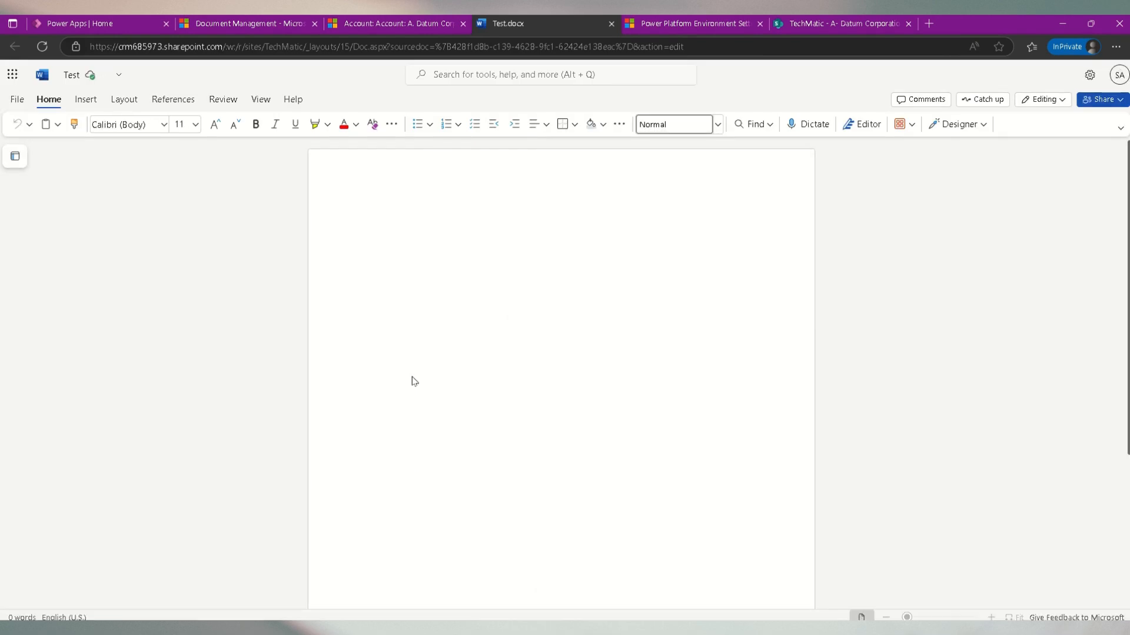
- Fill the Word document with four lines of Test without blank lines, then close its tab
text(Test)
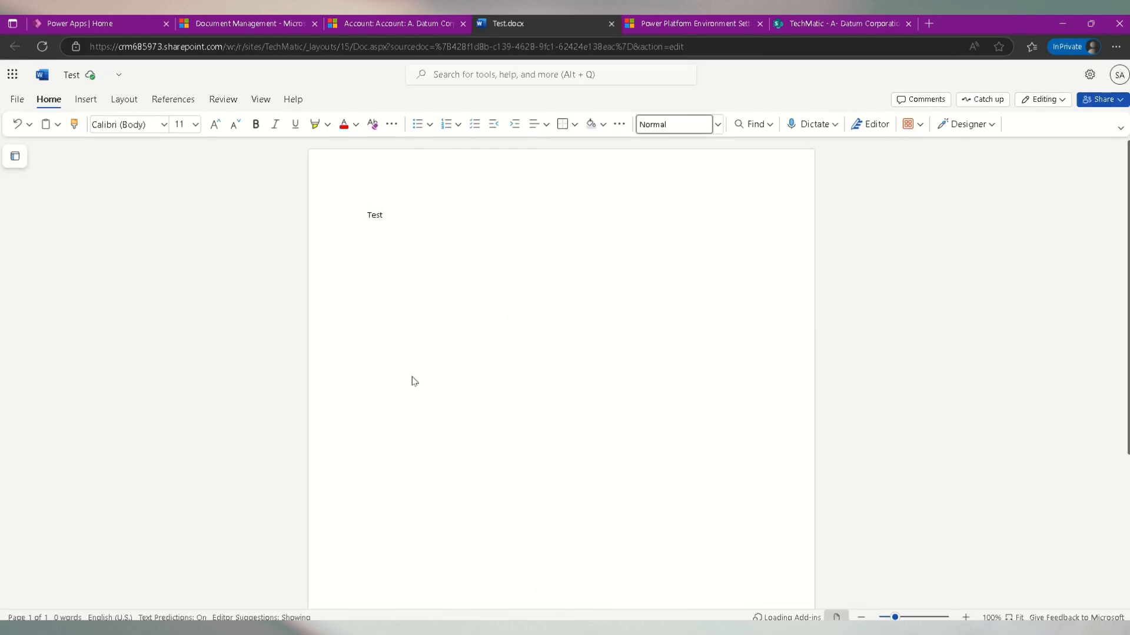
key(ctrl+a)
key(ctrl+c)
click(414, 381)
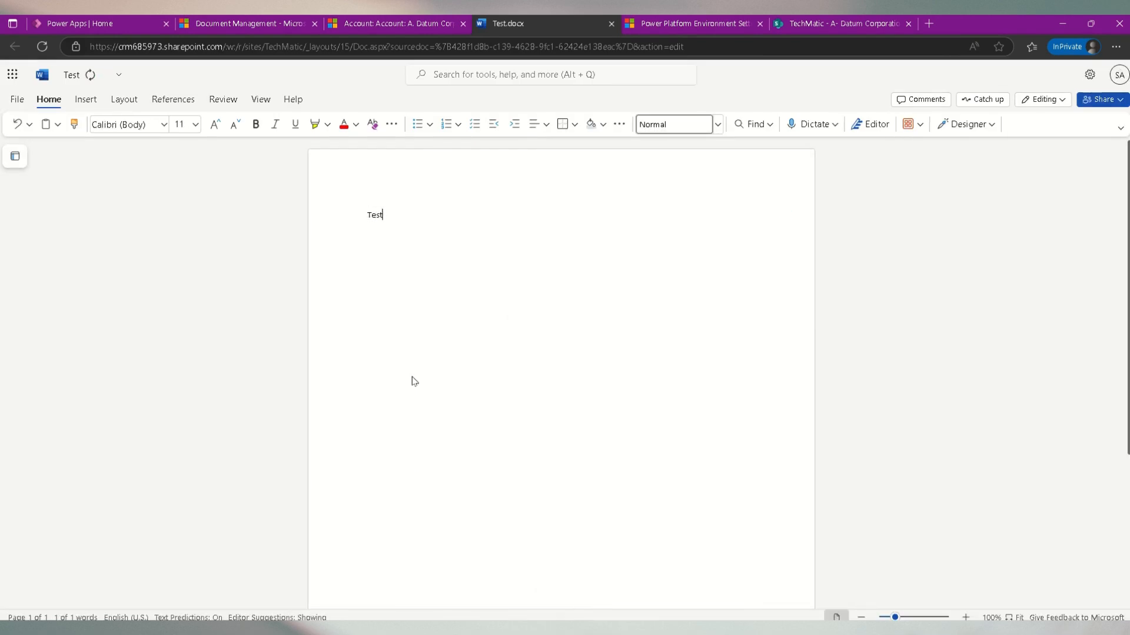
click(415, 381)
key(Return)
key(ctrl+v)
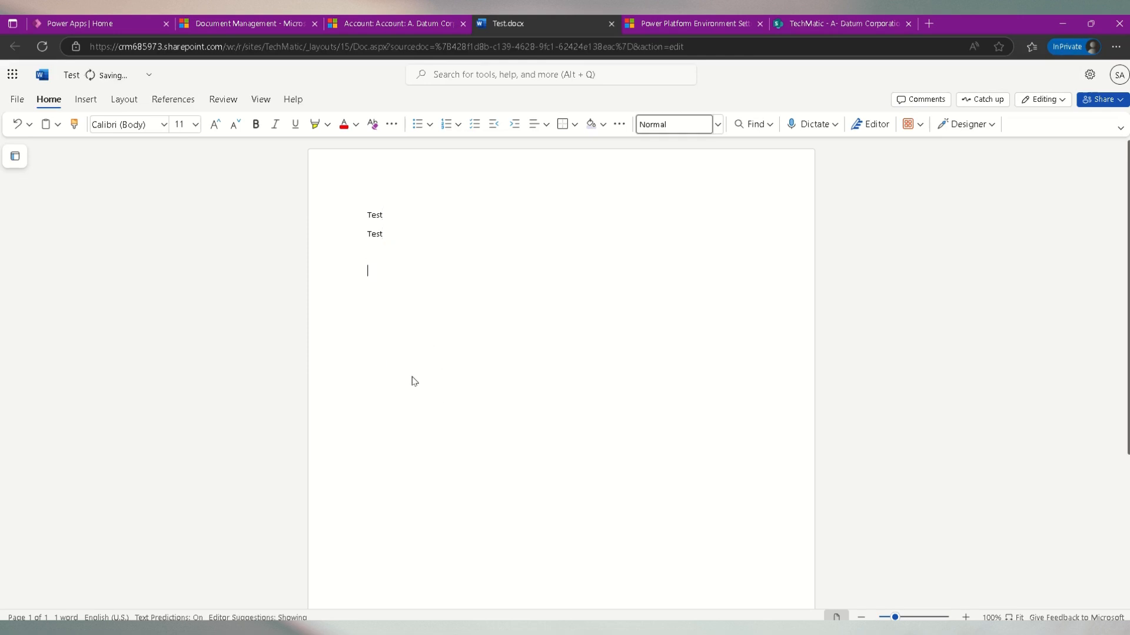
key(ctrl+v)
key(ctrl+v)
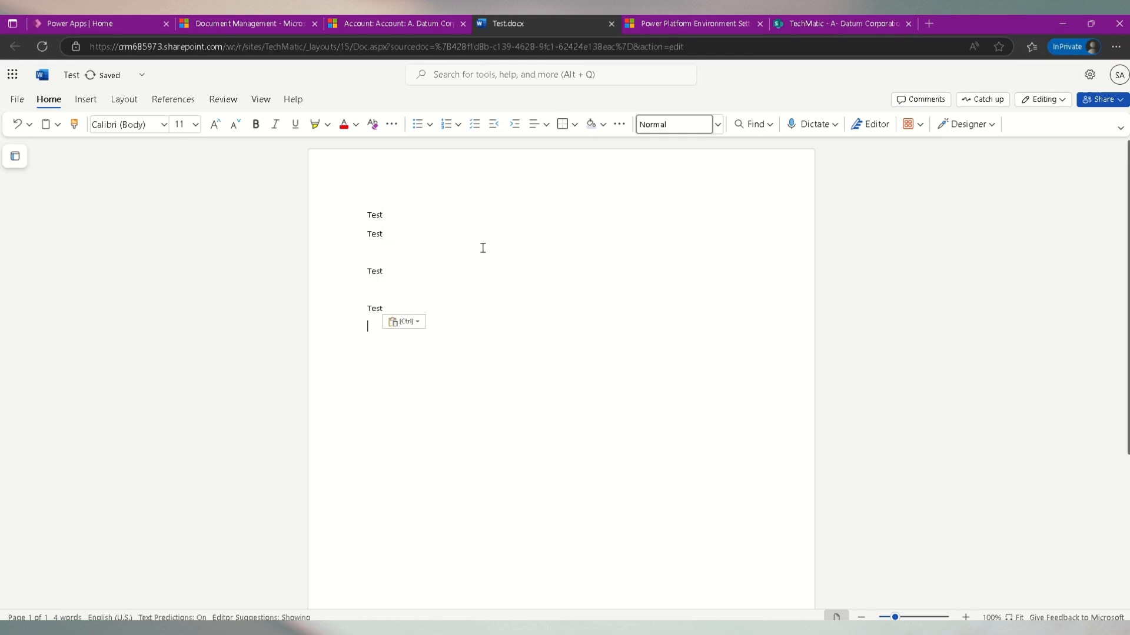
click(481, 248)
key(BackSpace)
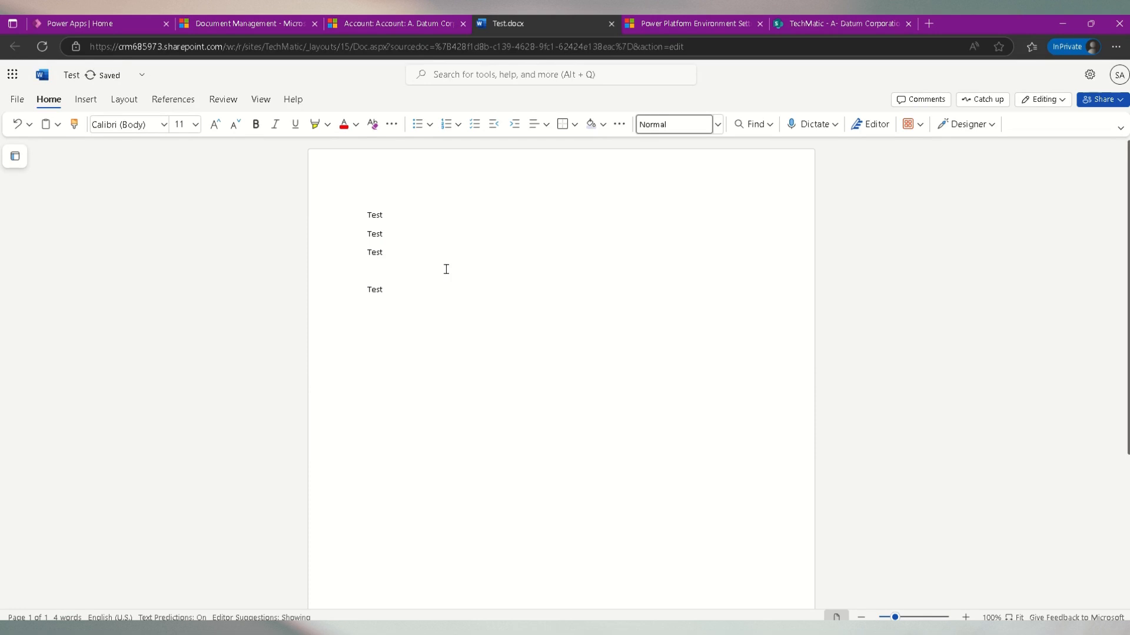
click(445, 269)
key(BackSpace)
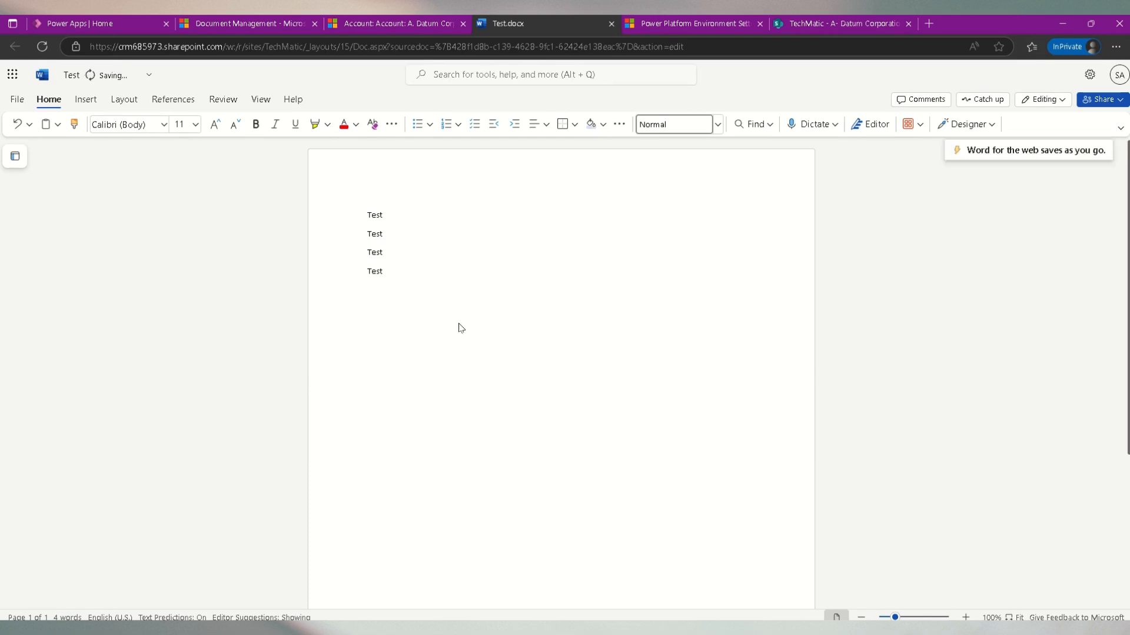
click(612, 23)
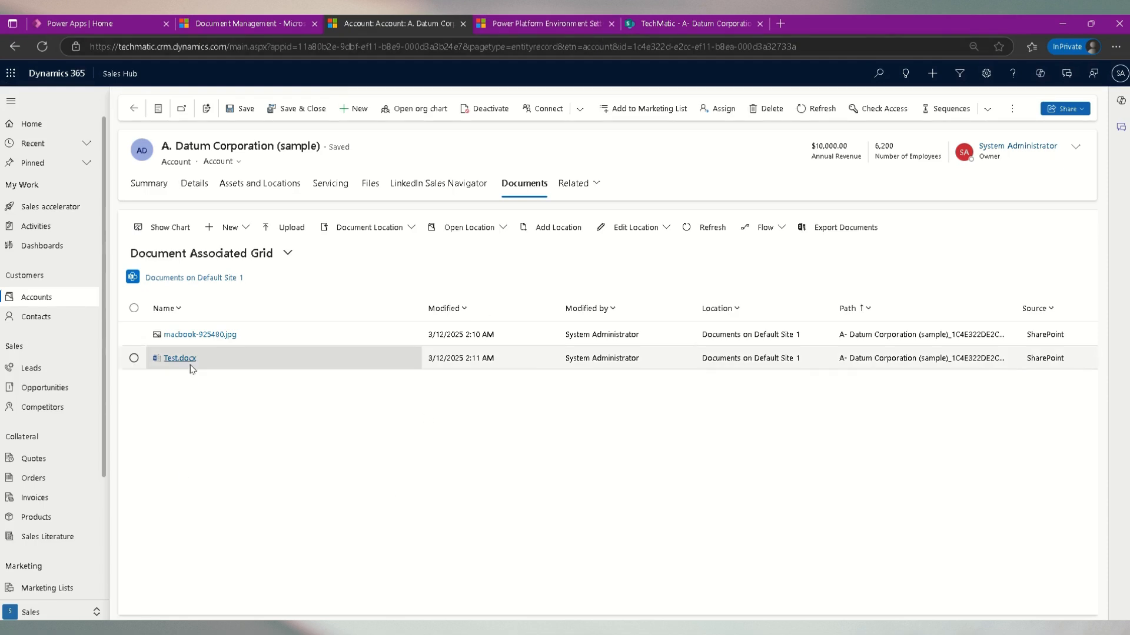
- In the account's SharePoint folder, create a new Excel workbook
click(682, 22)
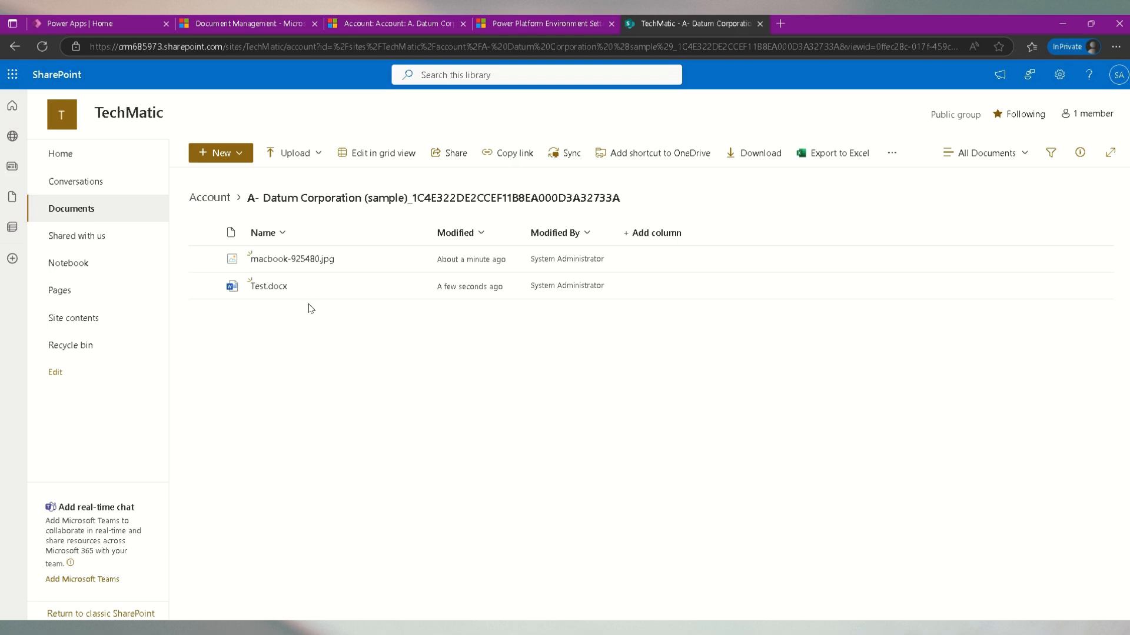
click(236, 156)
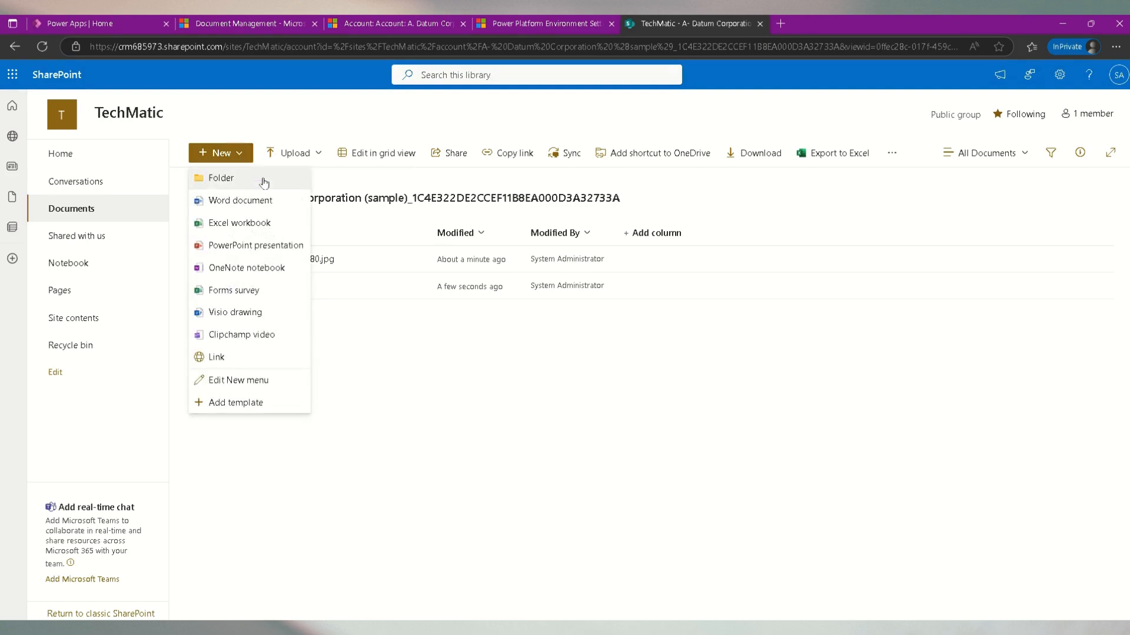
click(249, 223)
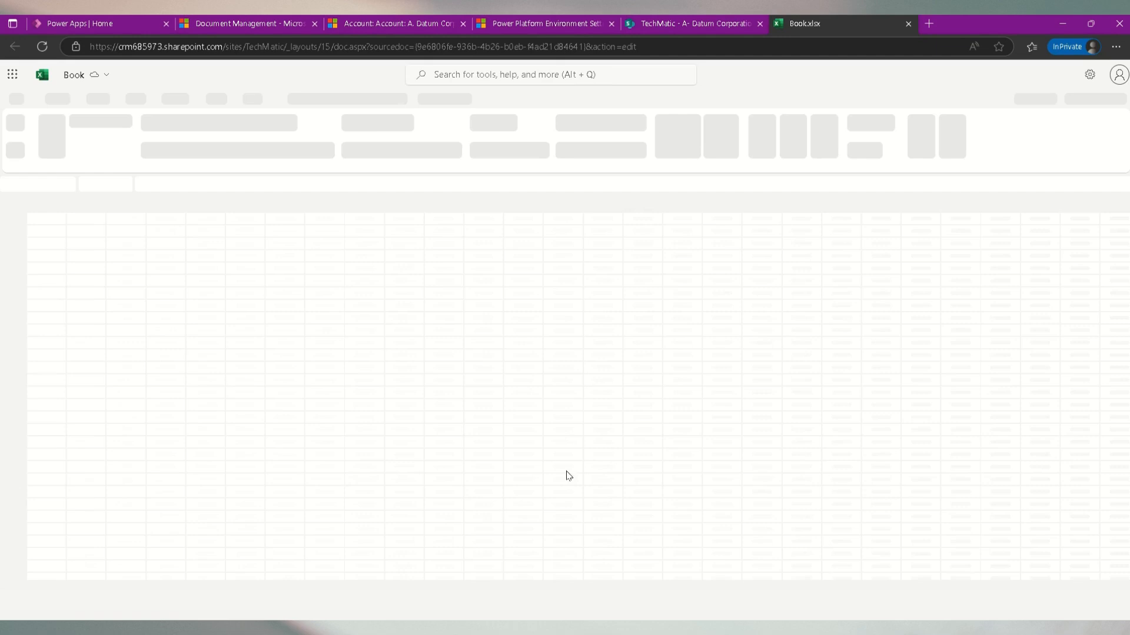
- Enter Test in cell A1, fill it down to row 9, then close the workbook tab
text(T)
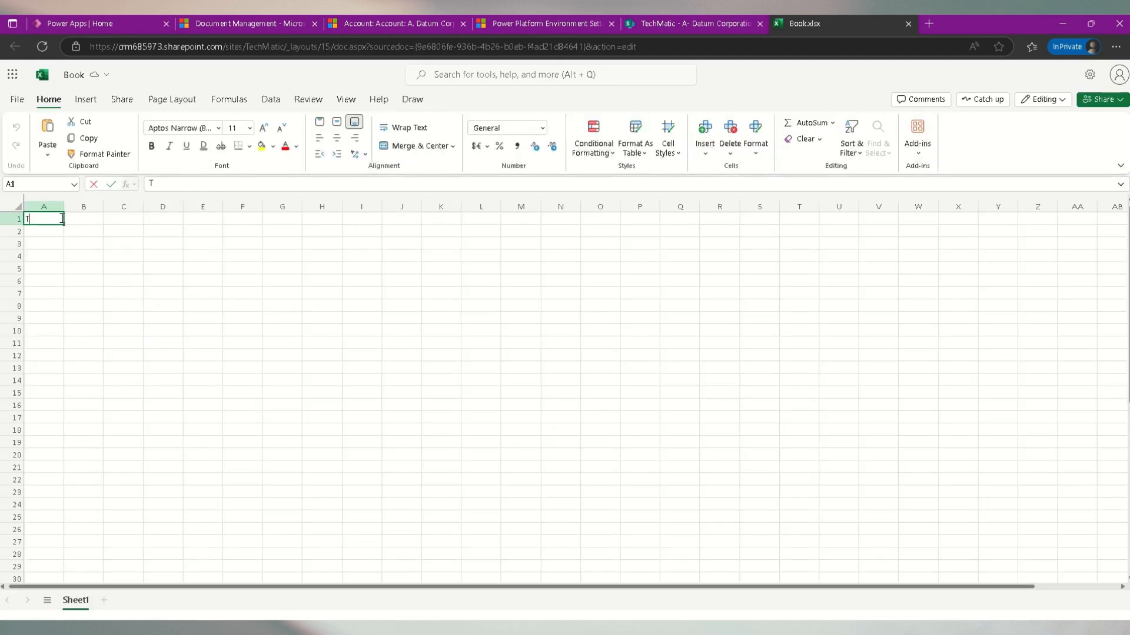
text(est)
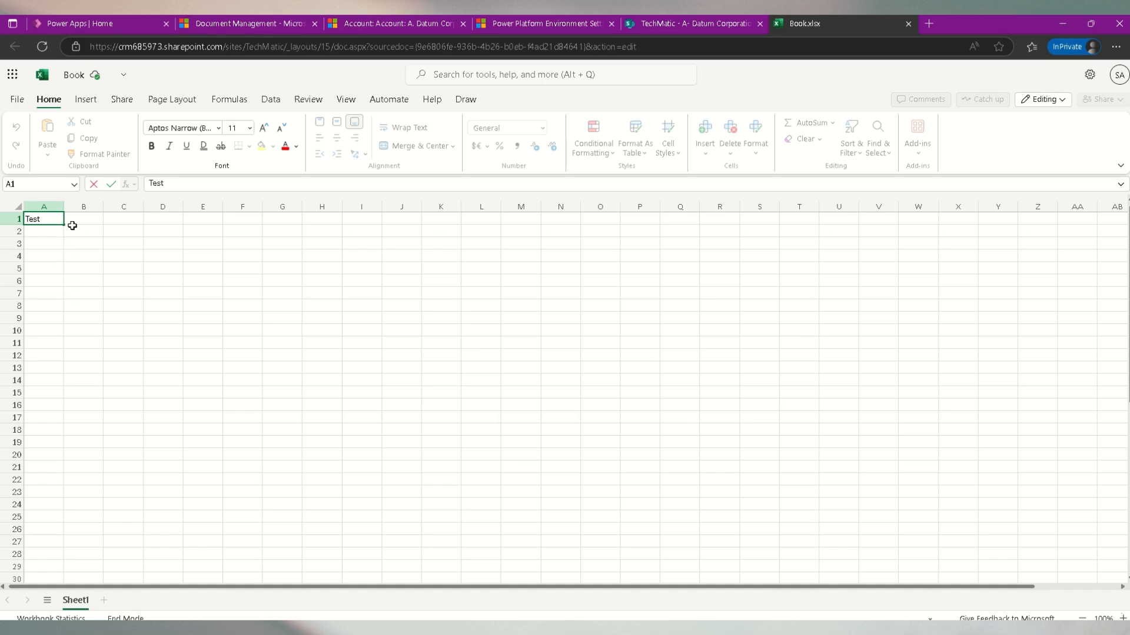
drag(63, 225, 63, 319)
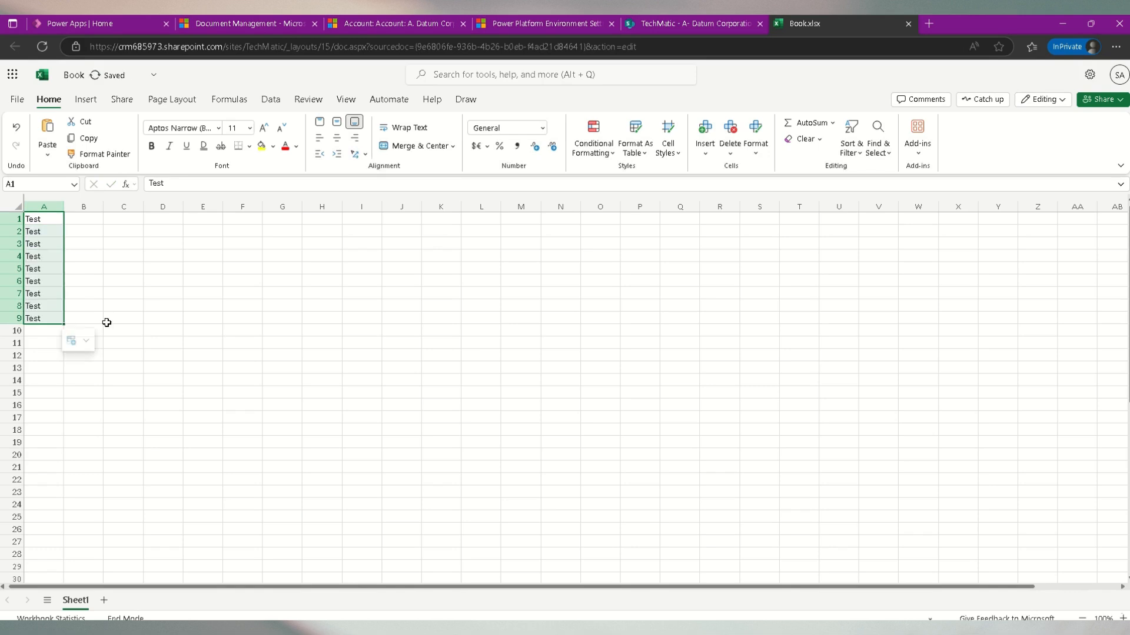
click(908, 24)
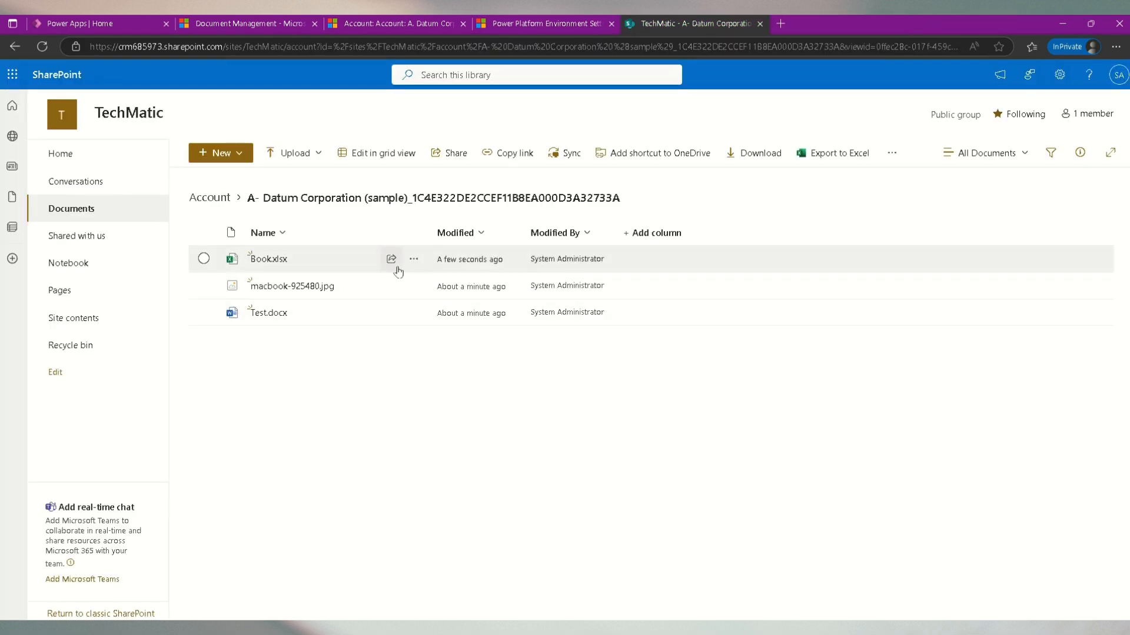
- Back on the account record, refresh the Documents grid to list the new workbook, then return to the Summary tab
click(402, 18)
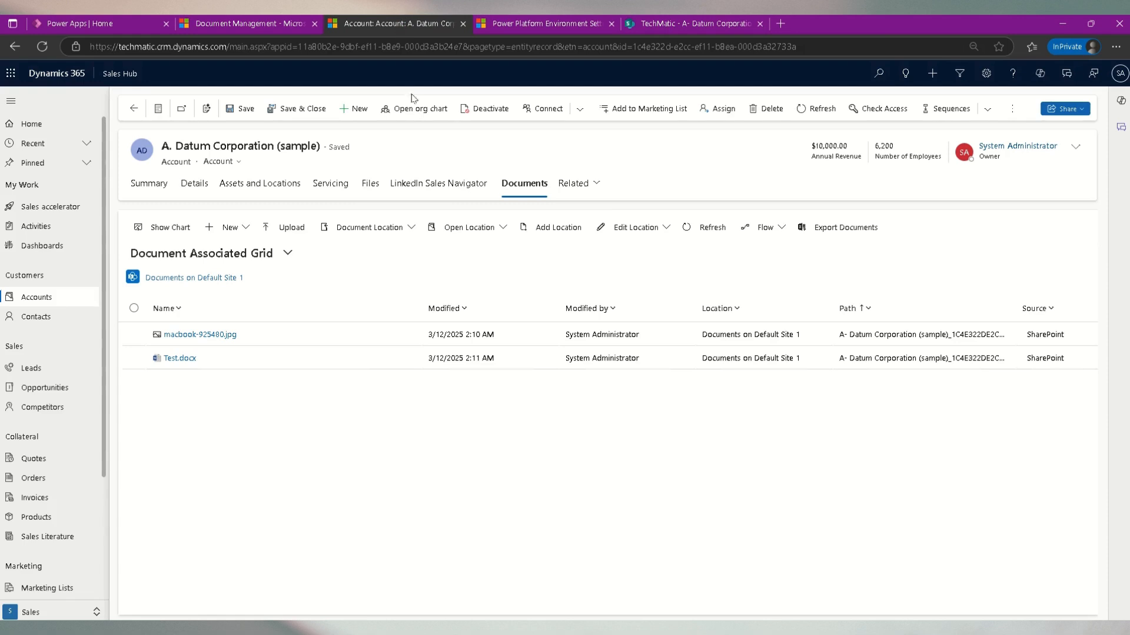
click(709, 230)
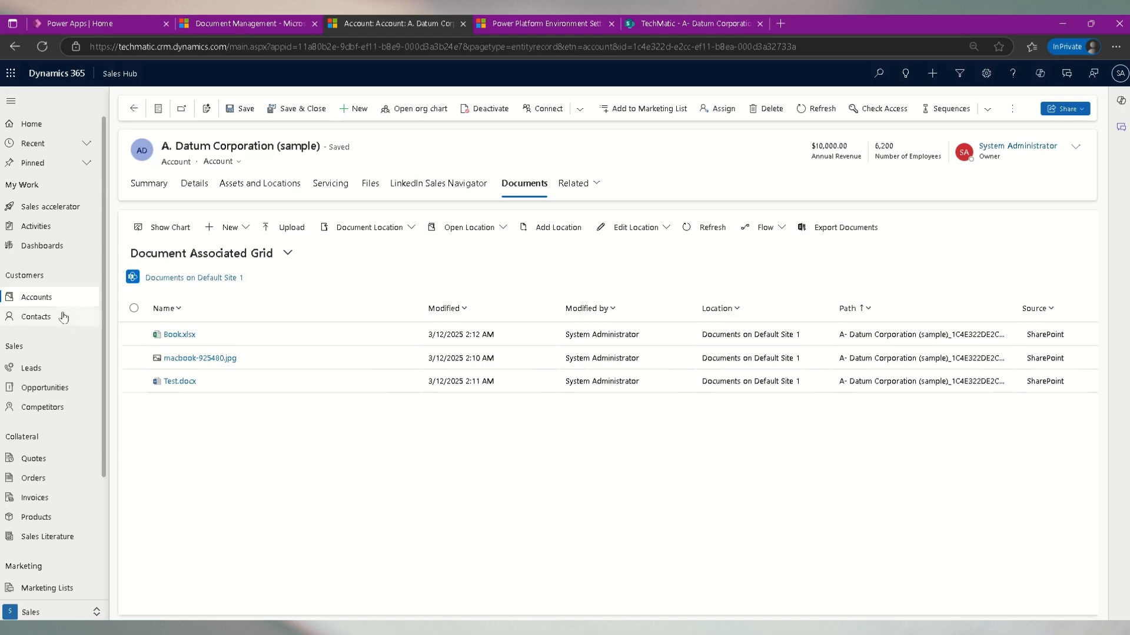
click(157, 190)
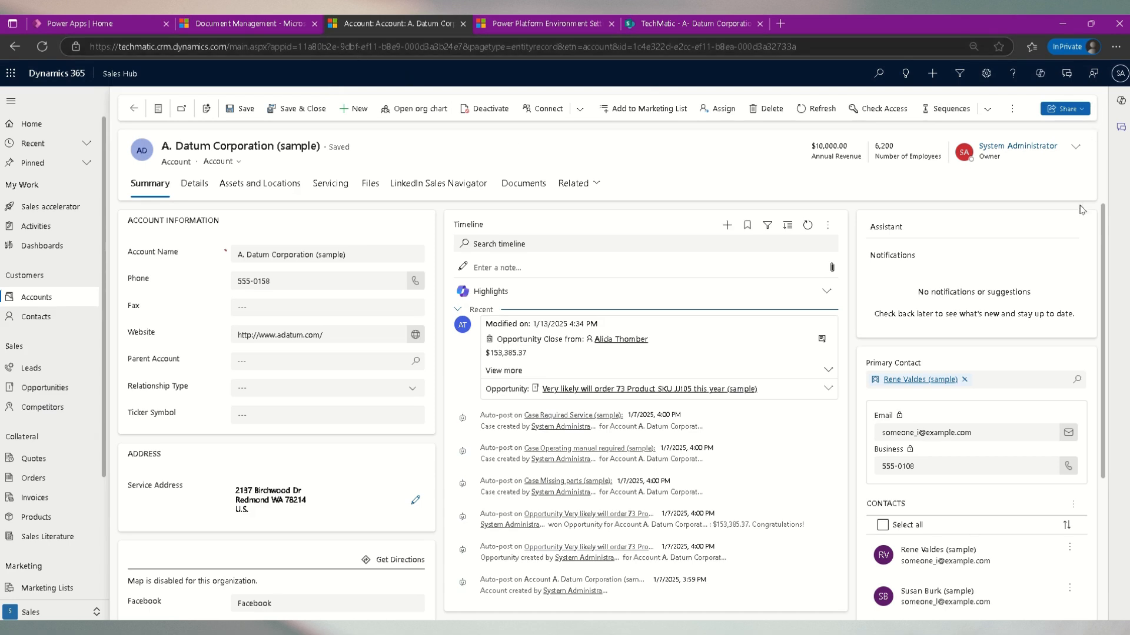
click(1061, 25)
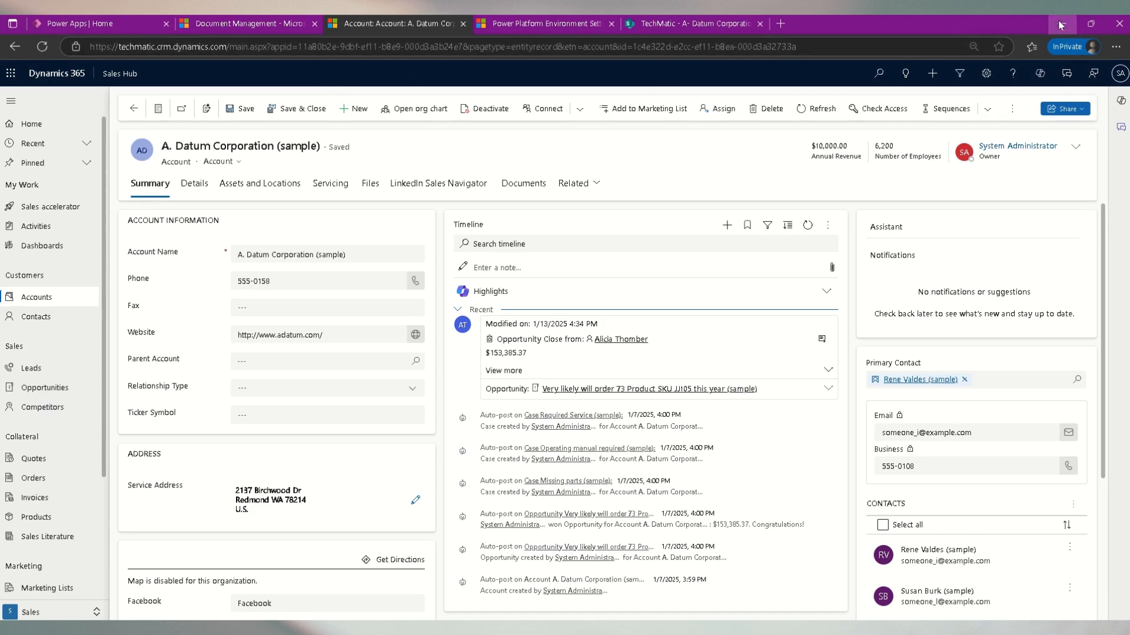